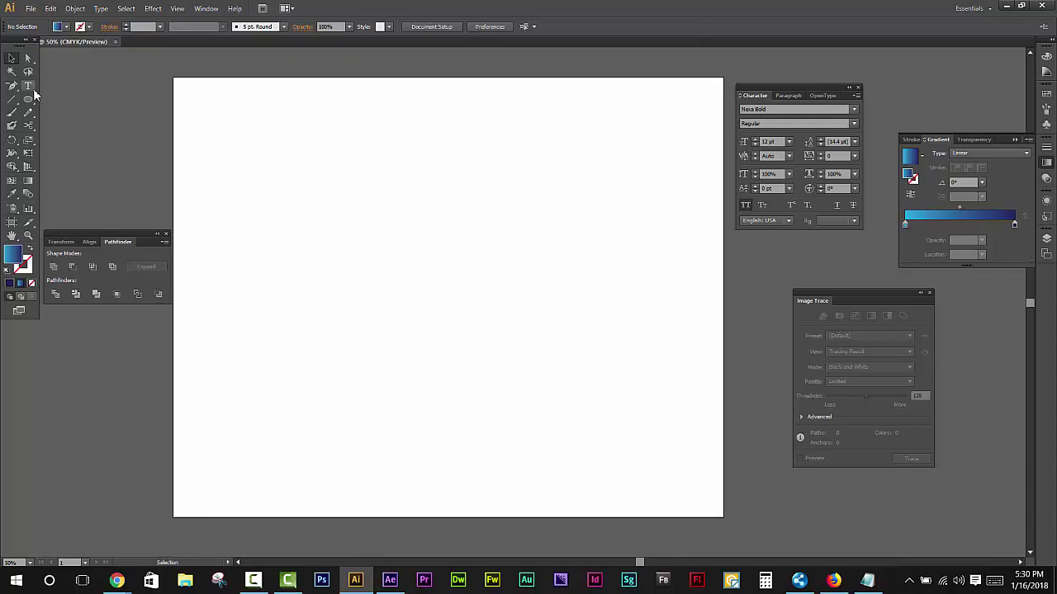
- Type a letter A on the artboard and scale it up to a large size
left_click_drag(28, 86, 74, 86)
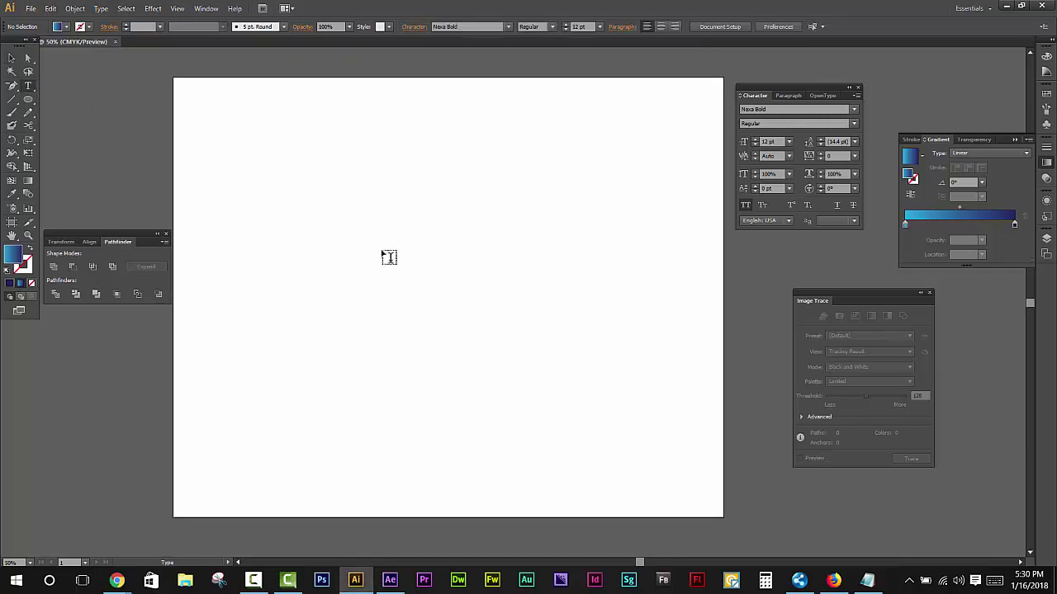
left_click(389, 257)
left_click(12, 59)
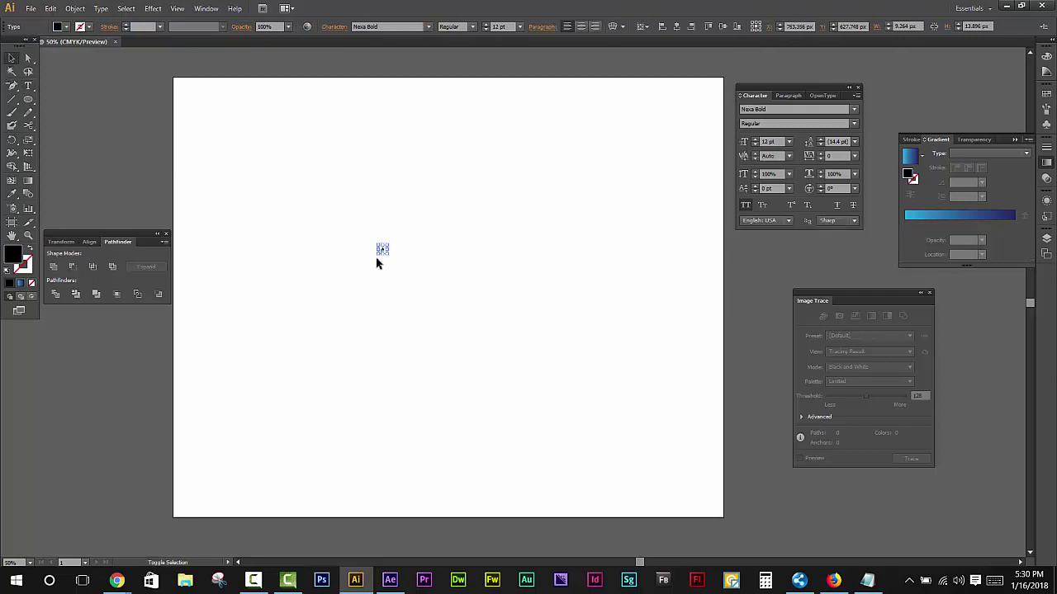
left_click_drag(376, 258, 545, 410)
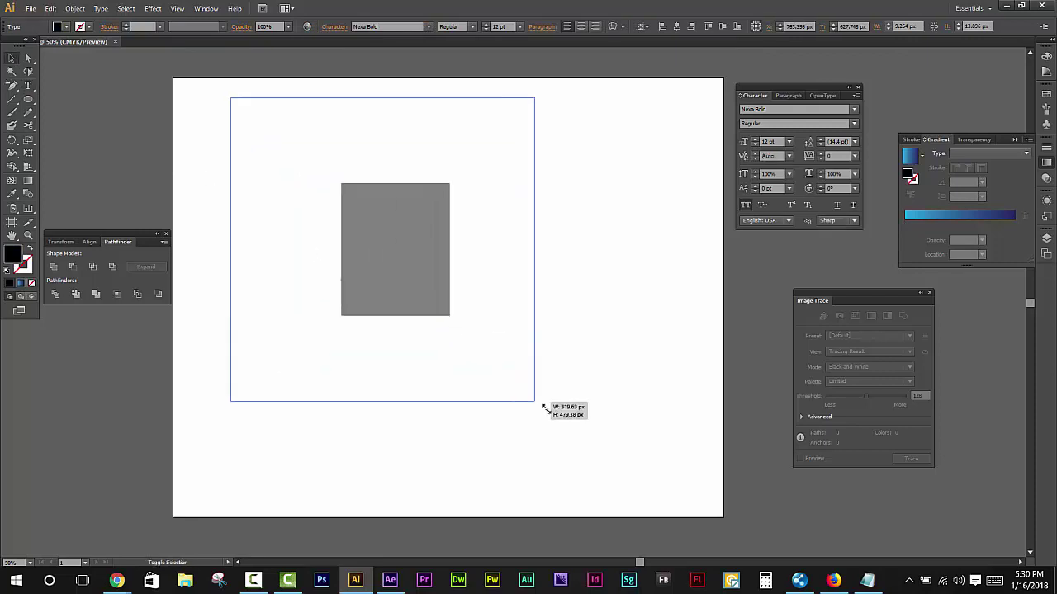
scroll(419, 274, "up", 3)
- Convert the letter A to outlines and ungroup it
right_click(375, 180)
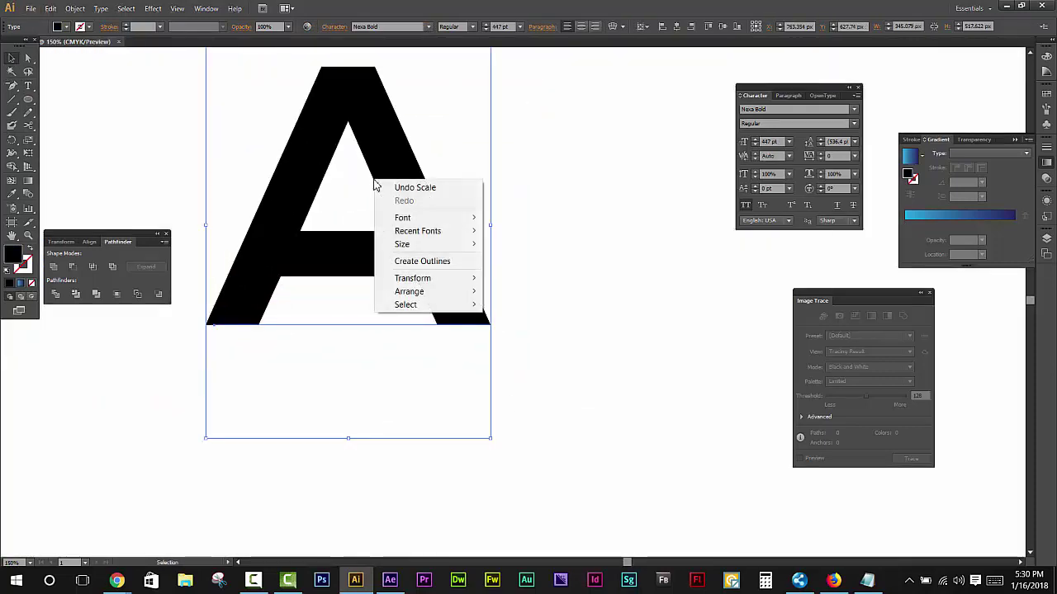
left_click(426, 263)
right_click(353, 222)
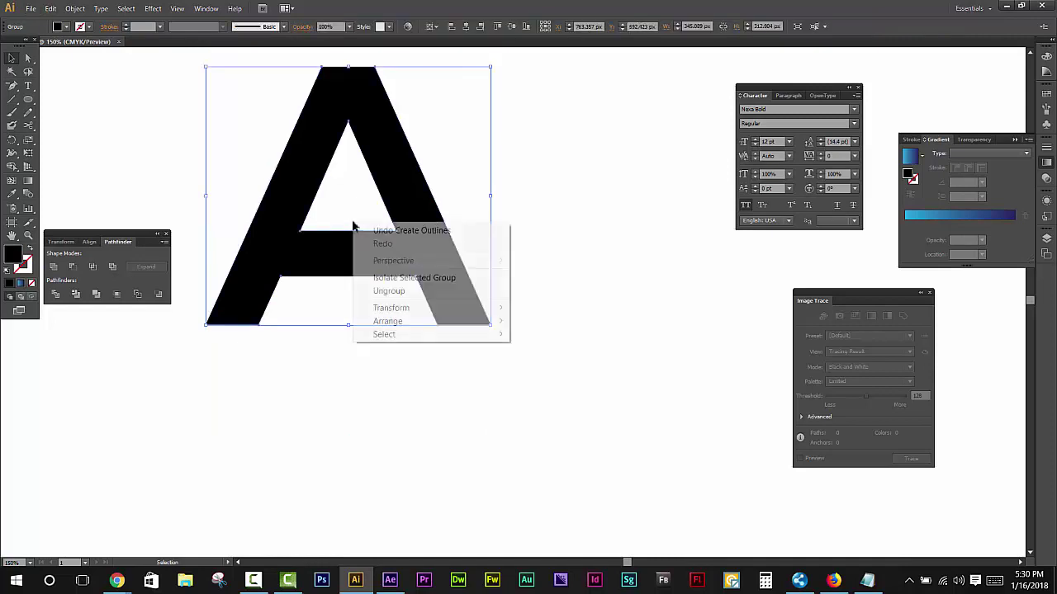
left_click(392, 291)
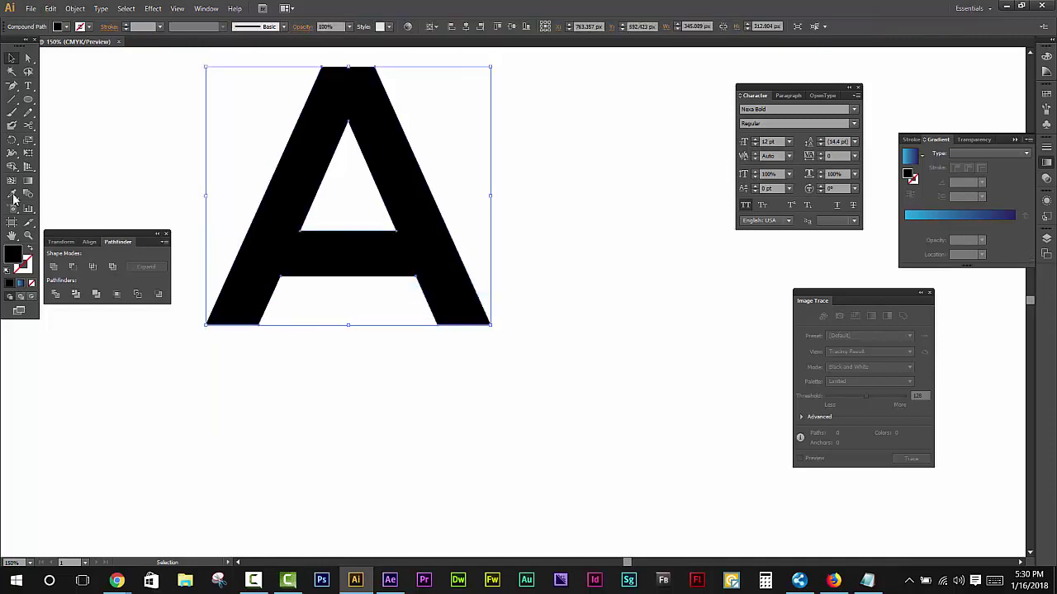
left_click(28, 99)
- Subtract a rectangle covering the crossbar from the A with Minus Front
left_click_drag(316, 218, 366, 319)
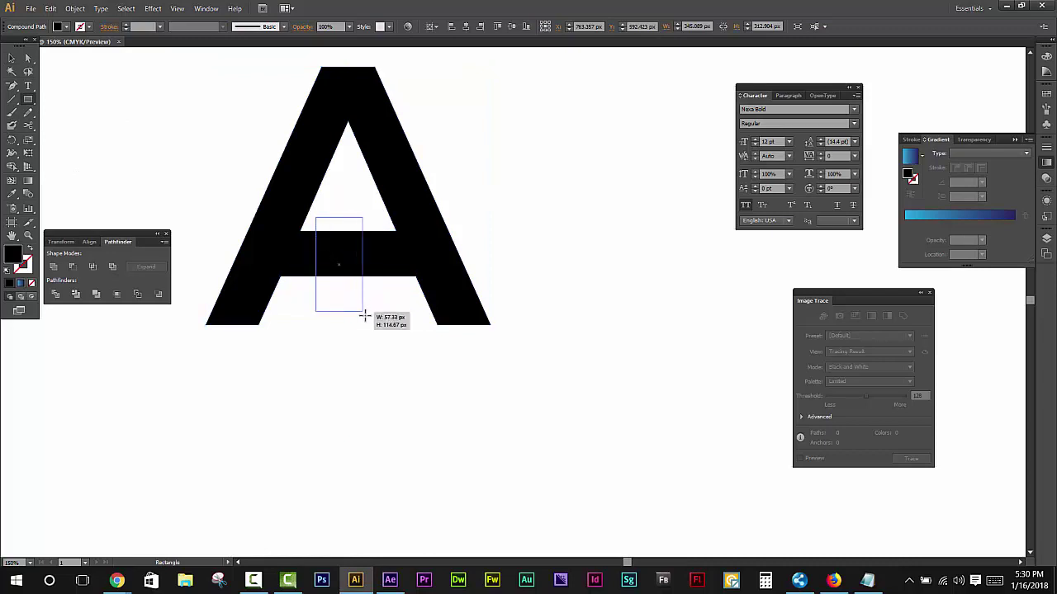
key("a")
left_click(73, 268)
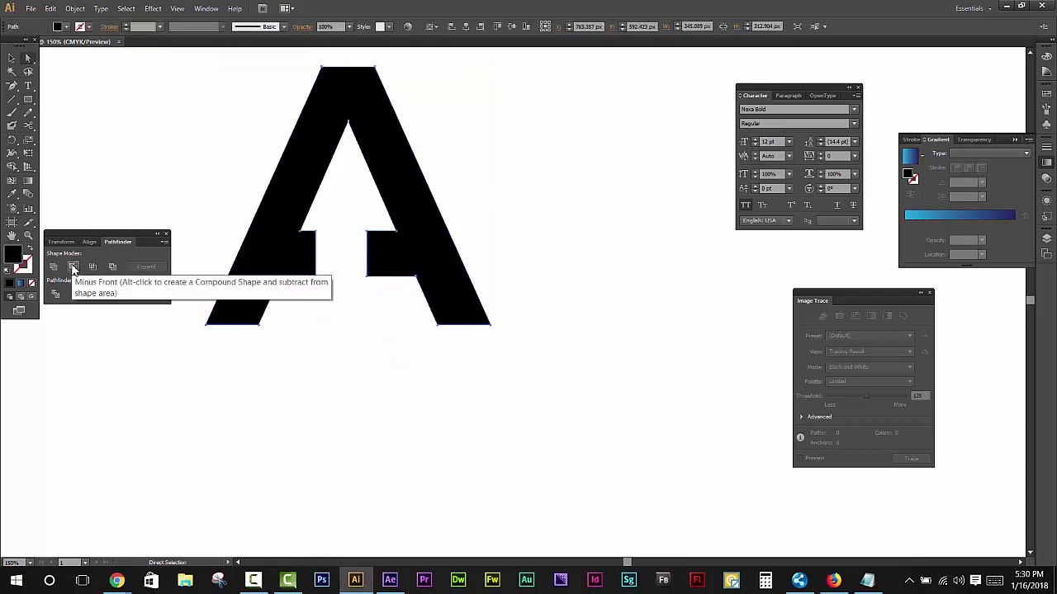
- Delete the leftover notch anchors on both legs, leaving a clean inverted V
key("minus")
left_click(366, 277)
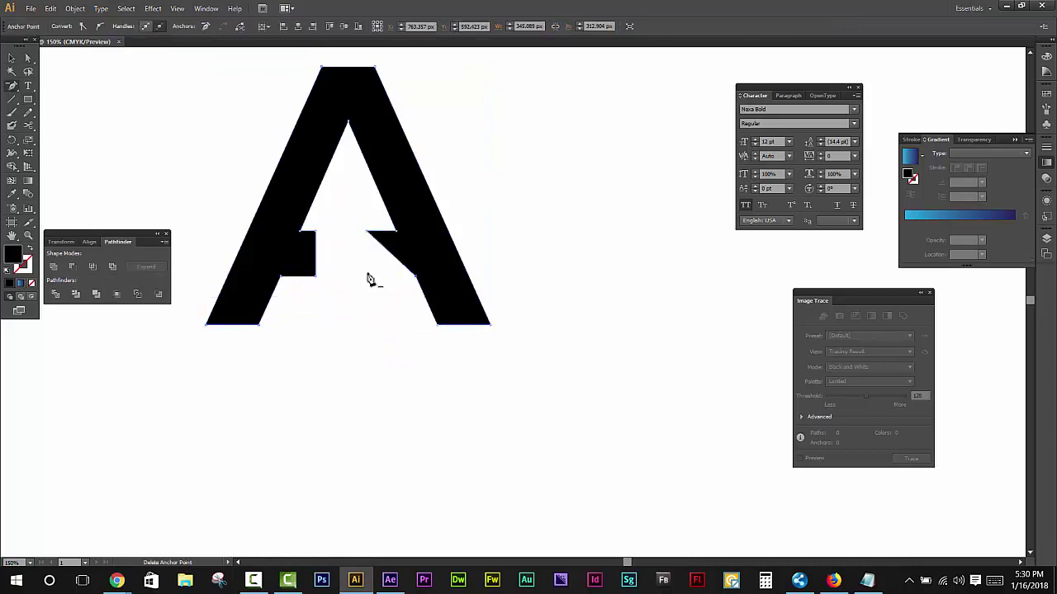
left_click(366, 231)
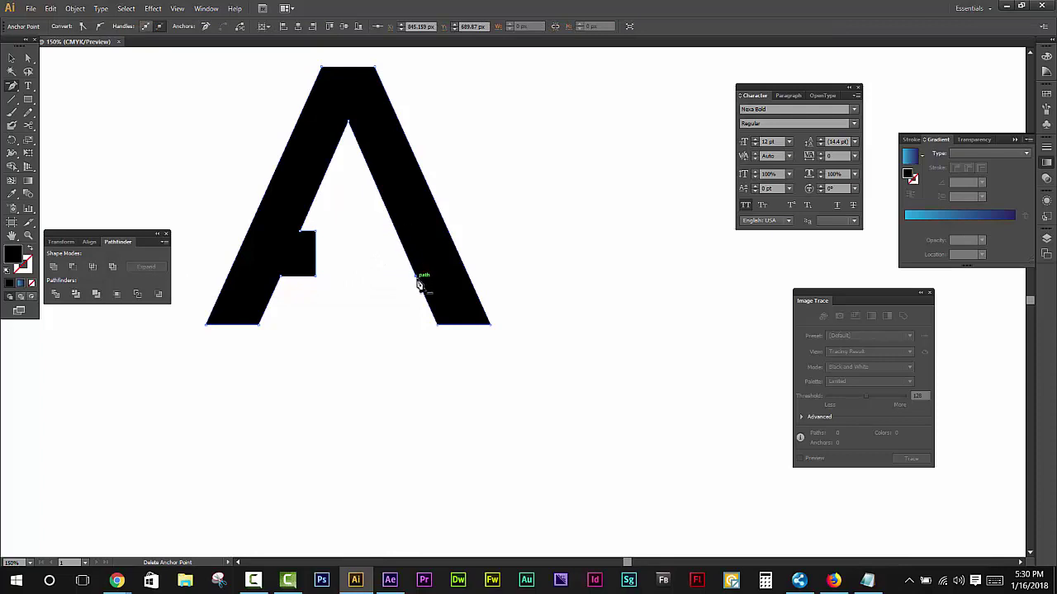
left_click(315, 276)
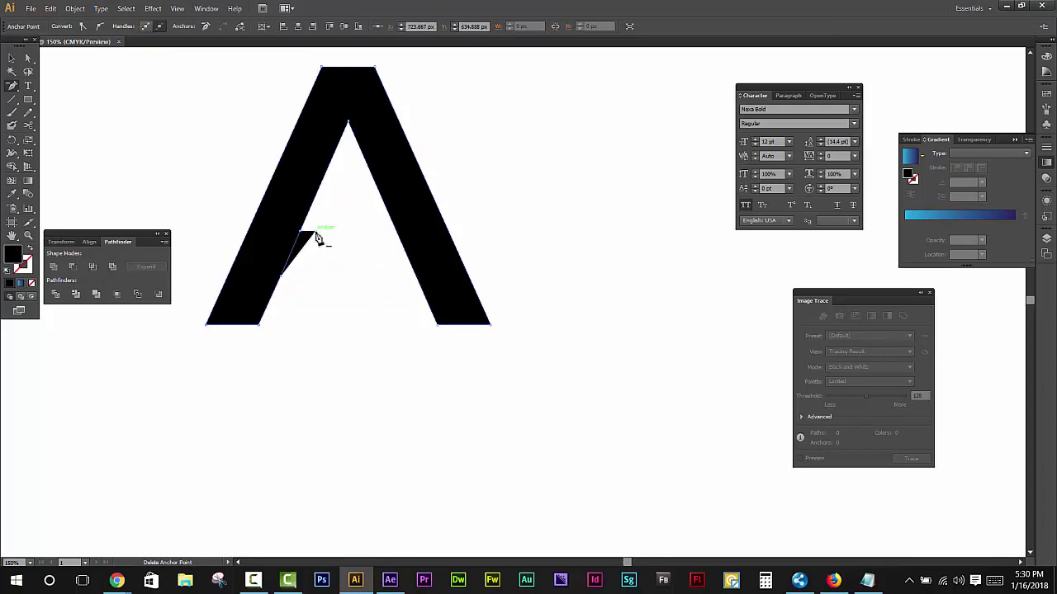
left_click(315, 235)
left_click(345, 249)
left_click(624, 305)
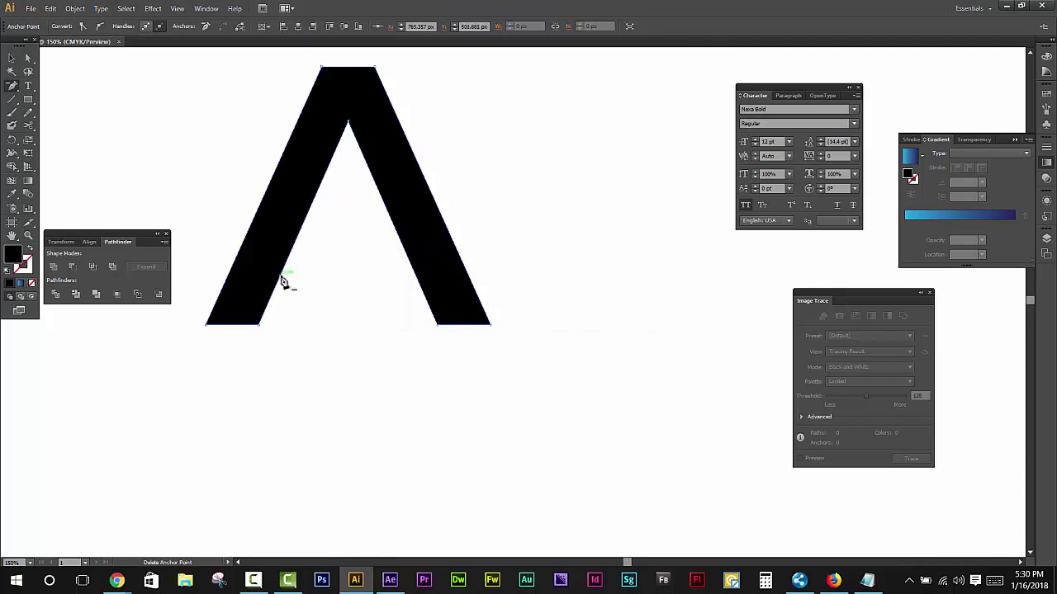
left_click(12, 58)
left_click(218, 171)
left_click_drag(218, 170, 232, 214)
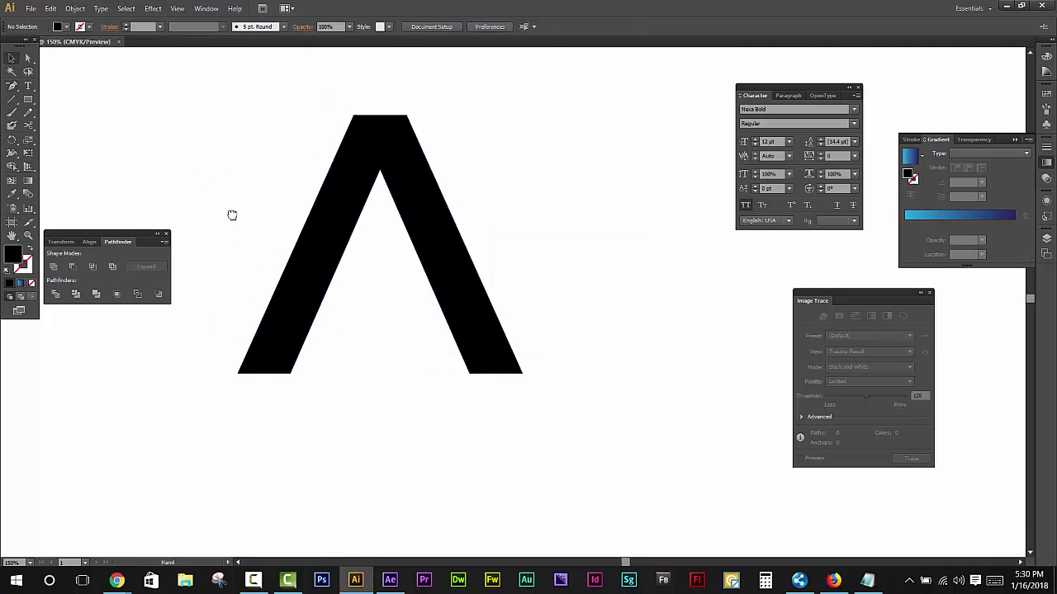
- Draw a black circle to the right of the A
left_click_drag(28, 100, 61, 126)
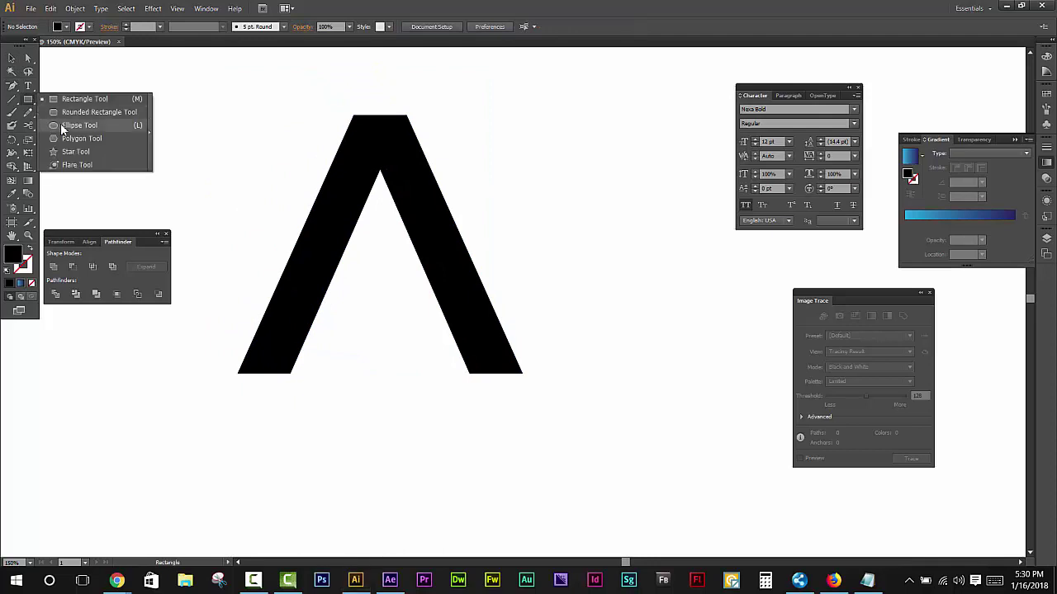
scroll(425, 264, "right", 5)
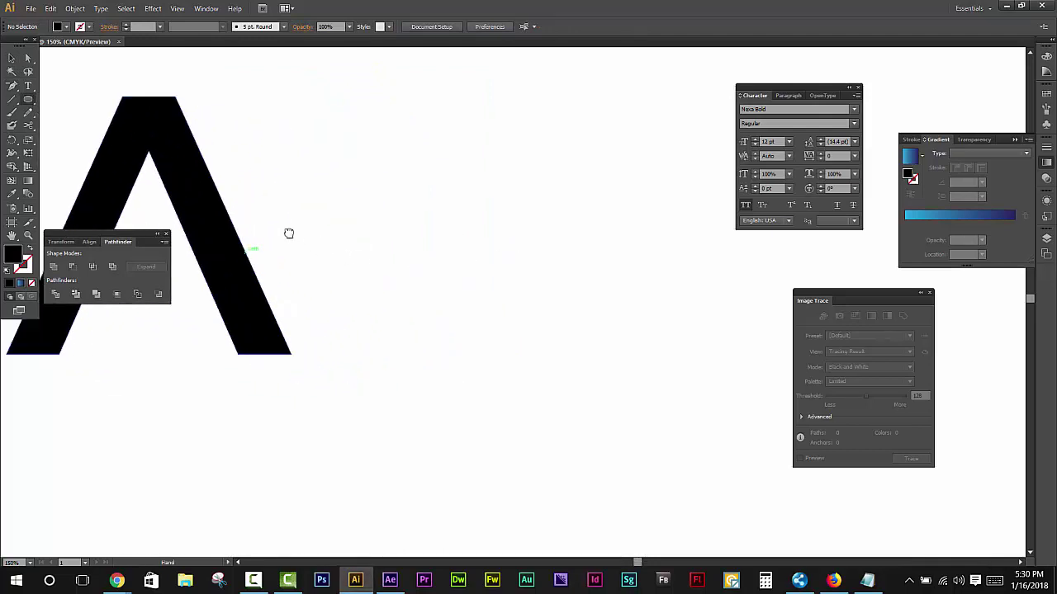
left_click_drag(353, 154, 517, 316)
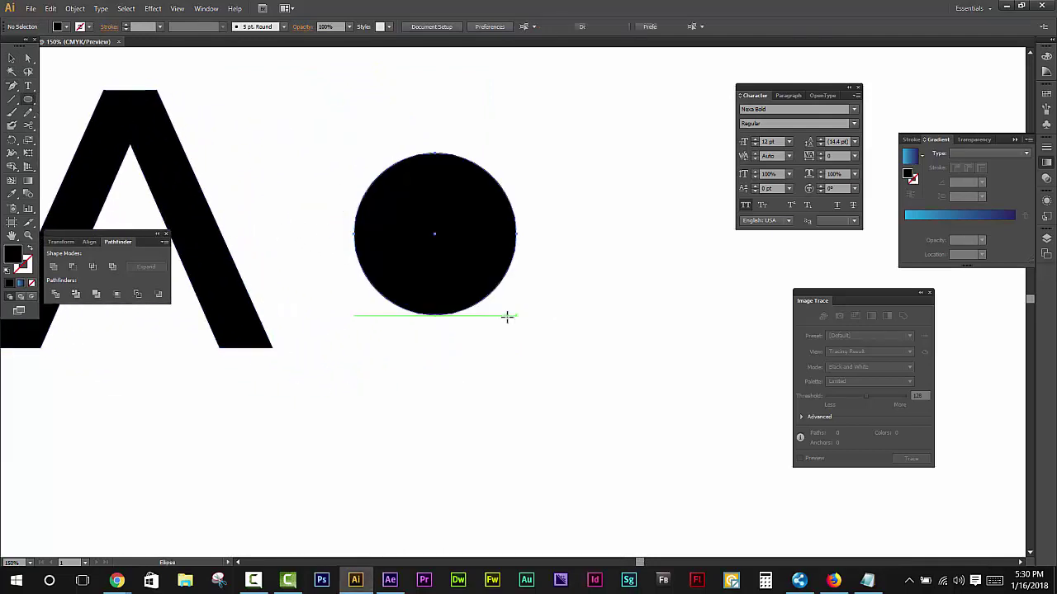
left_click(12, 57)
left_click(363, 124)
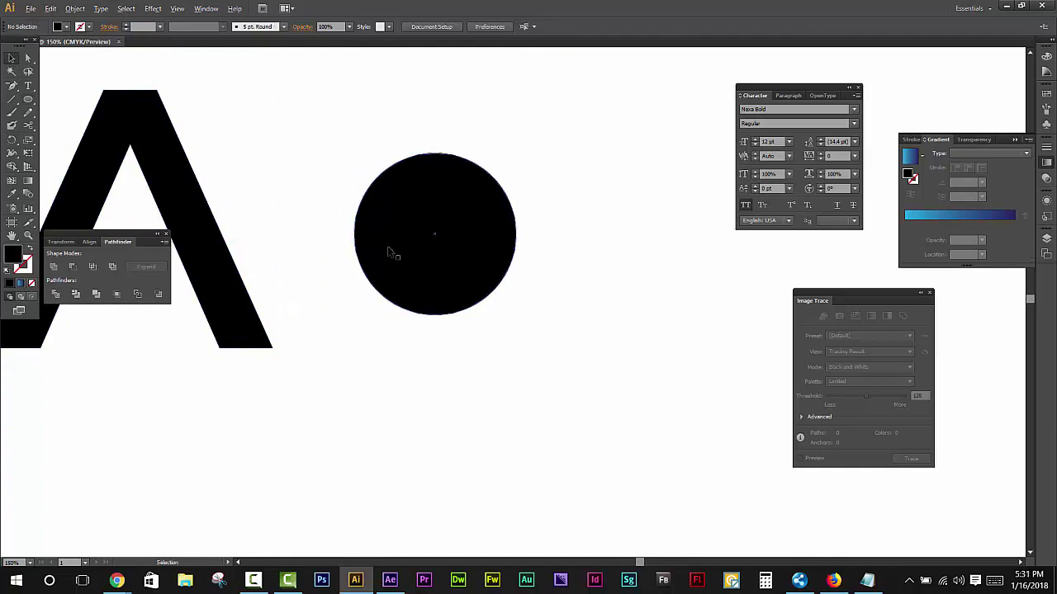
- Duplicate the circle as a smaller inner copy aligned to the original's right edge
left_click_drag(393, 252, 408, 252)
left_click_drag(533, 234, 494, 233)
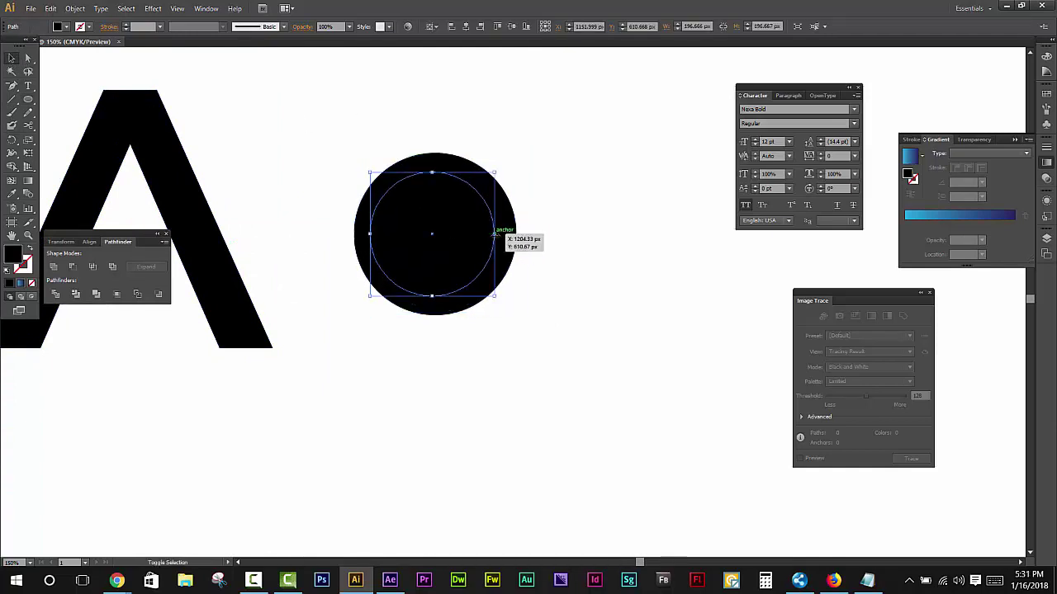
left_click(388, 165, "shift")
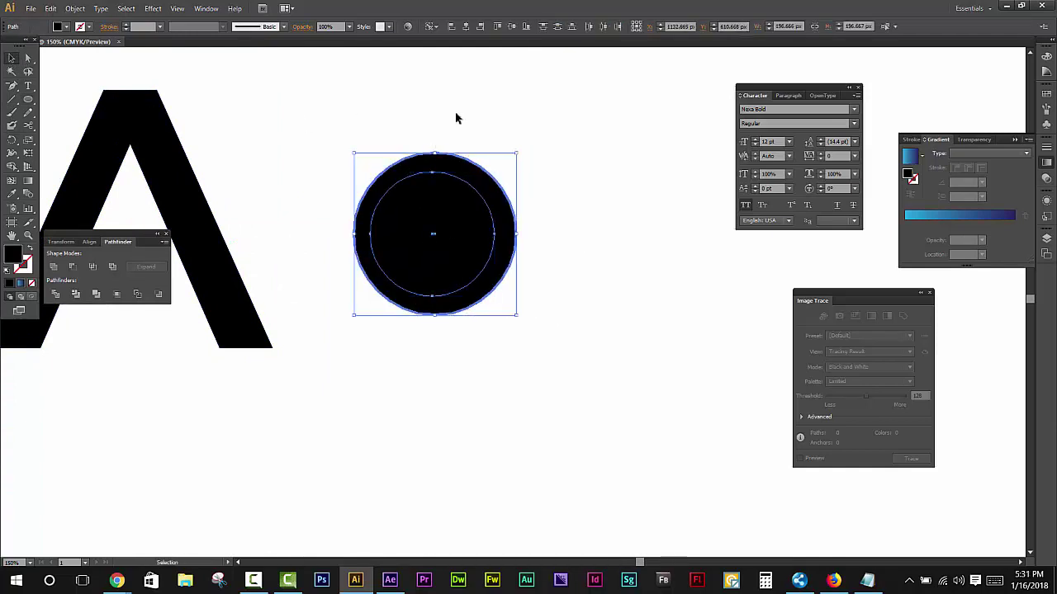
left_click(481, 26)
left_click(571, 162)
left_click(481, 217)
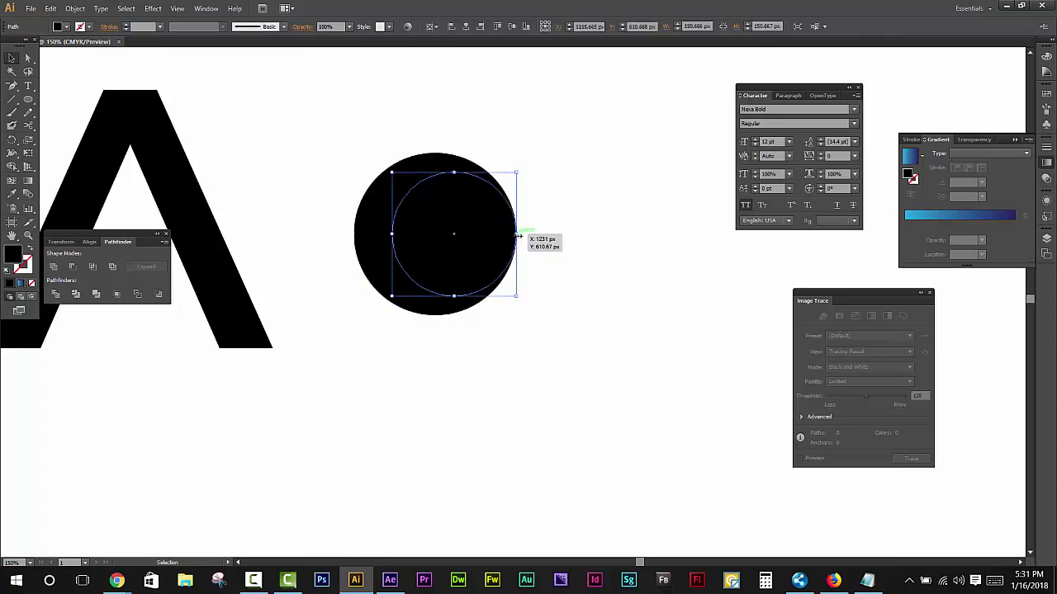
left_click_drag(518, 235, 525, 277)
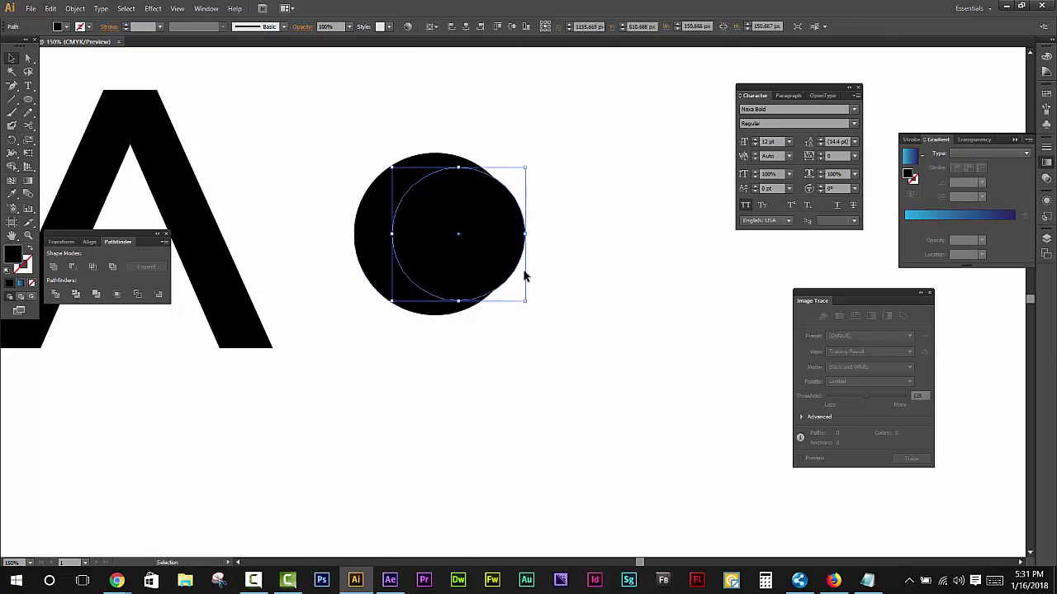
- Subtract the front circle with Minus Front, then undo to restore both circles
left_click(367, 199, "shift")
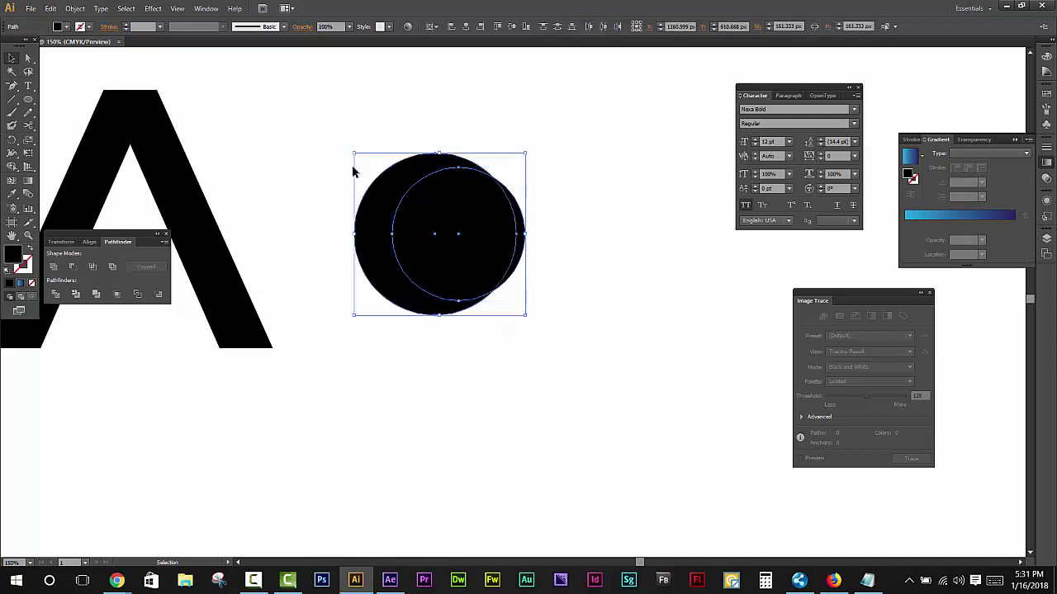
left_click(437, 369)
left_click(373, 206)
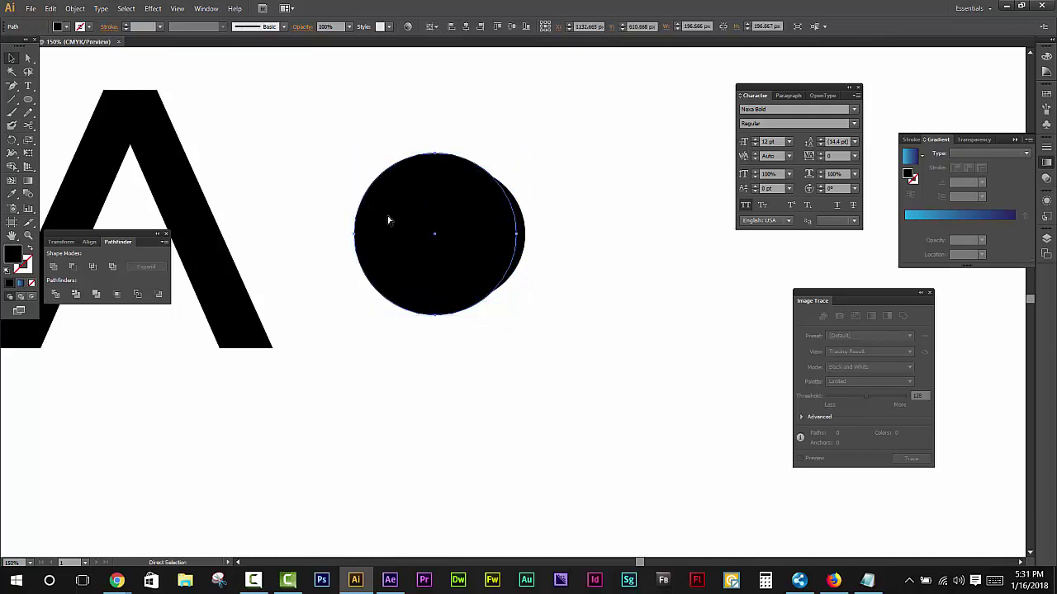
left_click(373, 205)
left_click_drag(523, 348, 479, 281)
left_click(74, 269)
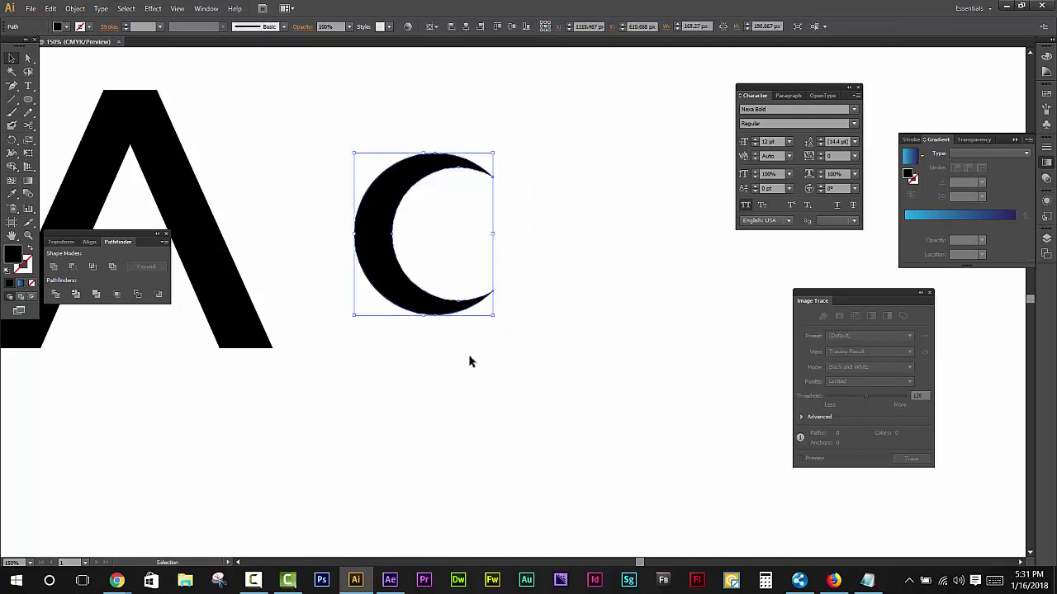
left_click(517, 355)
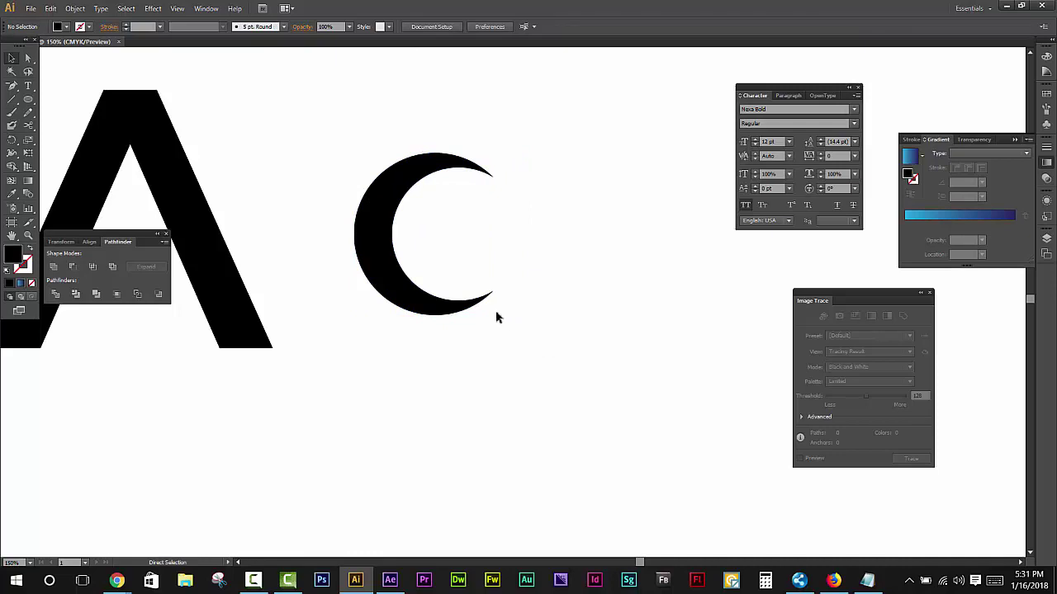
key("ctrl+z")
- Give the front circle a blue fill at 30% opacity
scroll(411, 242, "up", 3)
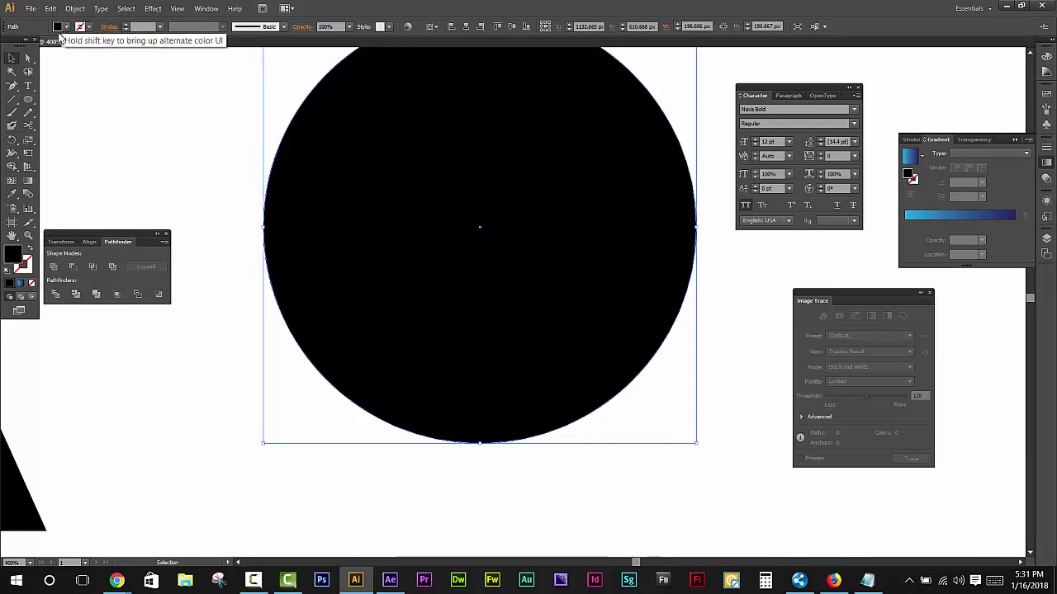
left_click(64, 27)
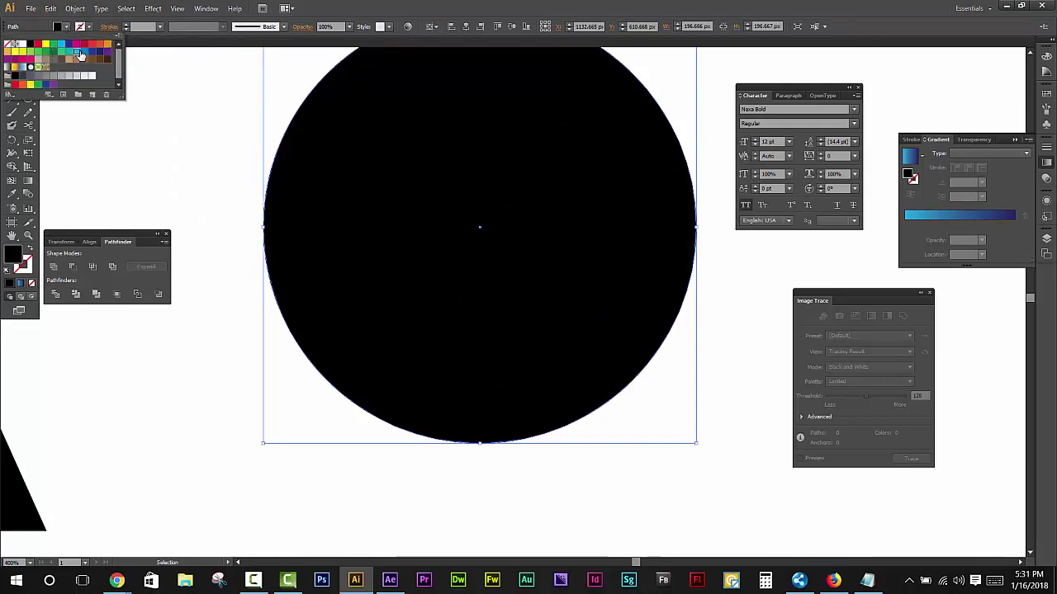
left_click(76, 51)
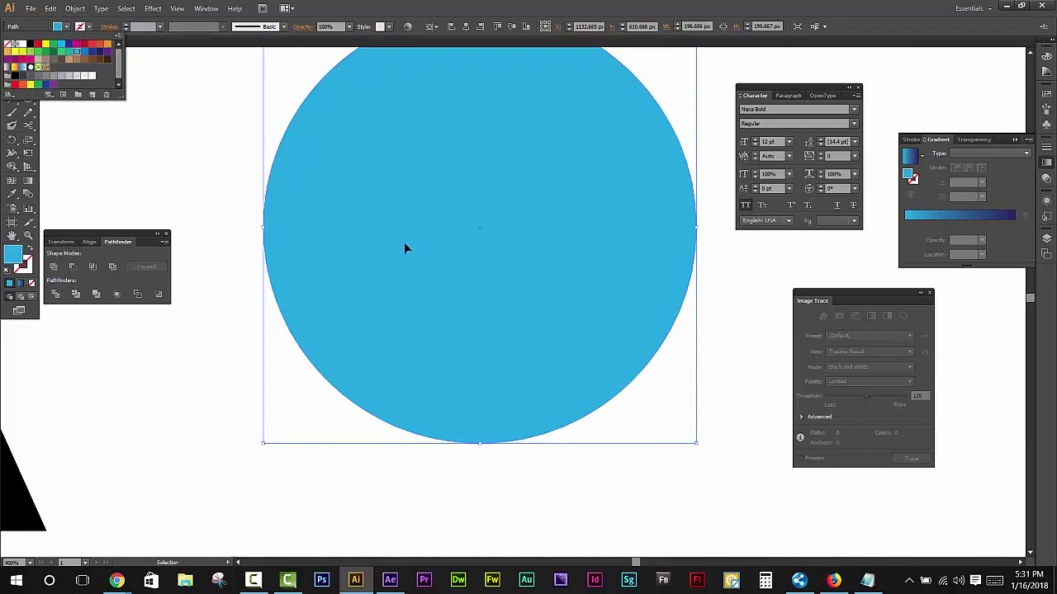
left_click(350, 26)
left_click(373, 78)
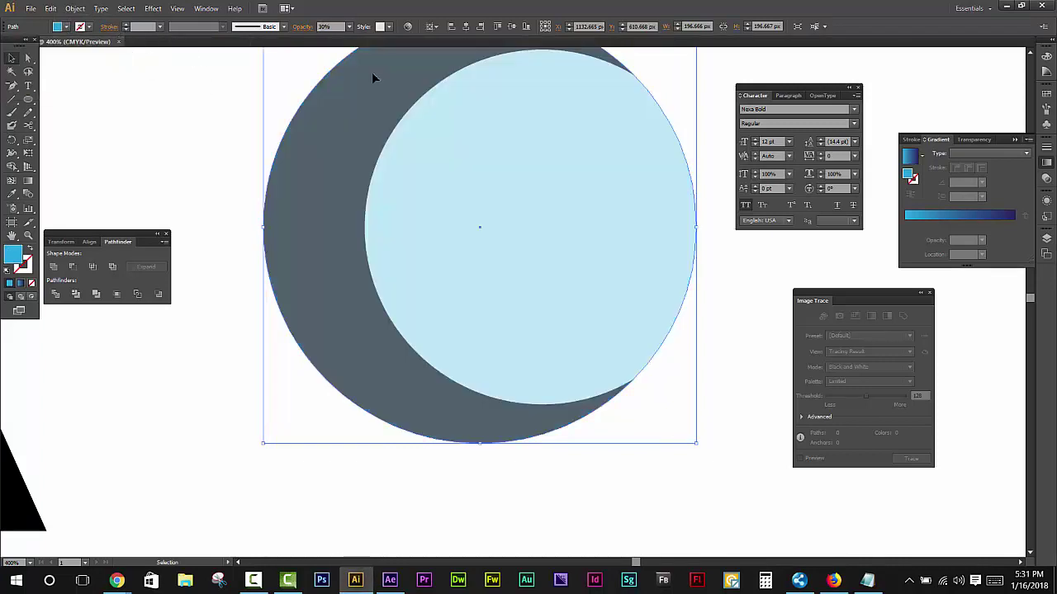
- Resize the blue circle to shape a crescent rim over the black circle
left_click_drag(263, 227, 300, 228)
left_click_drag(524, 314, 497, 354)
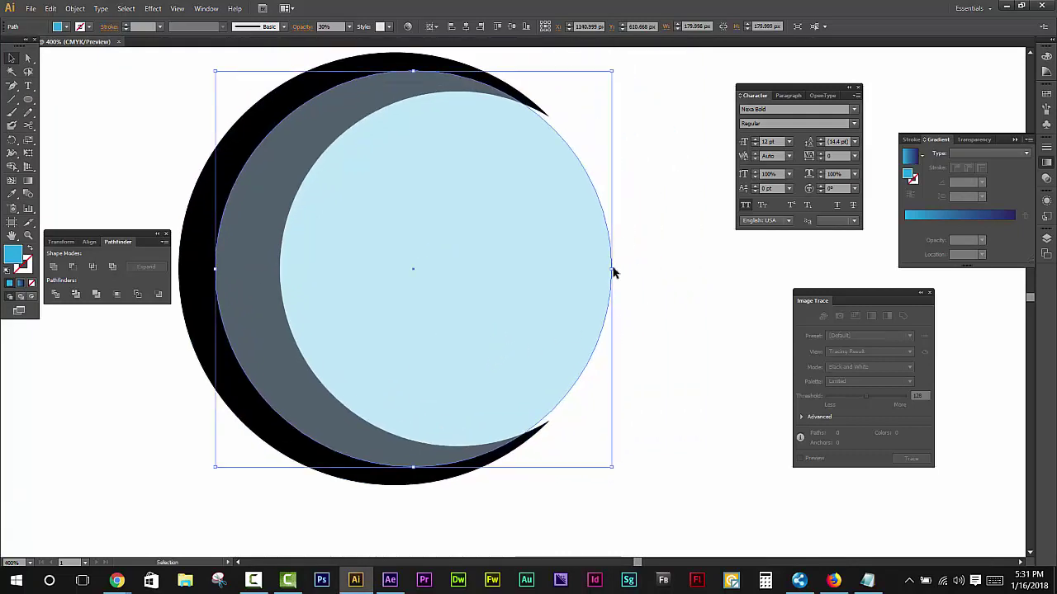
left_click_drag(613, 273, 620, 271)
left_click(651, 321)
left_click_drag(651, 321, 701, 325)
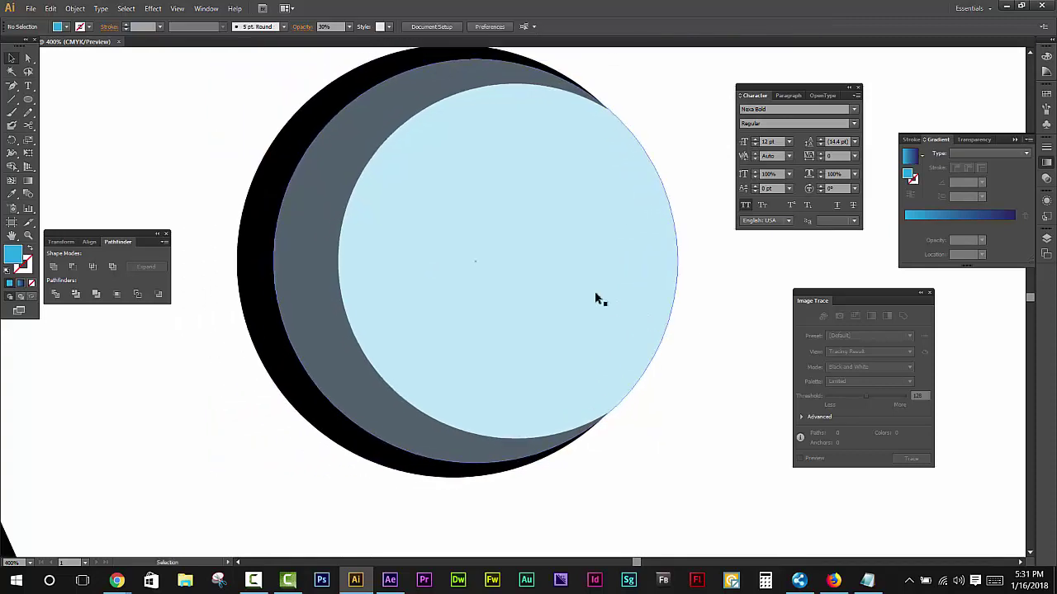
scroll(592, 295, "down", 2)
- Group the overlapping circles with Ctrl+G, try them over the A, then undo the move
mouse_move(583, 427)
left_mouse_down()
mouse_move(637, 421)
mouse_move(539, 299)
mouse_move(457, 129)
left_mouse_up()
key("ctrl+g")
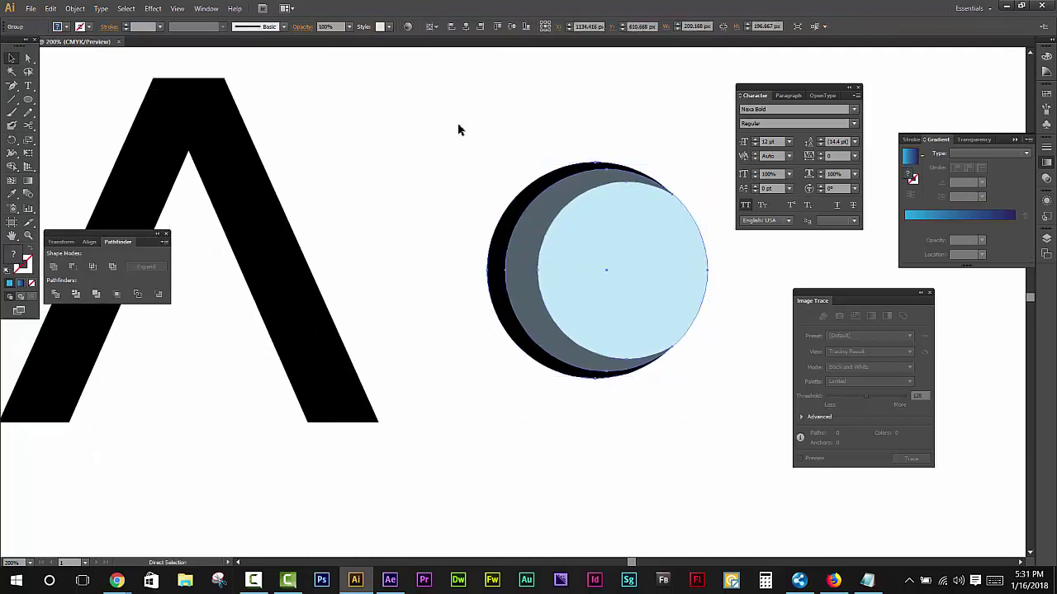
left_click_drag(505, 262, 632, 255)
left_click_drag(674, 342, 248, 363)
scroll(404, 330, "left", 2)
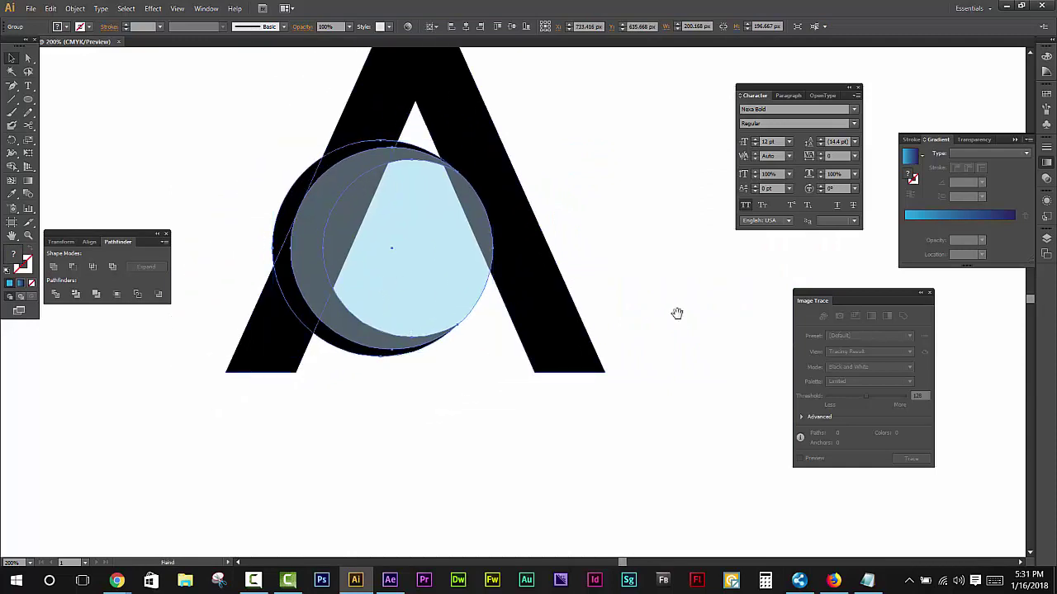
key("ctrl+z")
left_click_drag(708, 370, 465, 380)
key("v")
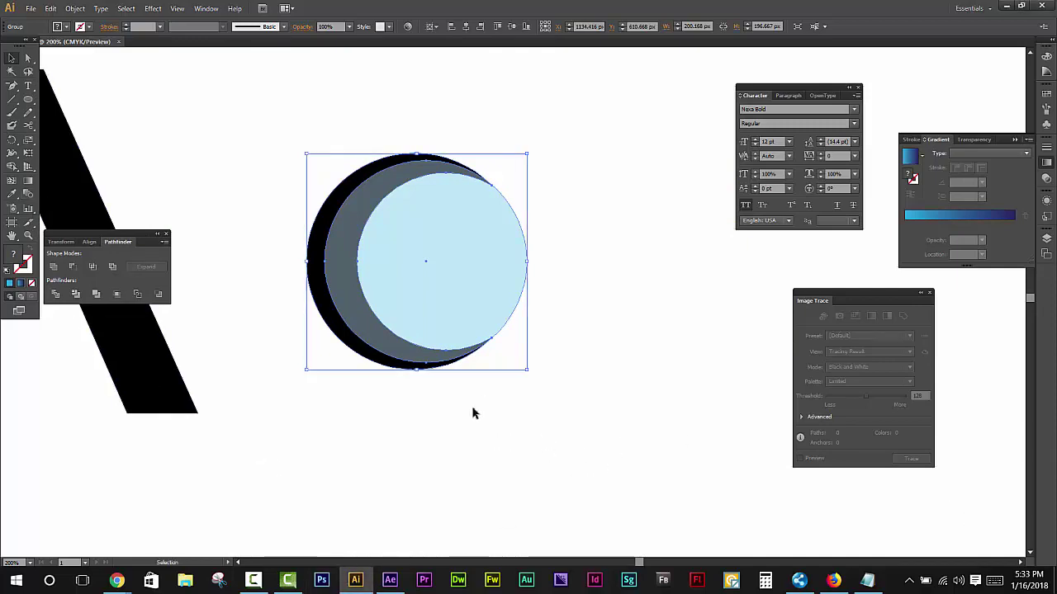
left_click_drag(450, 422, 532, 442)
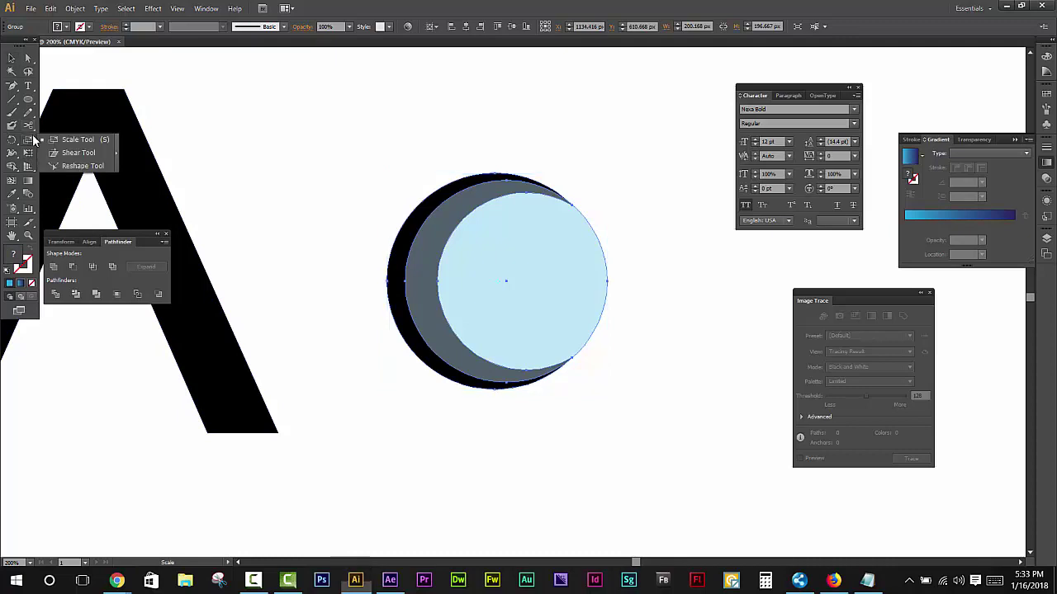
- Shear the circle group by 40° on a 7° axis into a slanted ellipse
left_click_drag(32, 134, 58, 151)
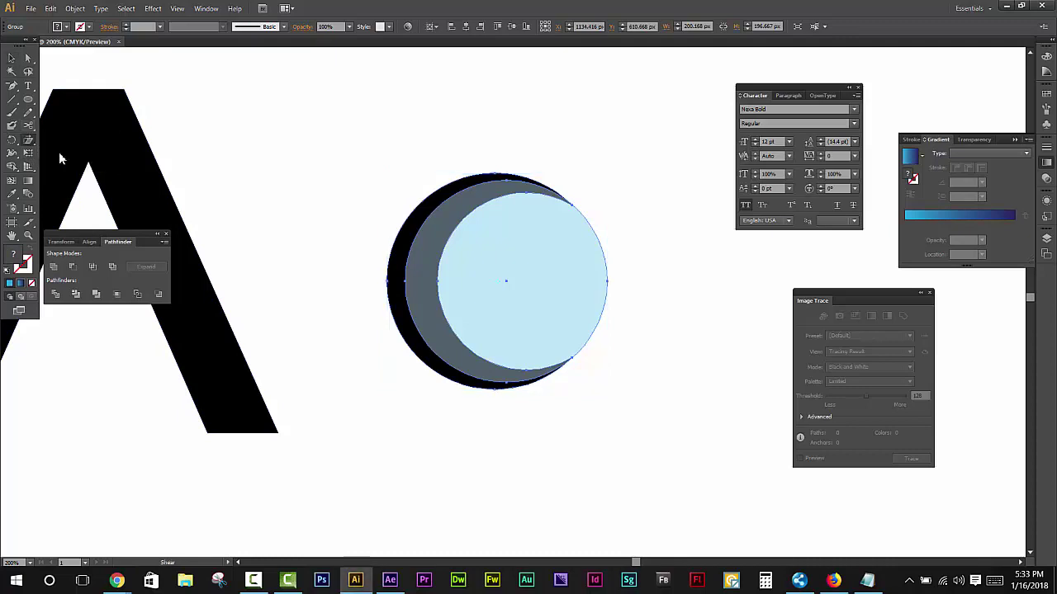
left_click(505, 285, "alt")
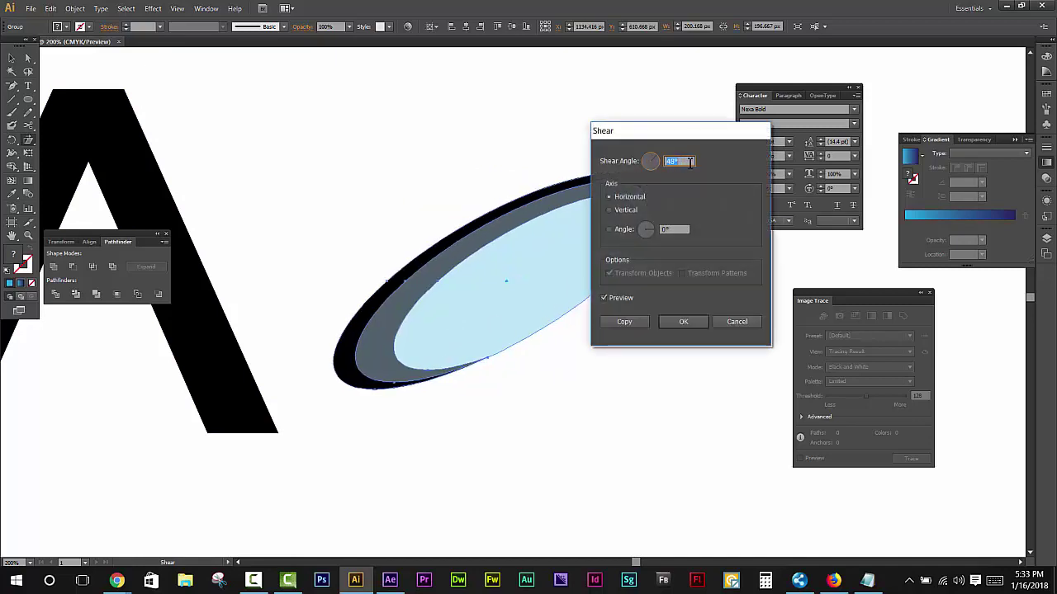
left_click_drag(677, 129, 798, 218)
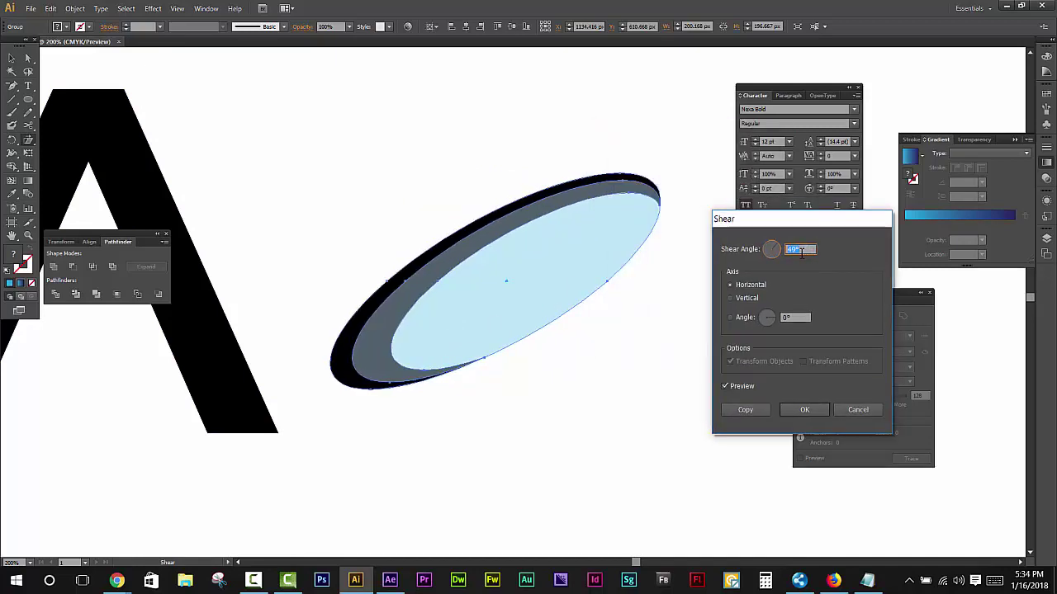
key("Down")
key("Down")
key("Down")
key("Down")
key("Down")
key("Down")
key("Down")
key("Down")
key("Down")
key("Down")
key("Down")
key("Down")
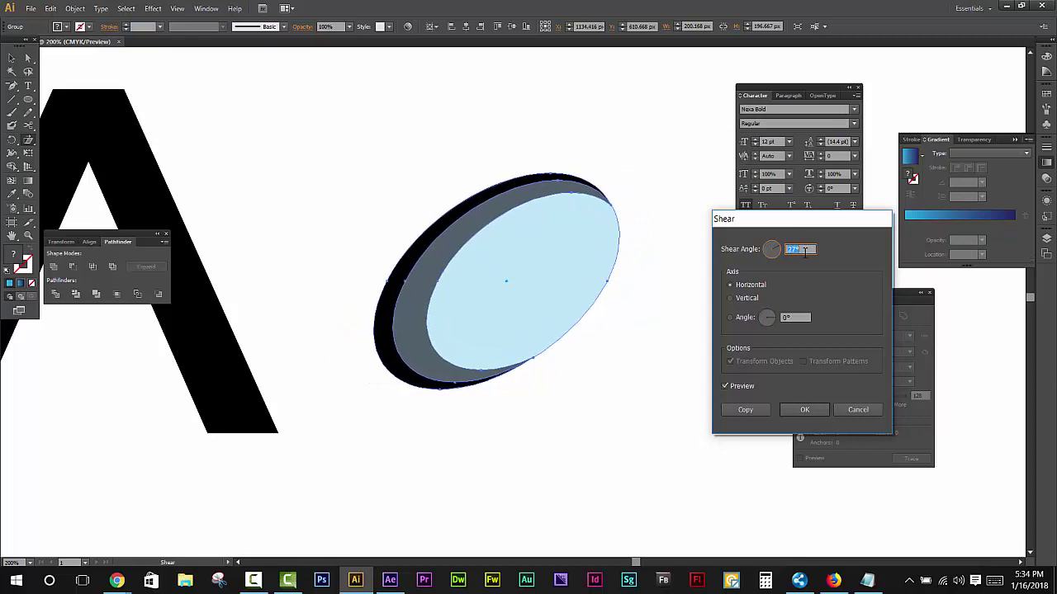
key("Up")
key("Up")
key("Up")
key("Up")
key("Up")
key("Up")
key("Up")
key("Up")
key("Up")
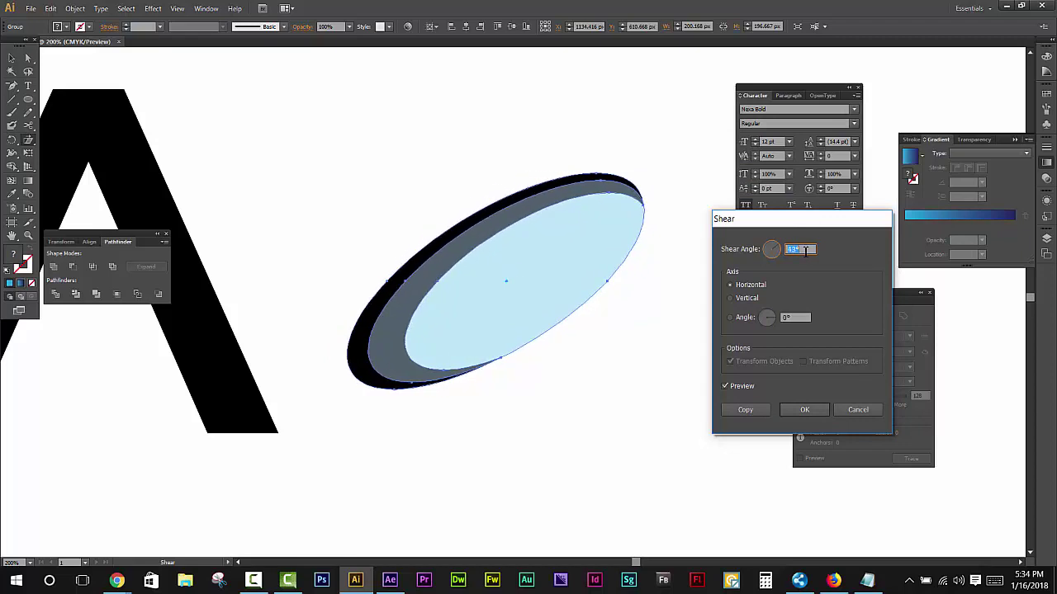
key("Up")
key("Up")
key("Up")
key("Up")
key("Up")
key("Up")
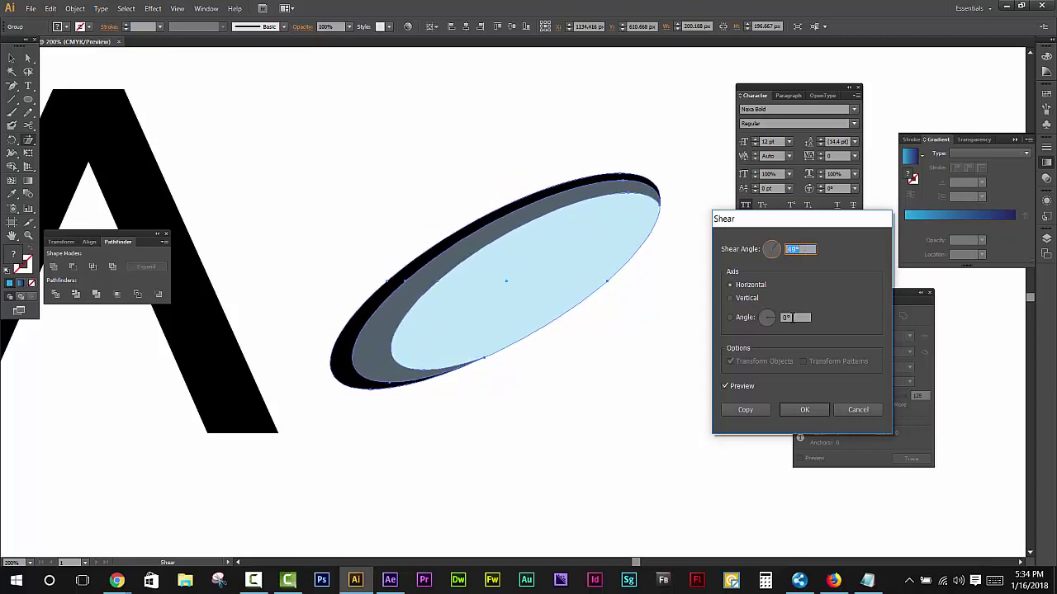
key("Up")
key("Up")
key("Up")
key("Up")
key("Up")
key("Up")
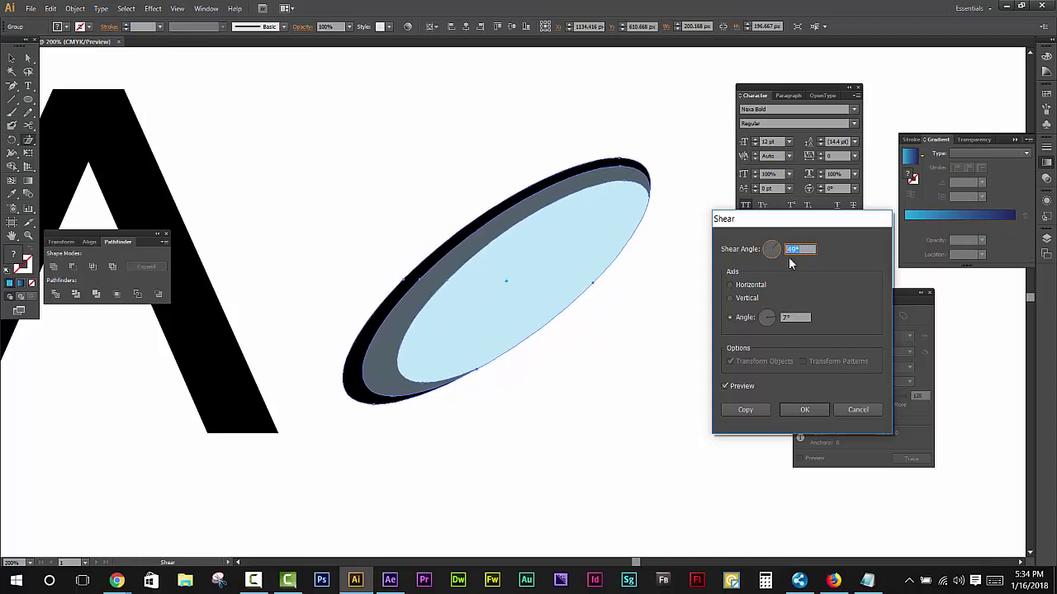
key("Down")
key("Down")
key("Down")
key("Down")
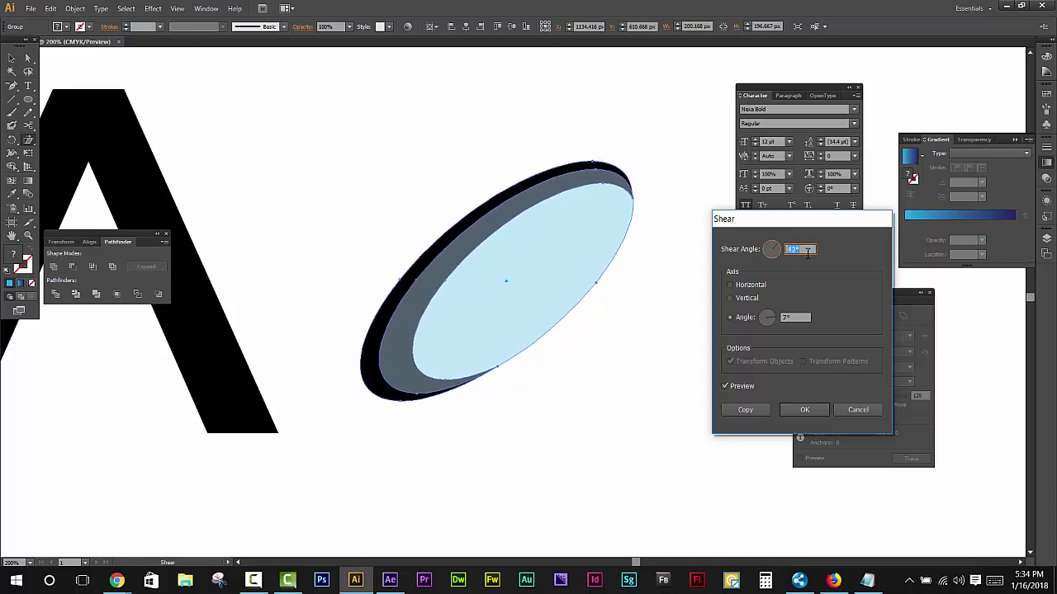
key("Down")
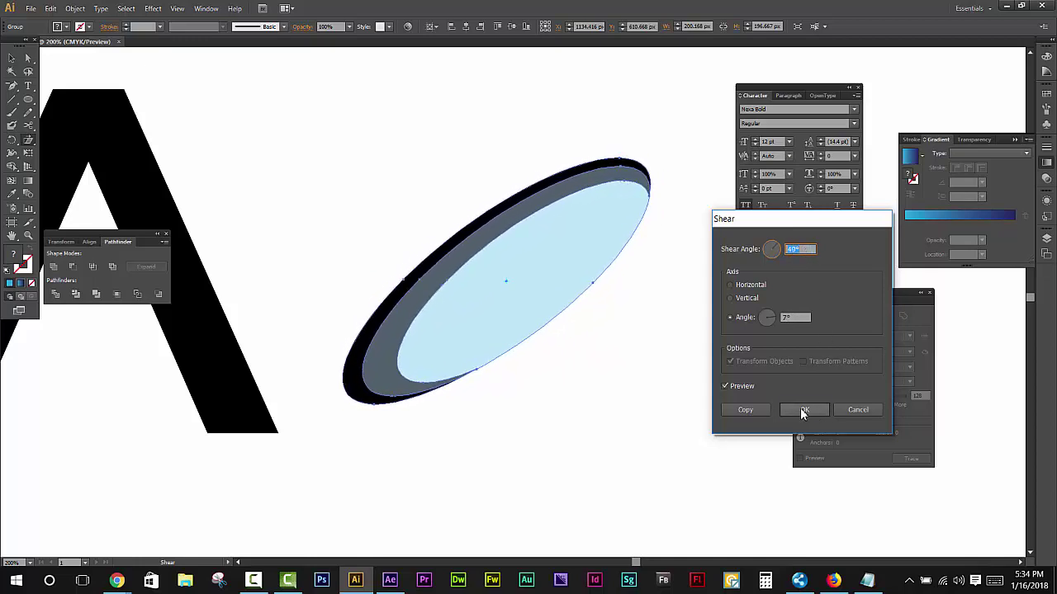
left_click(802, 410)
- Move the sheared ellipse over the letter A
mouse_move(444, 379)
left_mouse_down()
mouse_move(719, 394)
mouse_move(436, 396)
left_mouse_up()
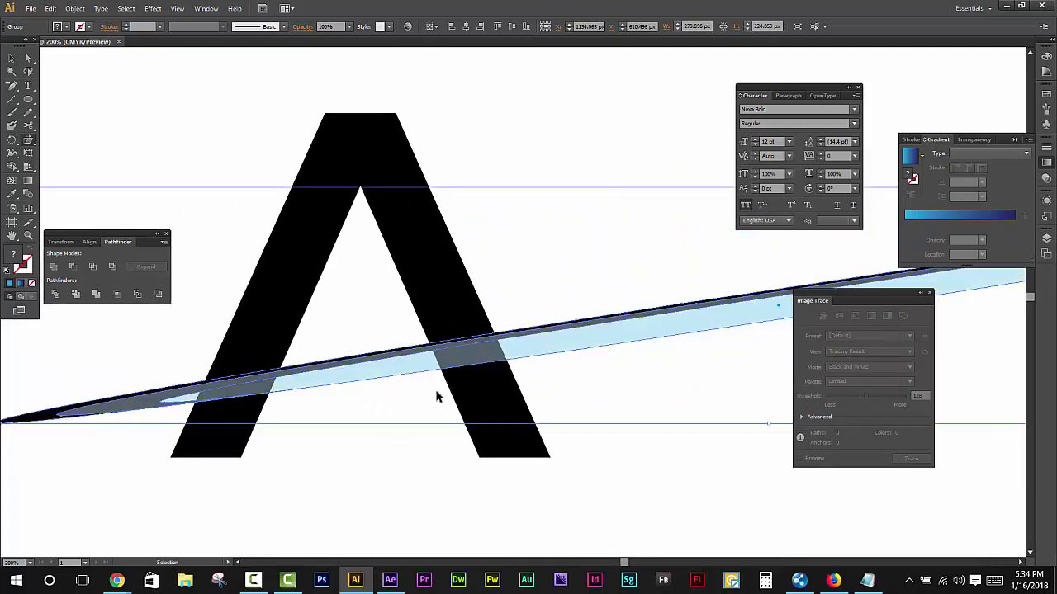
key("ctrl+z")
left_click_drag(690, 475, 513, 446)
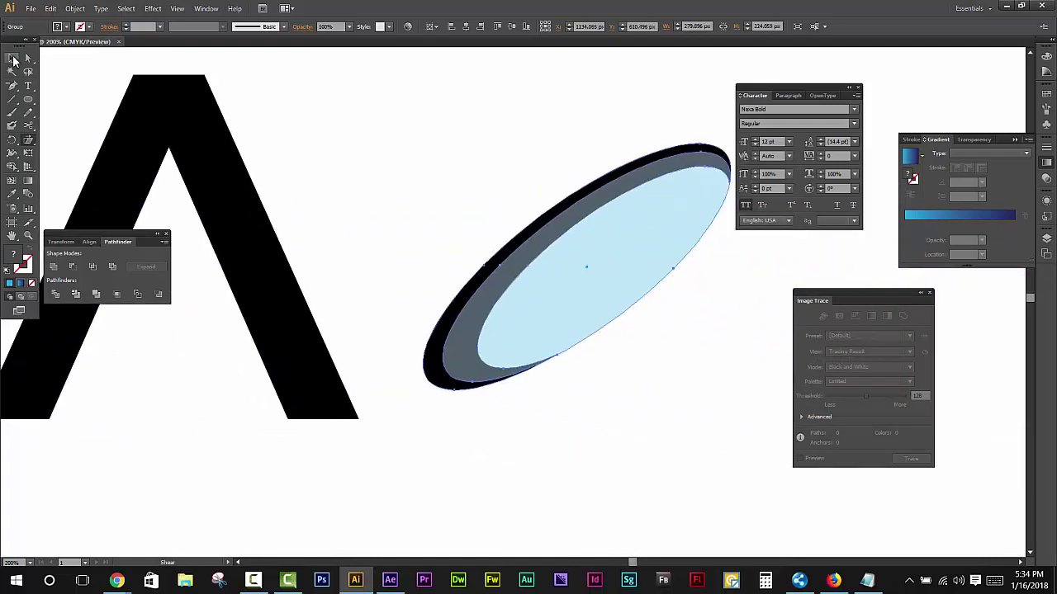
left_click(12, 58)
left_click(477, 205)
left_click(622, 287)
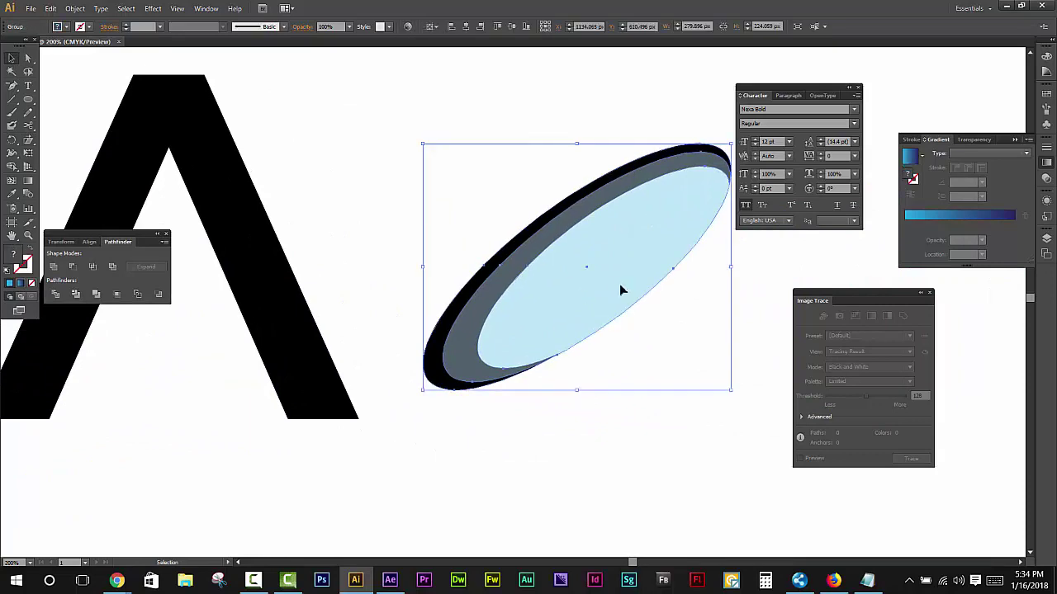
mouse_move(622, 290)
left_mouse_down()
mouse_move(372, 290)
mouse_move(403, 292)
left_mouse_up()
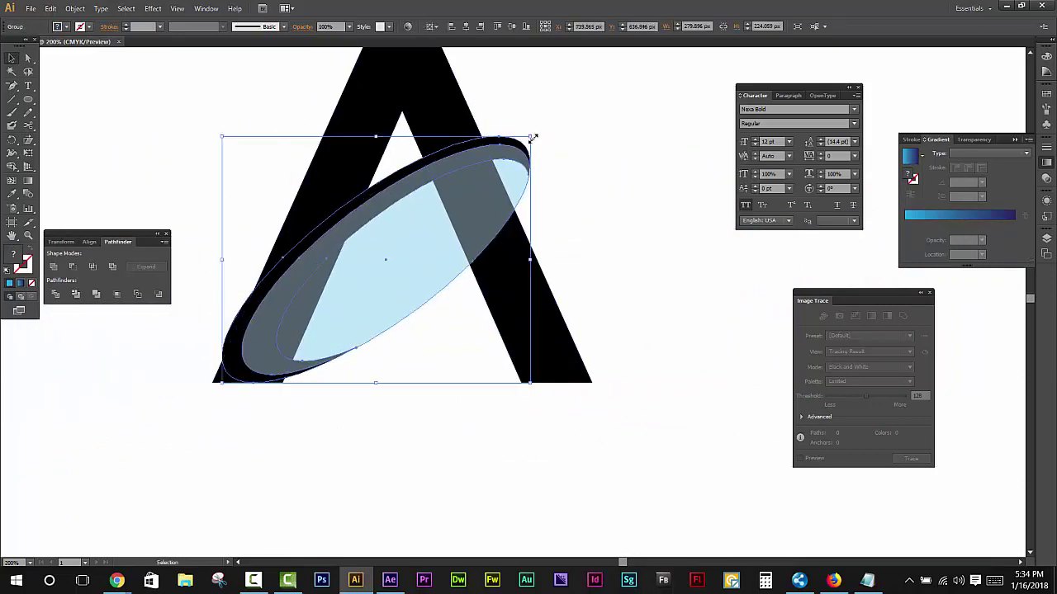
- Enlarge the ellipse to span the A's width and nudge it into place
left_click_drag(533, 137, 632, 127)
mouse_move(625, 443)
left_mouse_down()
mouse_move(645, 72)
mouse_move(646, 108)
left_mouse_up()
left_click_drag(446, 170, 433, 184)
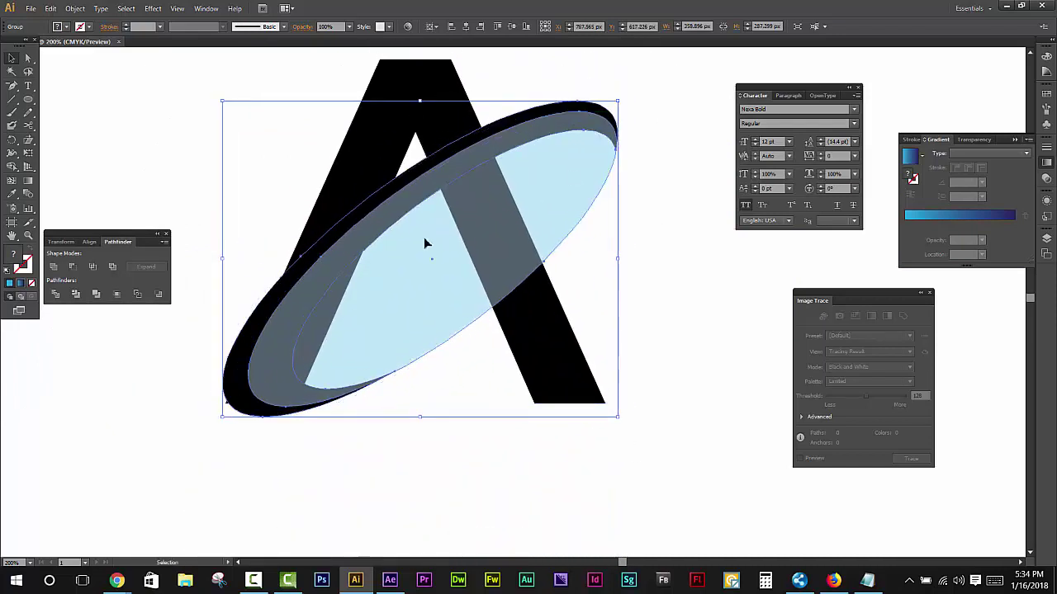
left_click_drag(384, 232, 387, 231)
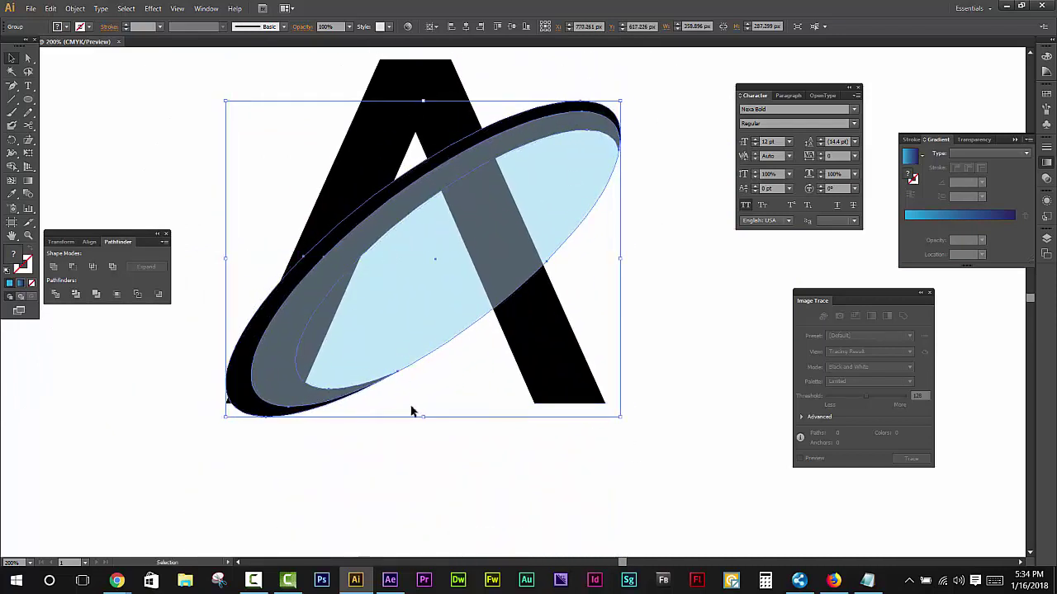
left_click(467, 415)
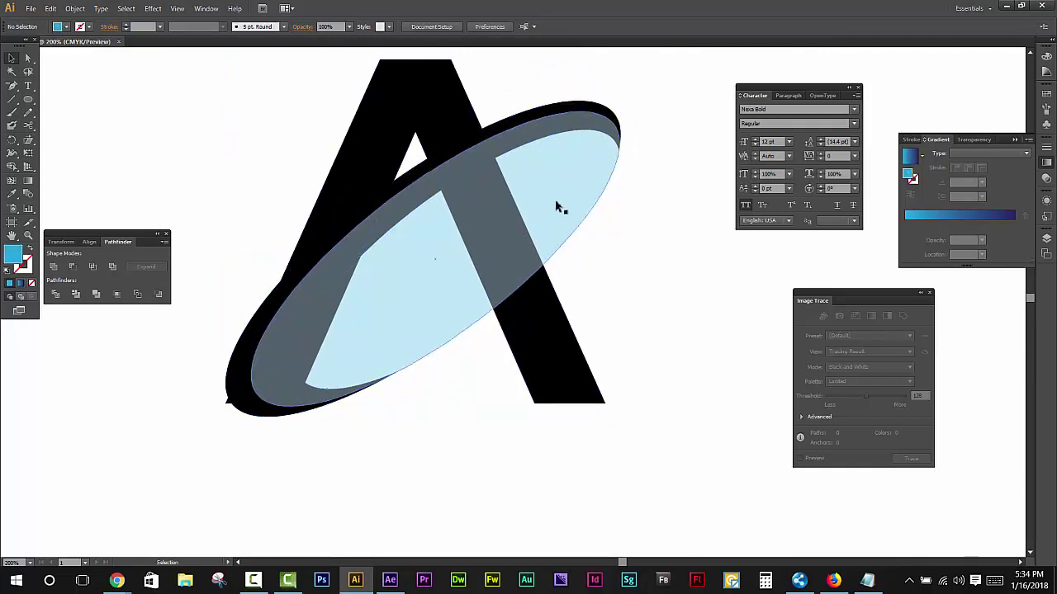
- Ungroup the ellipse pieces and duplicate the crescent slightly offset
left_click(557, 171)
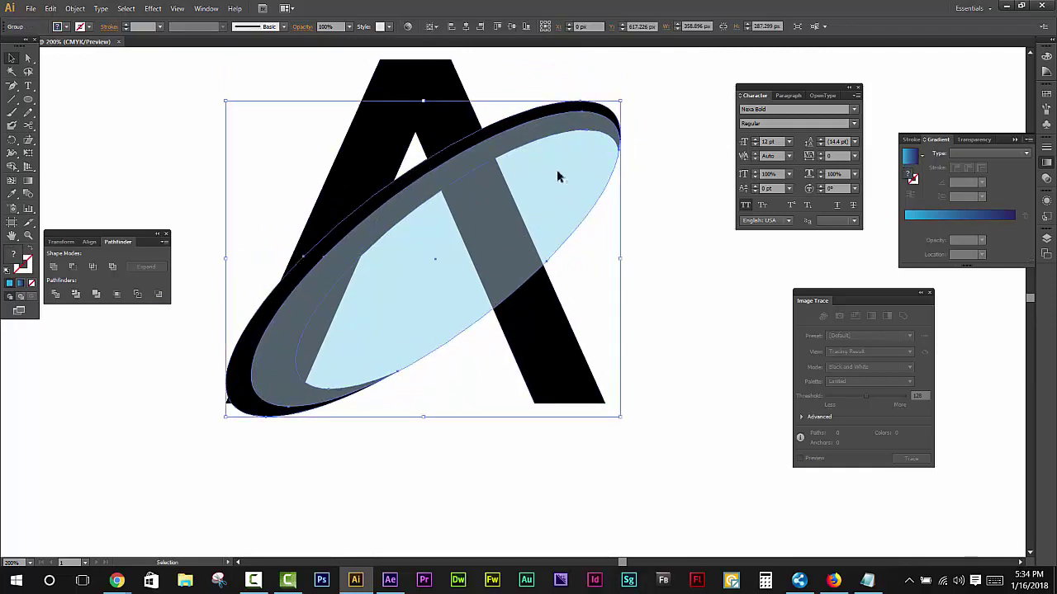
right_click(557, 170)
left_click(691, 239)
left_click(573, 169)
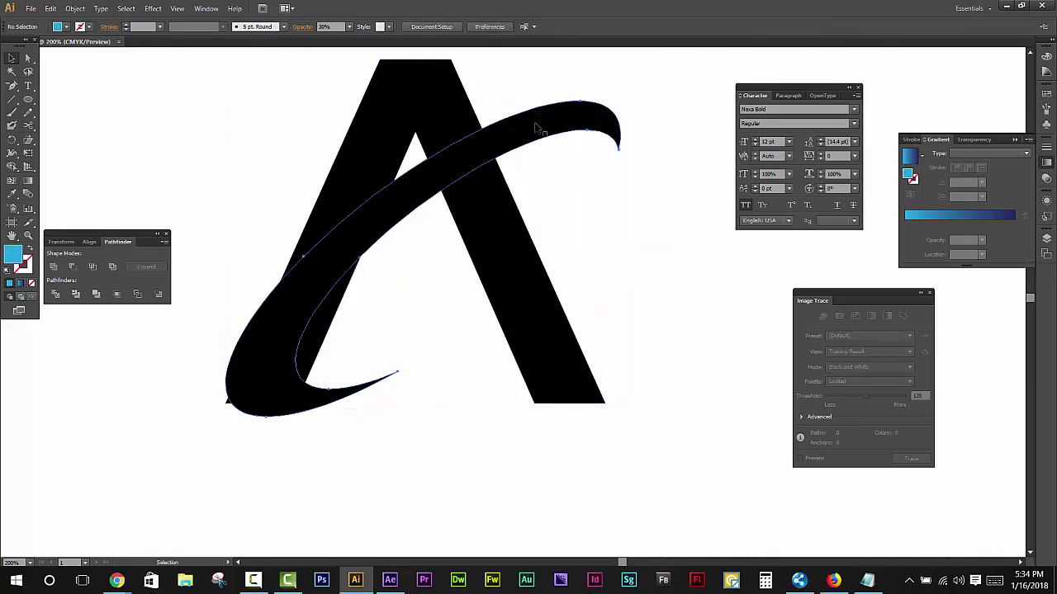
left_click(541, 134)
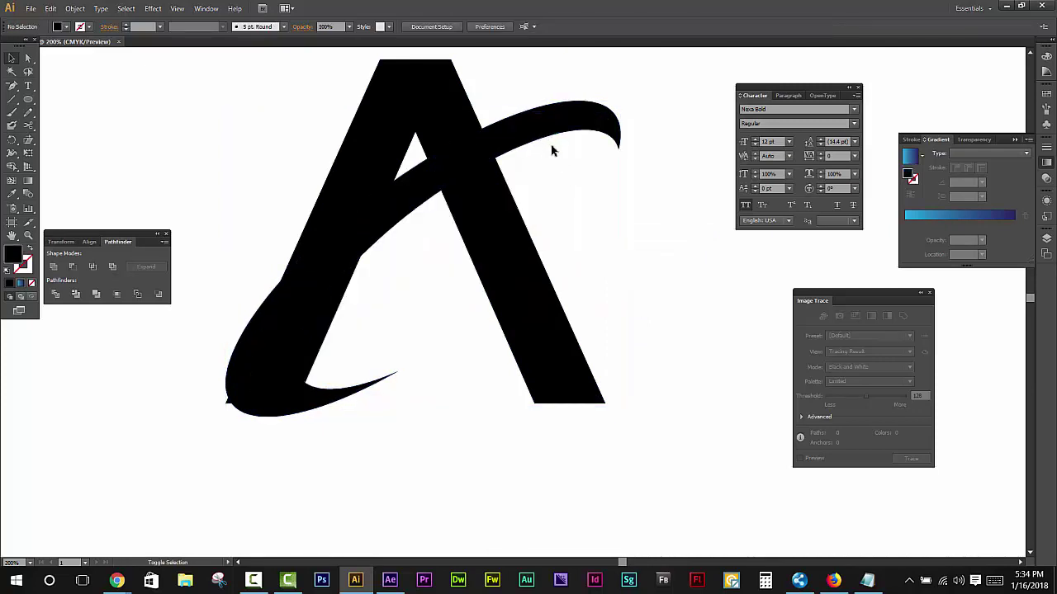
left_click(537, 141)
left_click_drag(533, 133, 546, 144)
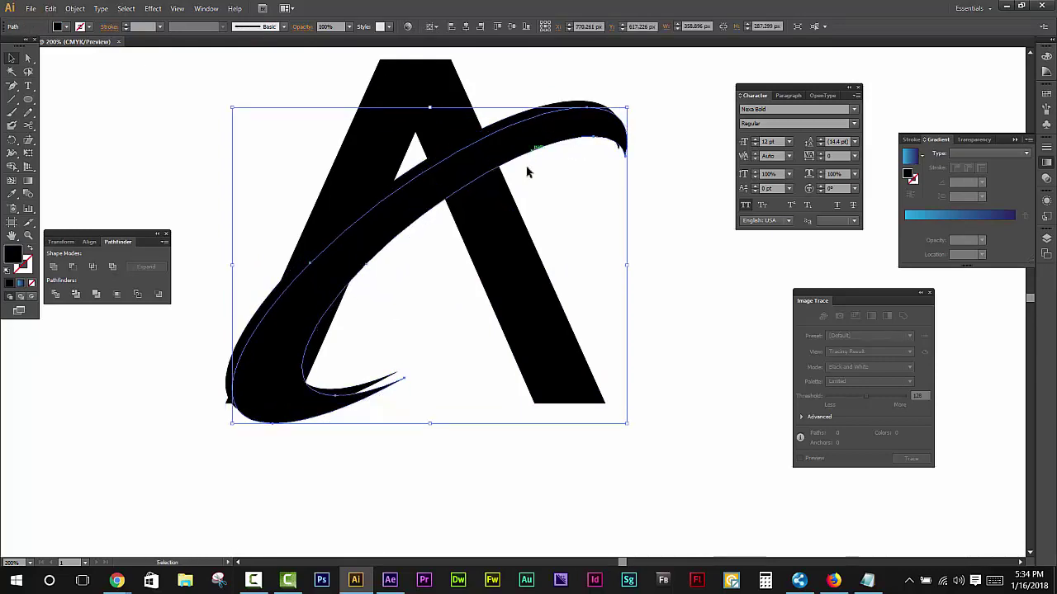
- Cut the crescent out of the A, then delete the thin sliver and extra tip anchor
left_click(496, 214, "shift")
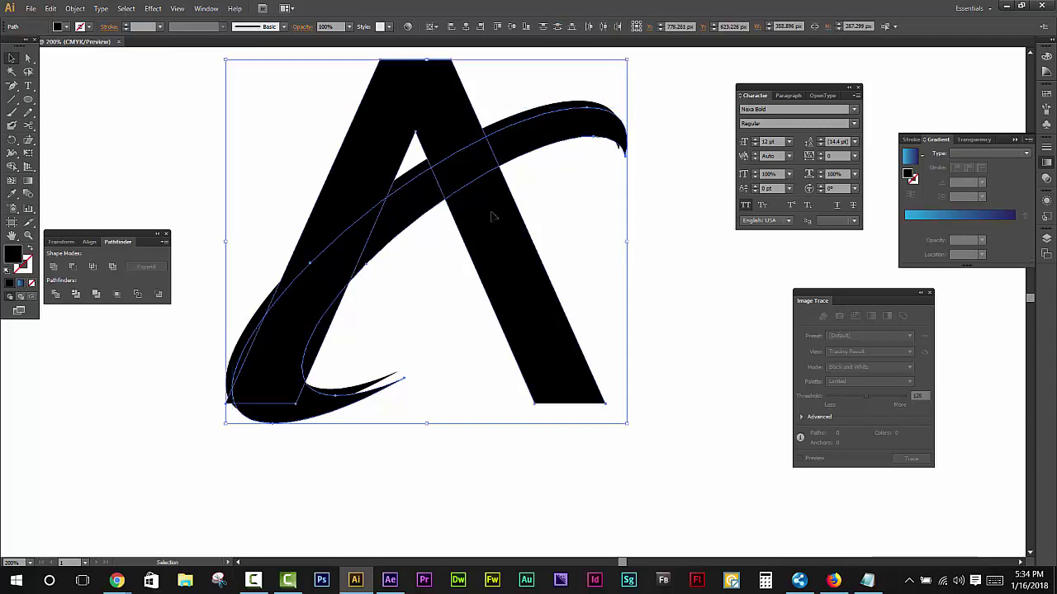
left_click(73, 269)
left_click(203, 207)
key("a")
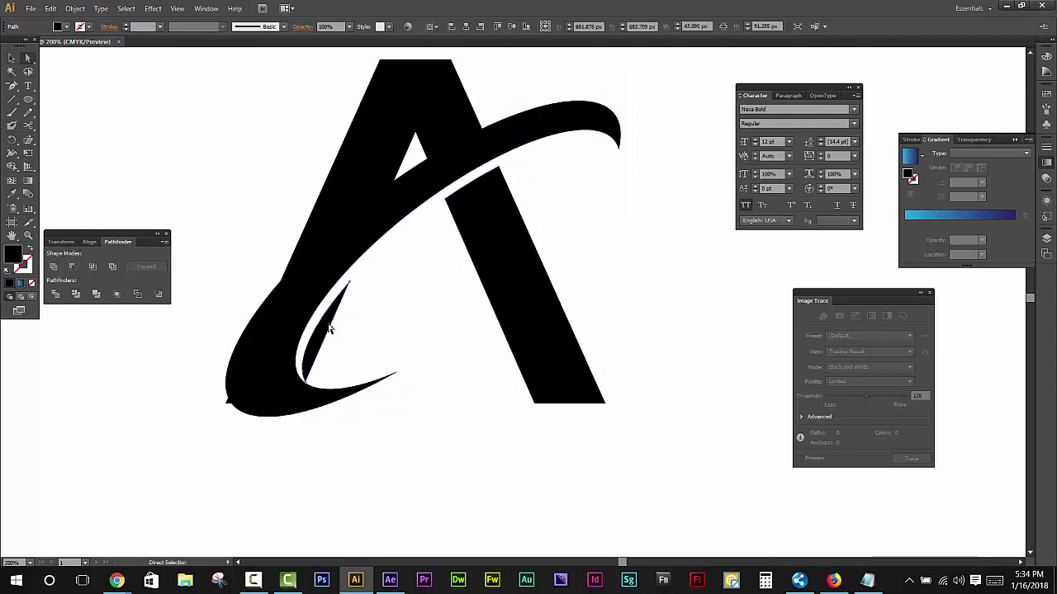
key("Delete")
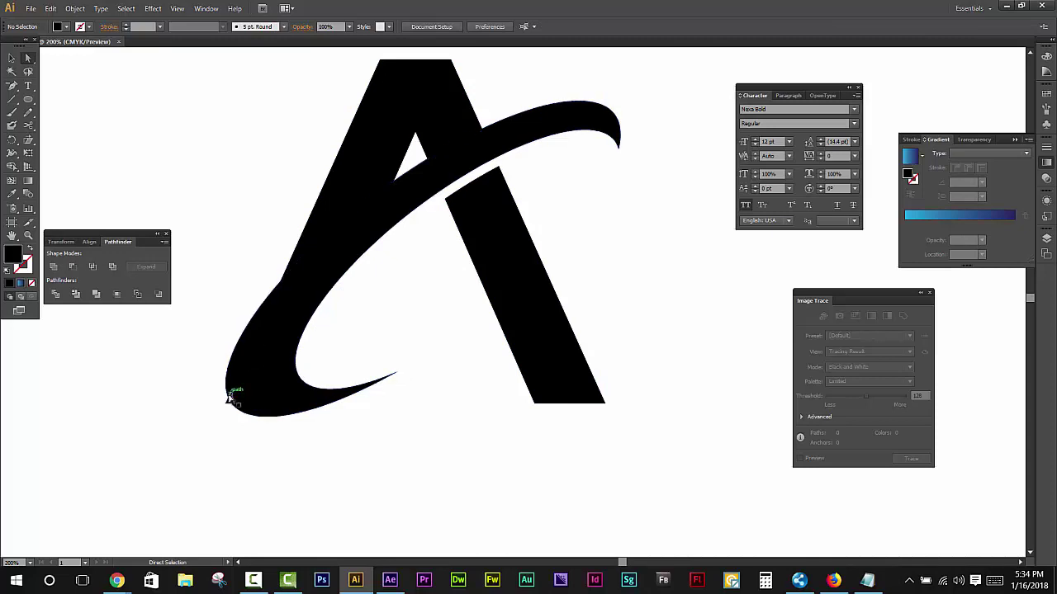
left_click(228, 402)
key("Delete")
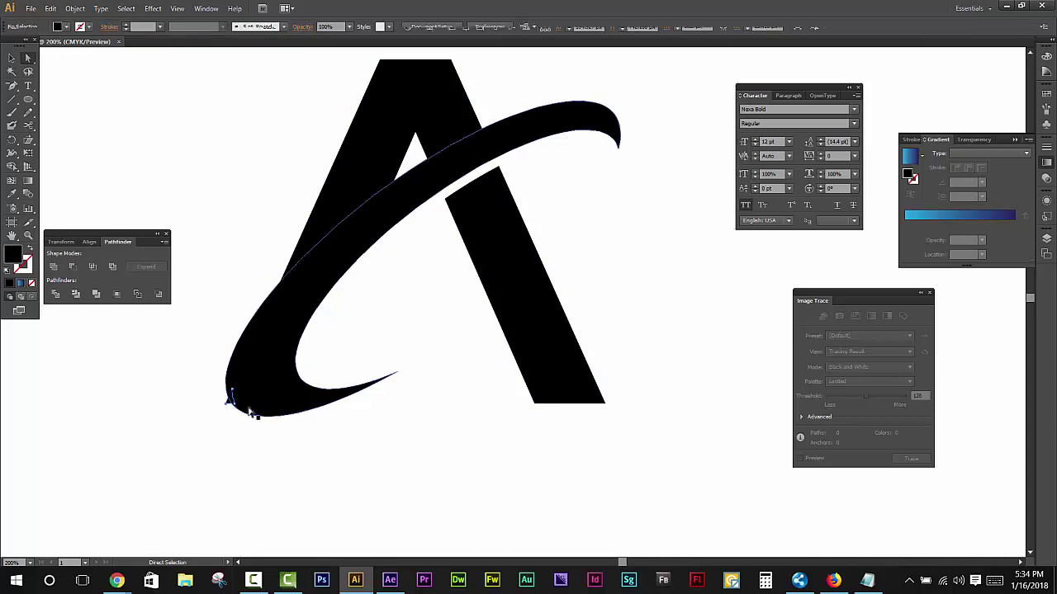
left_click(336, 392)
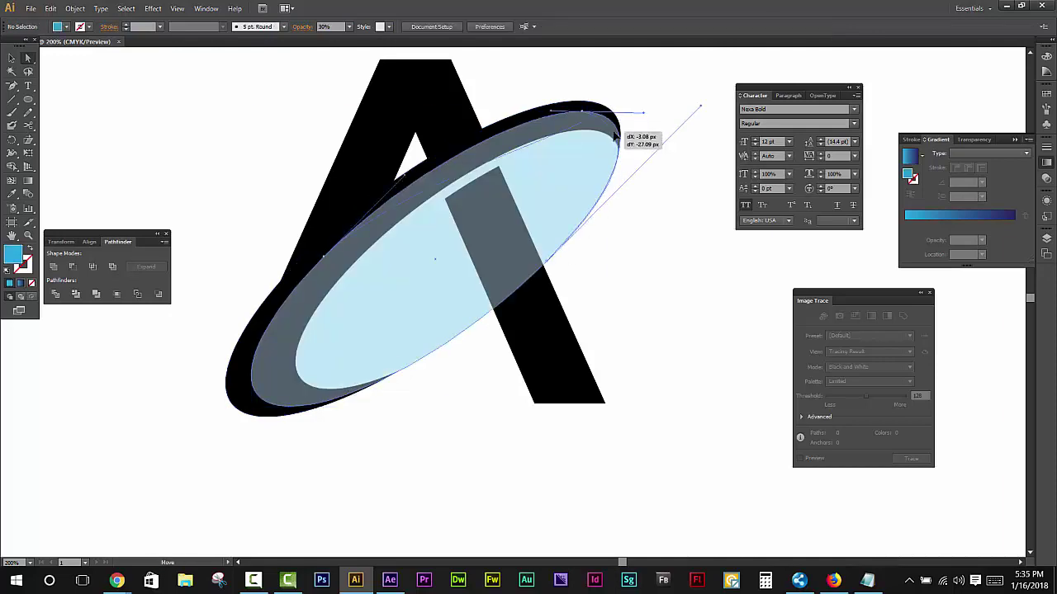
- Ungroup the divided ellipse pieces and delete the light-blue inner piece
mouse_move(651, 190)
left_mouse_down()
mouse_move(613, 144)
mouse_move(599, 103)
left_mouse_up()
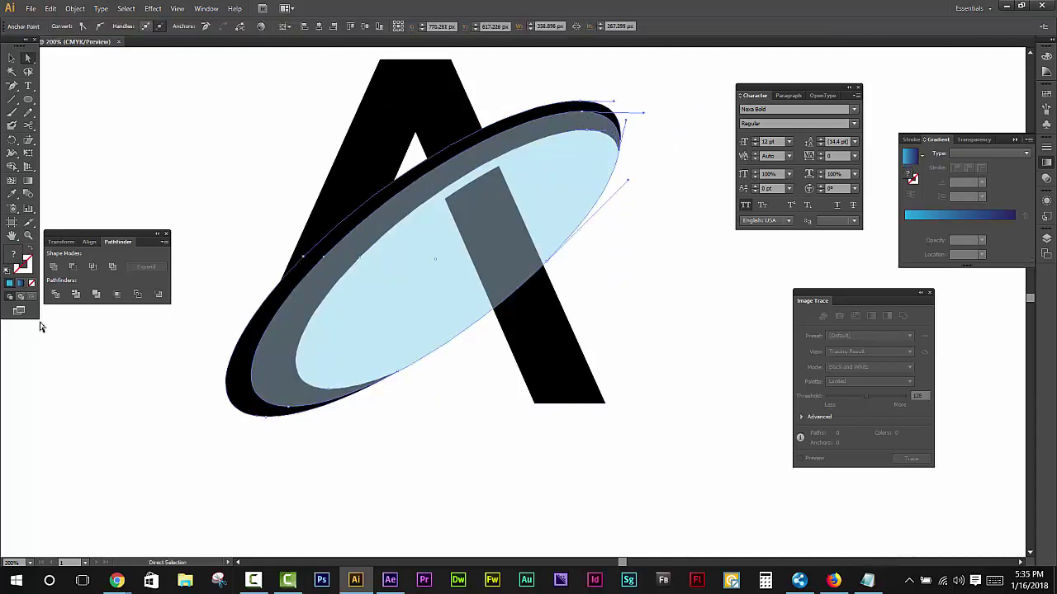
left_click(57, 299)
right_click(565, 202)
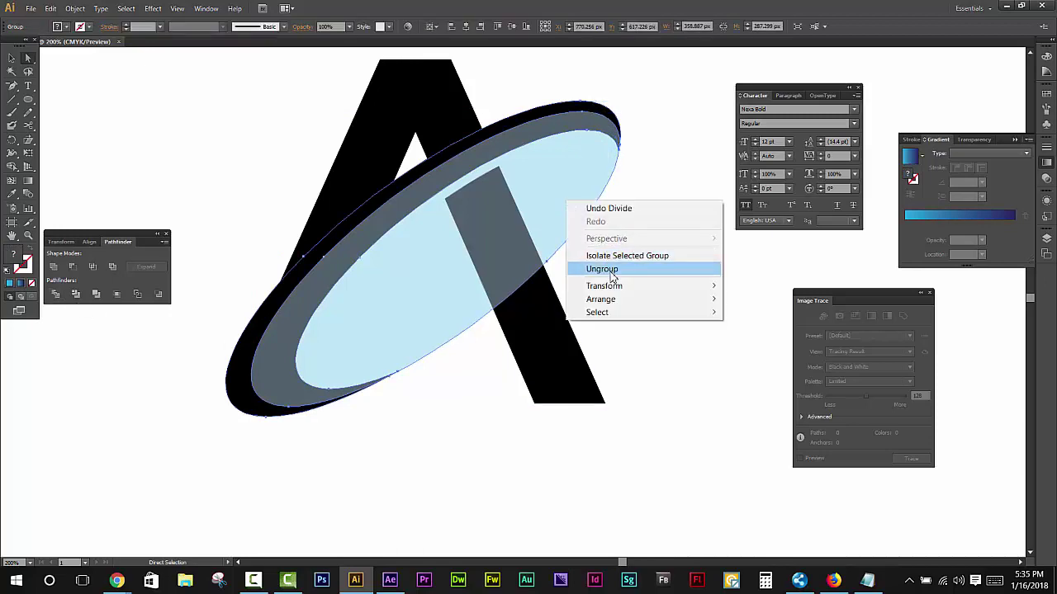
left_click(610, 271)
left_click(585, 208)
left_click_drag(585, 212, 618, 318)
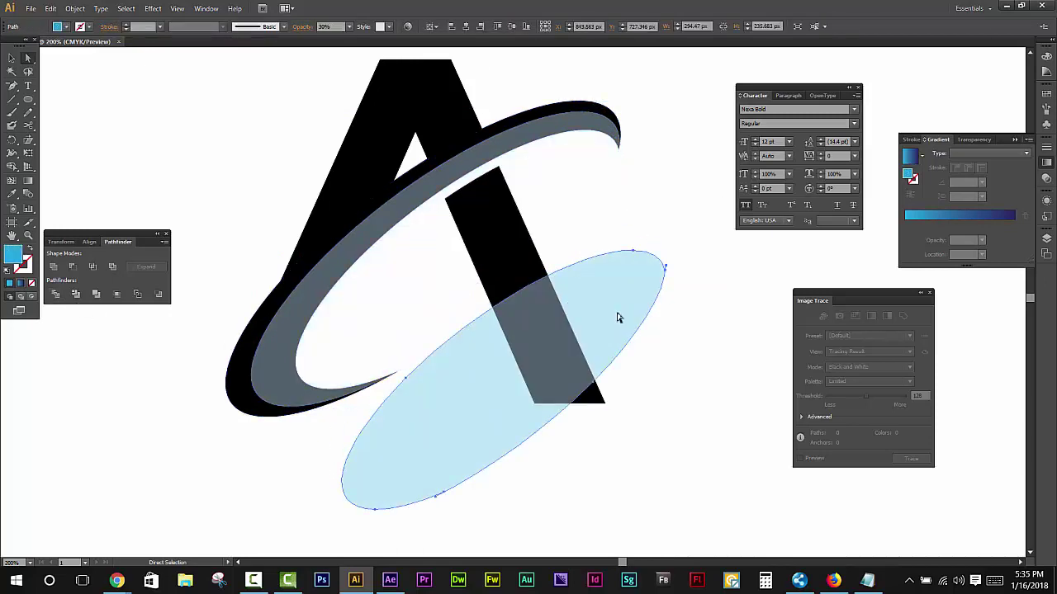
key("Delete")
- Zoom out to 100% and select all of the logo's paths
scroll(627, 305, "up", 1)
scroll(620, 260, "down", 1)
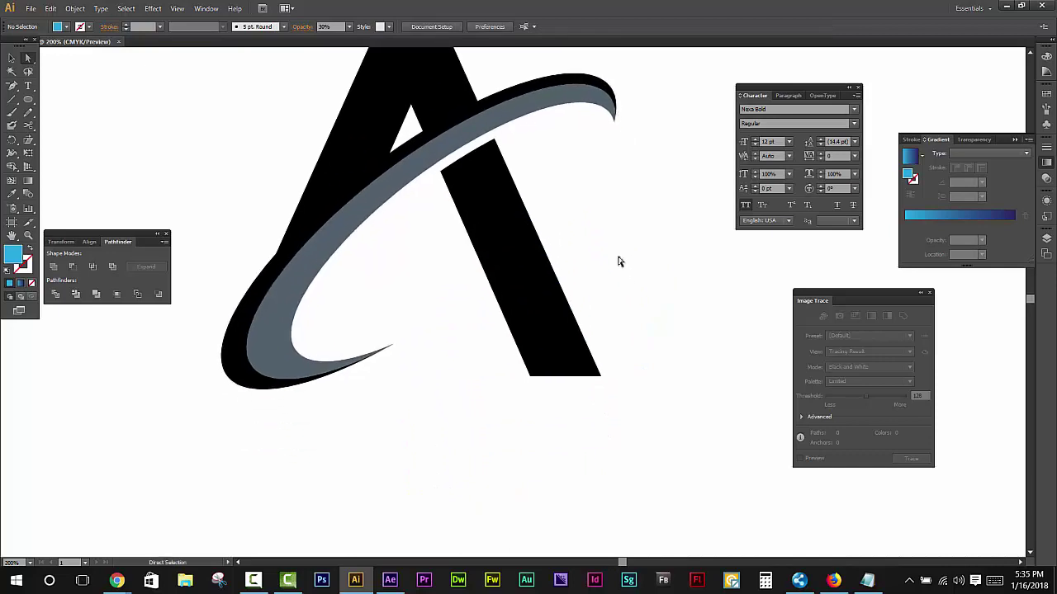
key("ctrl+1")
left_click_drag(652, 366, 399, 153)
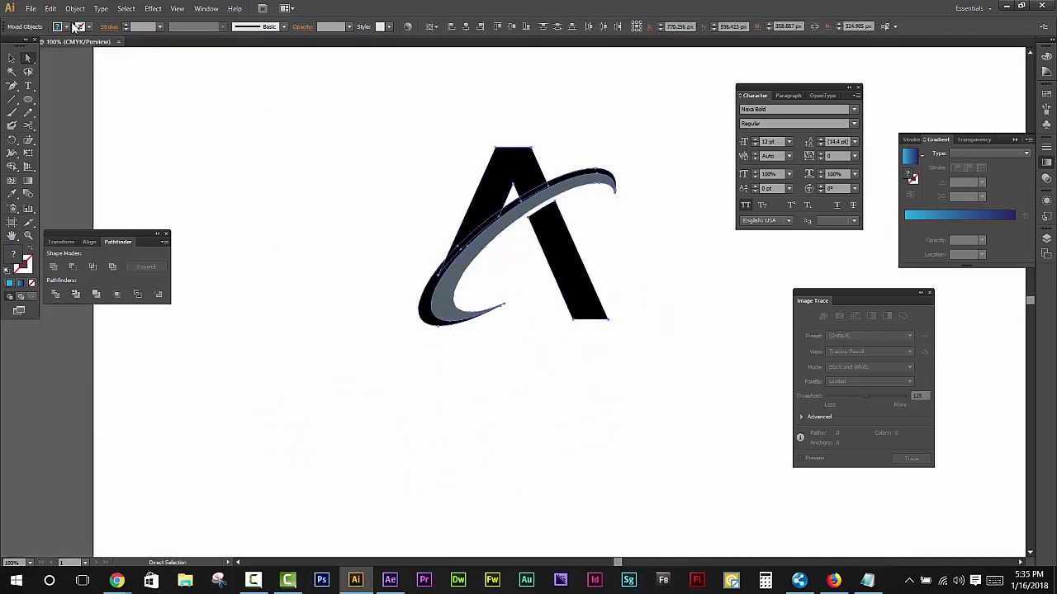
- Load the Basic RGB swatch library from Default Swatches
left_click(184, 118)
left_click(66, 26)
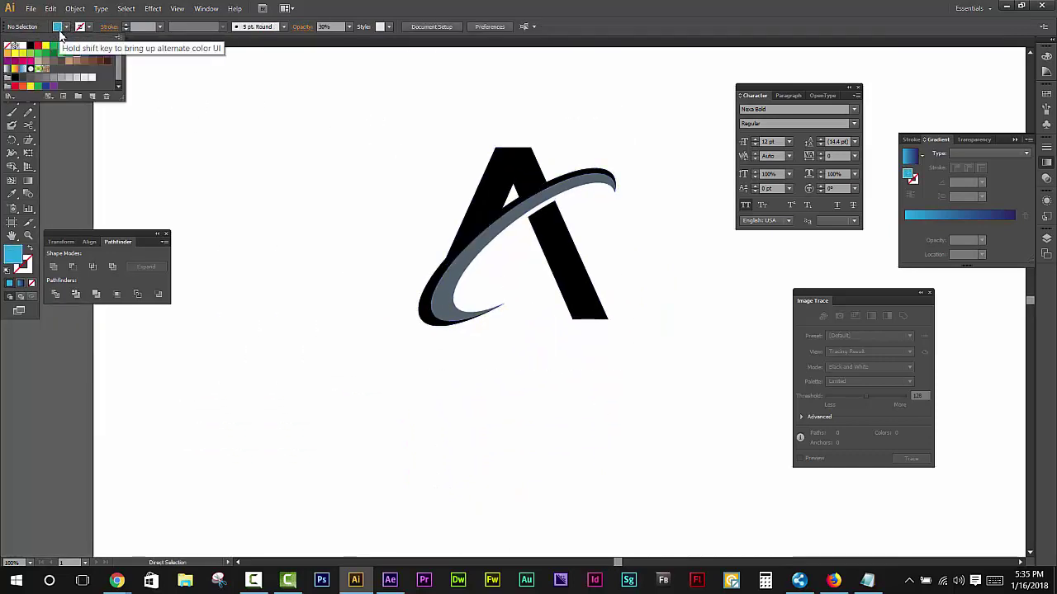
left_click(10, 97)
mouse_move(60, 154)
left_click(157, 193)
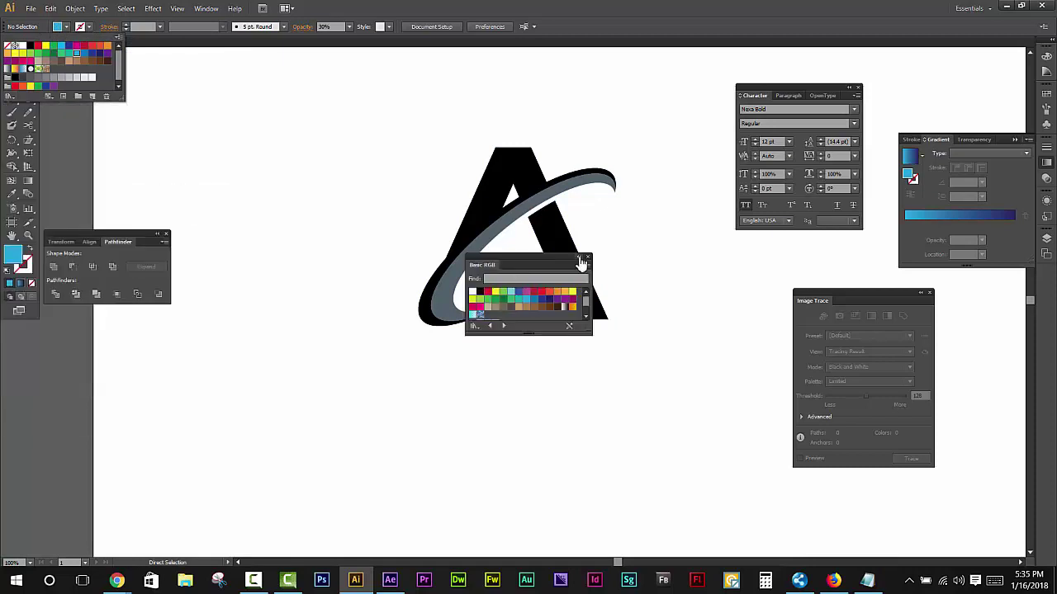
left_click(534, 263)
left_click_drag(558, 260, 733, 274)
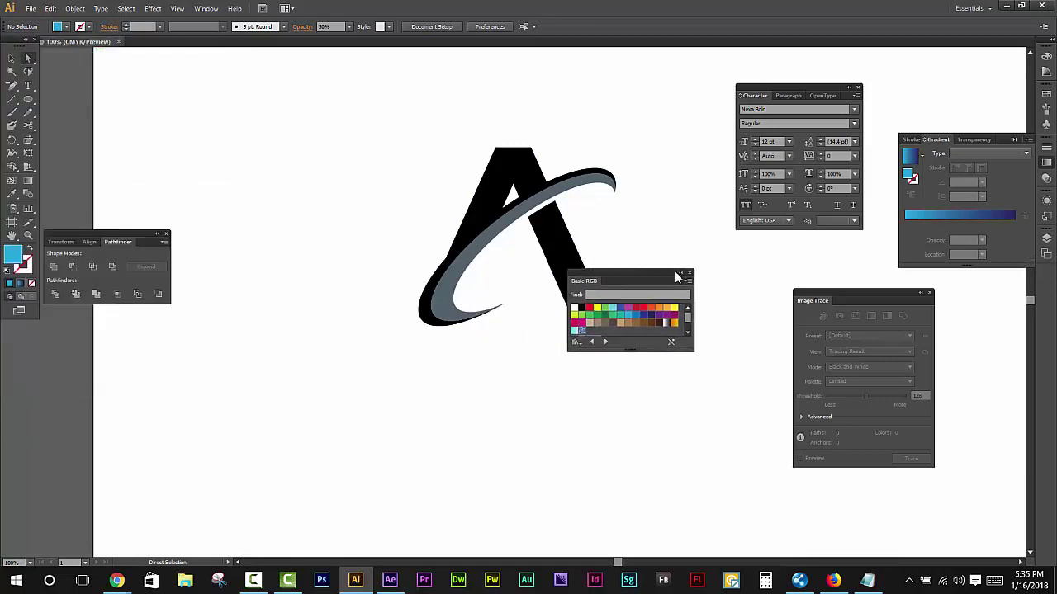
- Fill the logo light blue, then colour both swoosh pieces and the right leg darker blue
left_click_drag(360, 137, 631, 342)
left_click(704, 317)
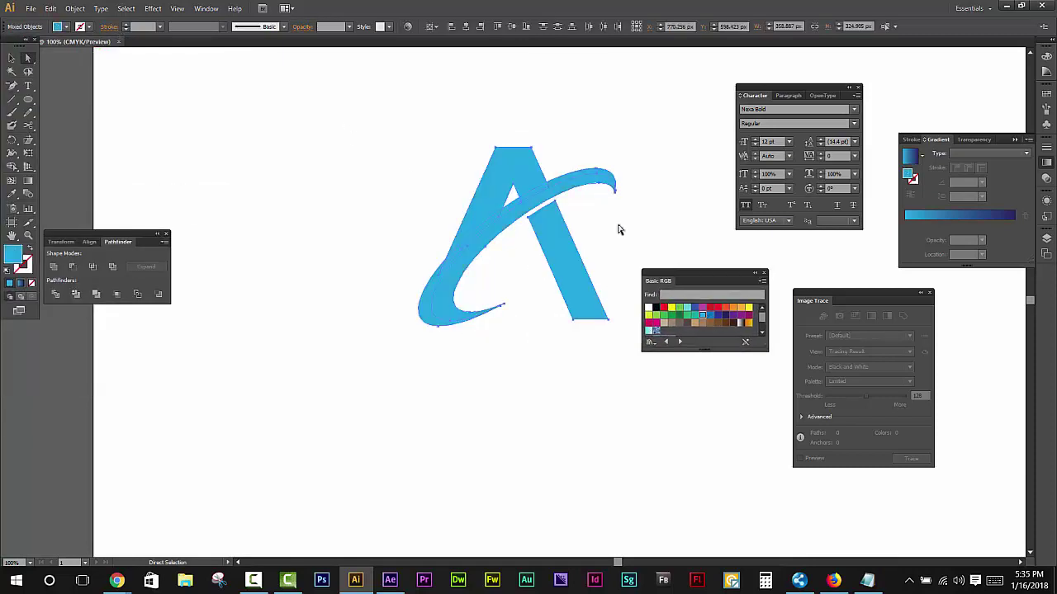
scroll(561, 216, "up", 2)
left_click(472, 216)
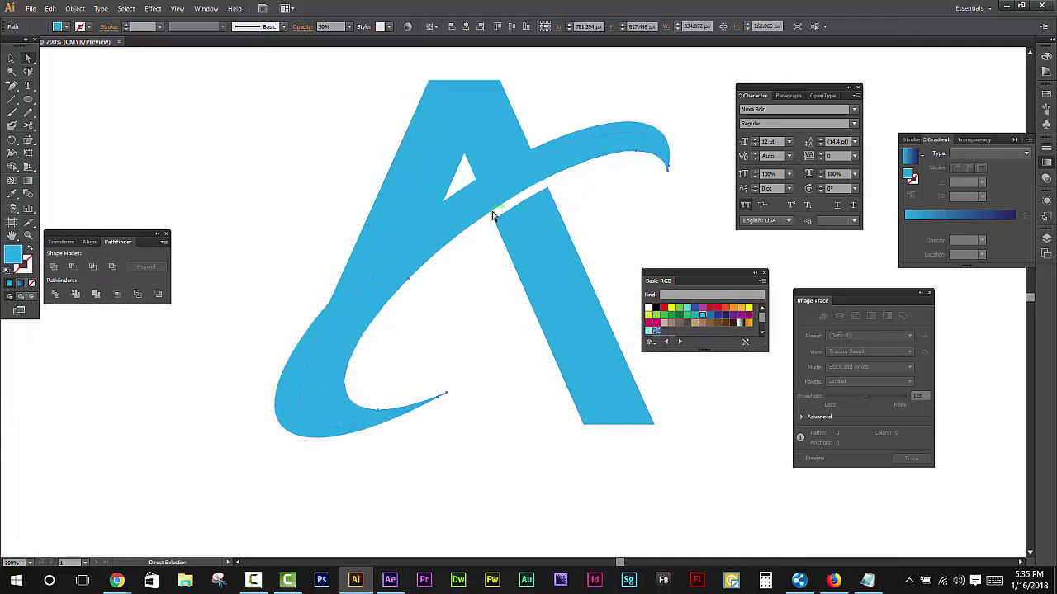
left_click(711, 316)
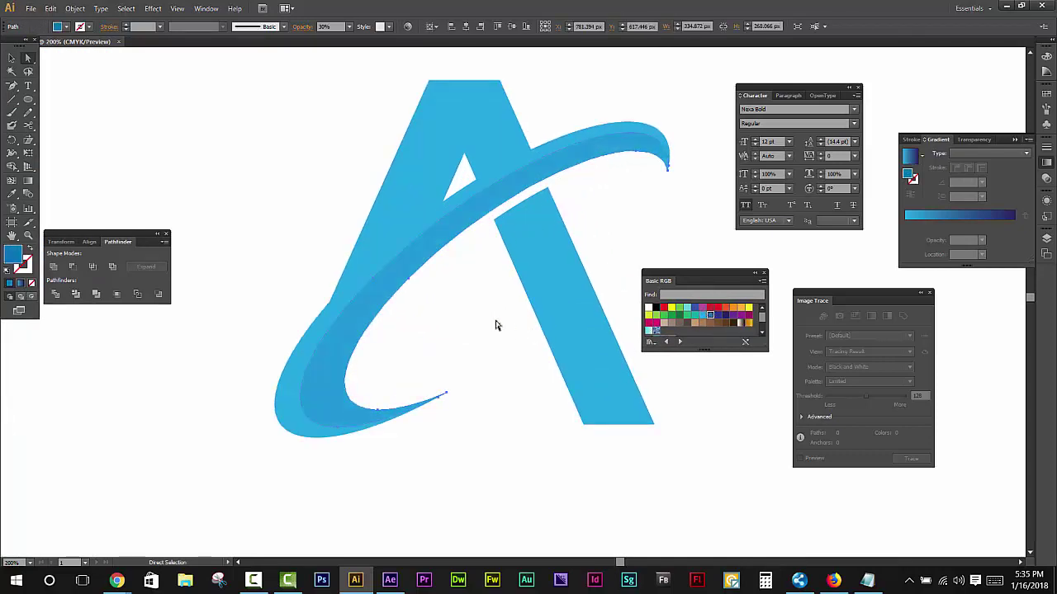
left_click(454, 196)
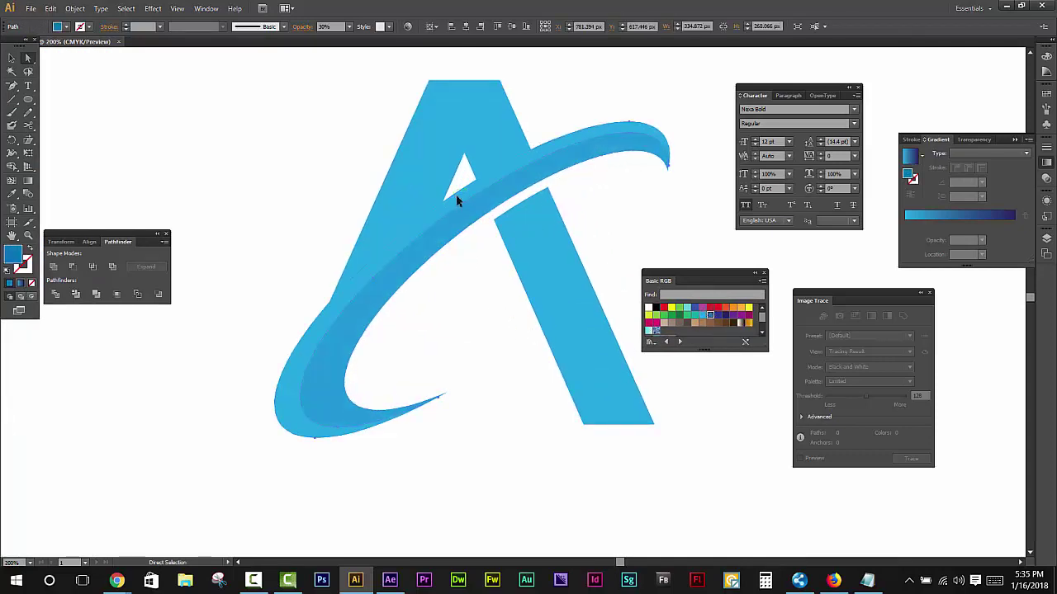
left_click(711, 317)
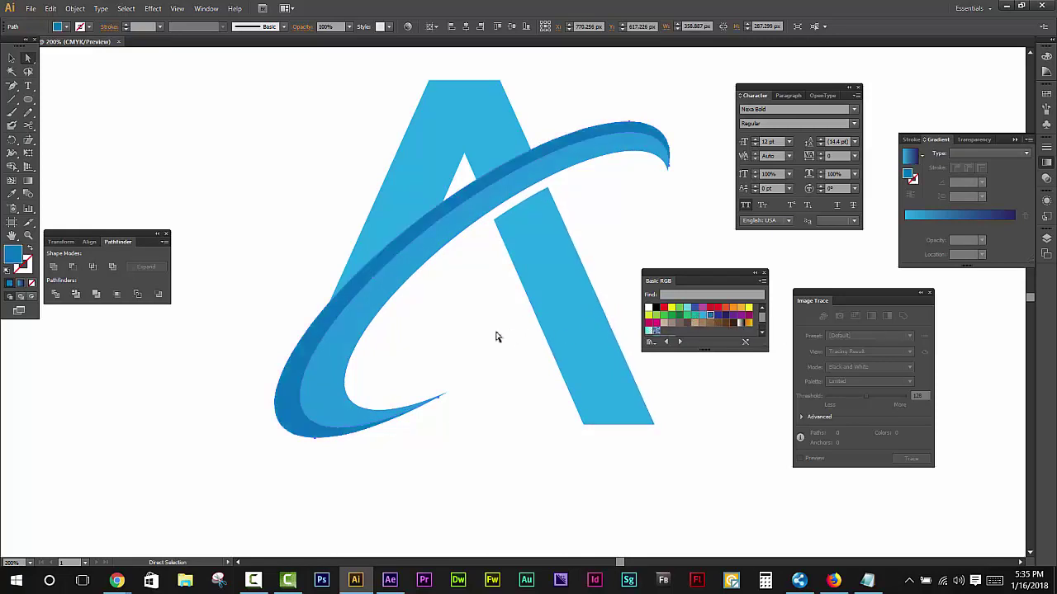
left_click(540, 220)
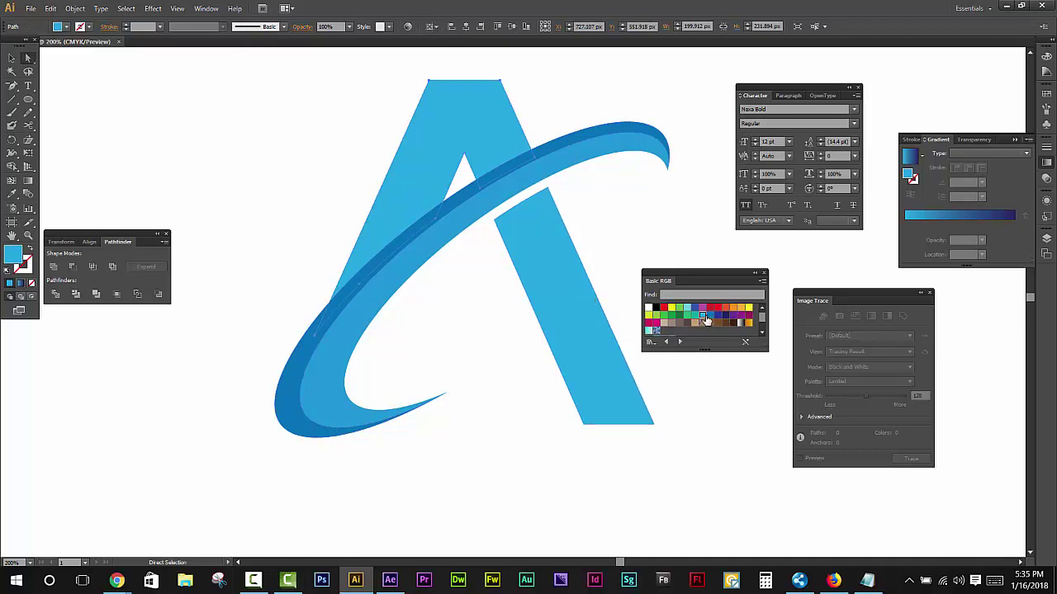
left_click(584, 323)
left_click(711, 316)
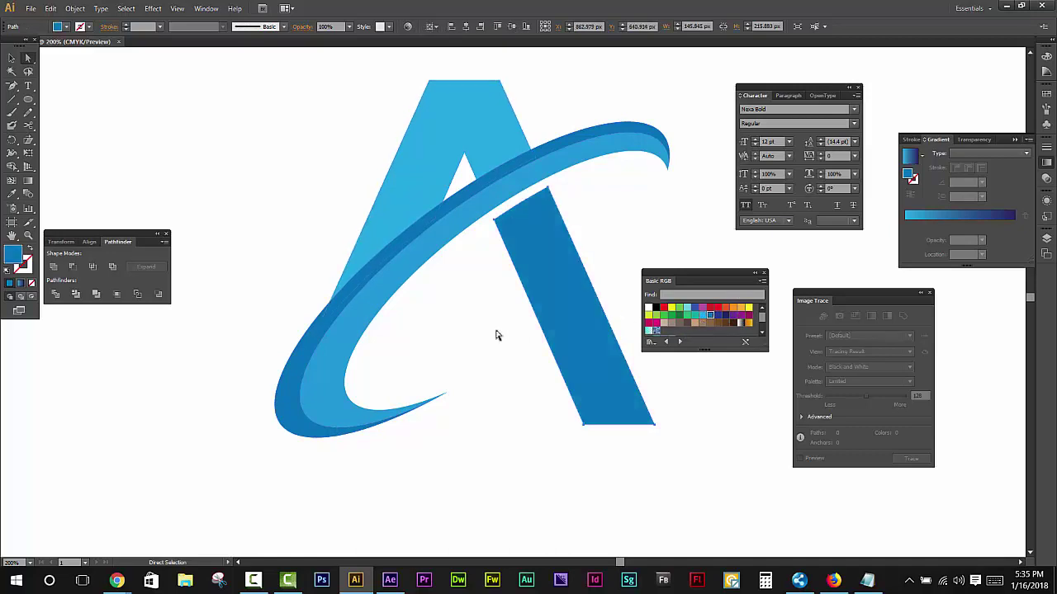
left_click(493, 358)
scroll(477, 348, "down", 3)
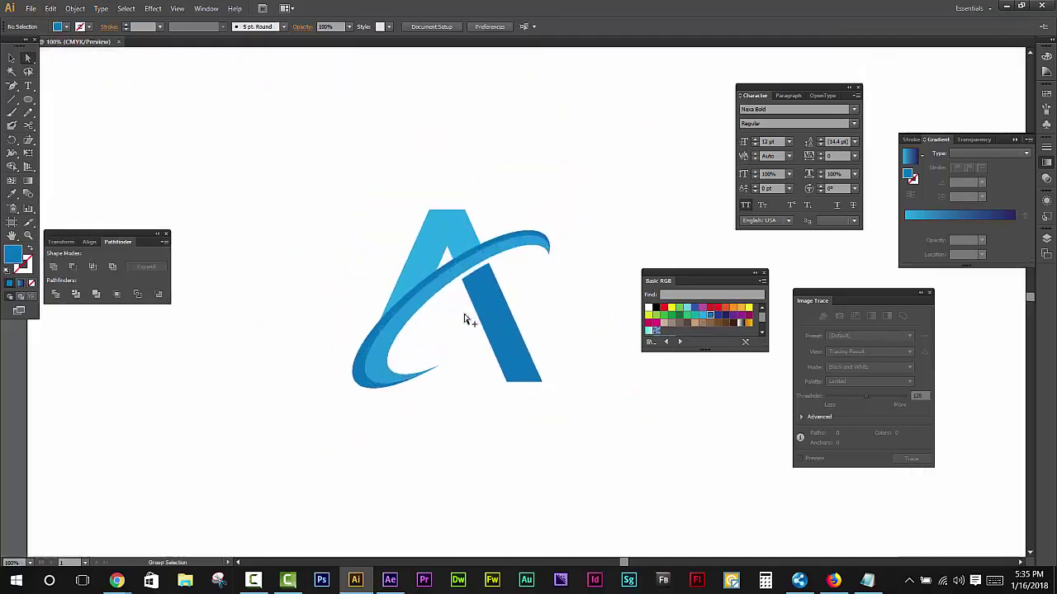
- Apply a white-to-black linear gradient to the inner swoosh at 100% opacity
scroll(465, 311, "up", 3)
left_click_drag(424, 429, 440, 412)
left_click(338, 346)
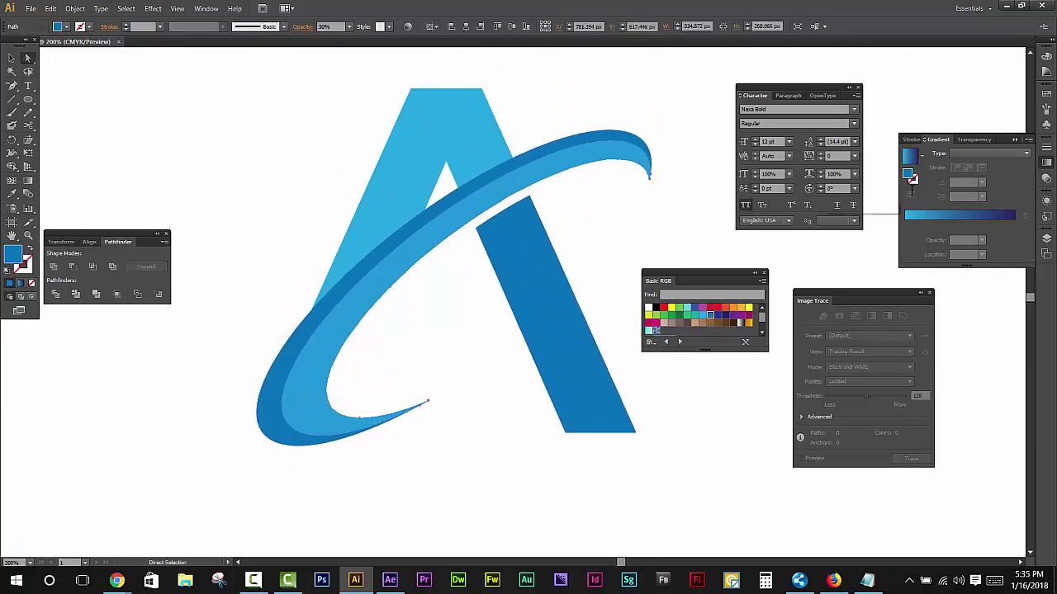
left_click(921, 155)
left_click(875, 179)
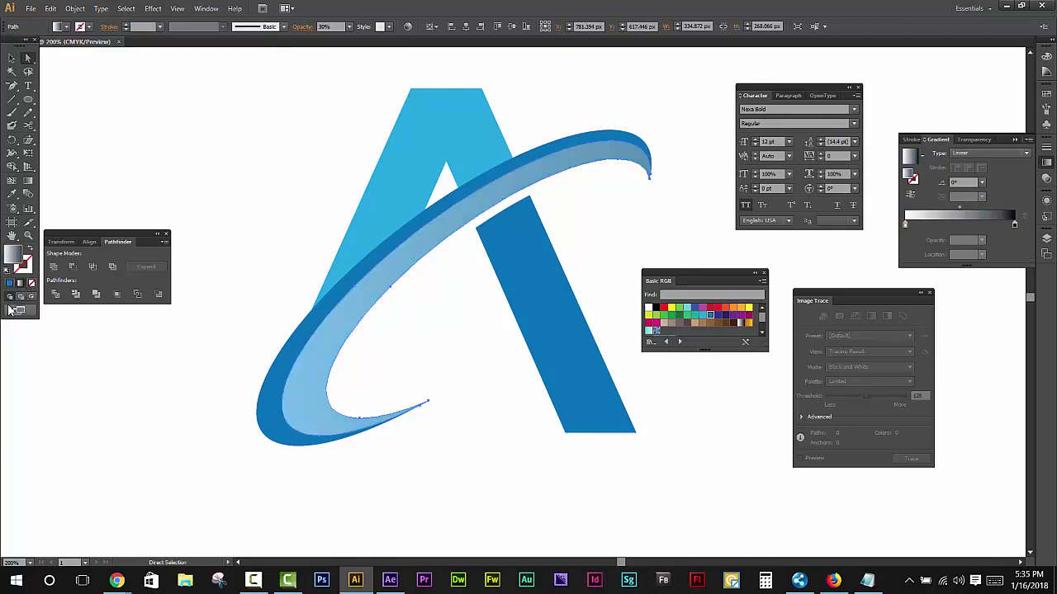
left_click(348, 27)
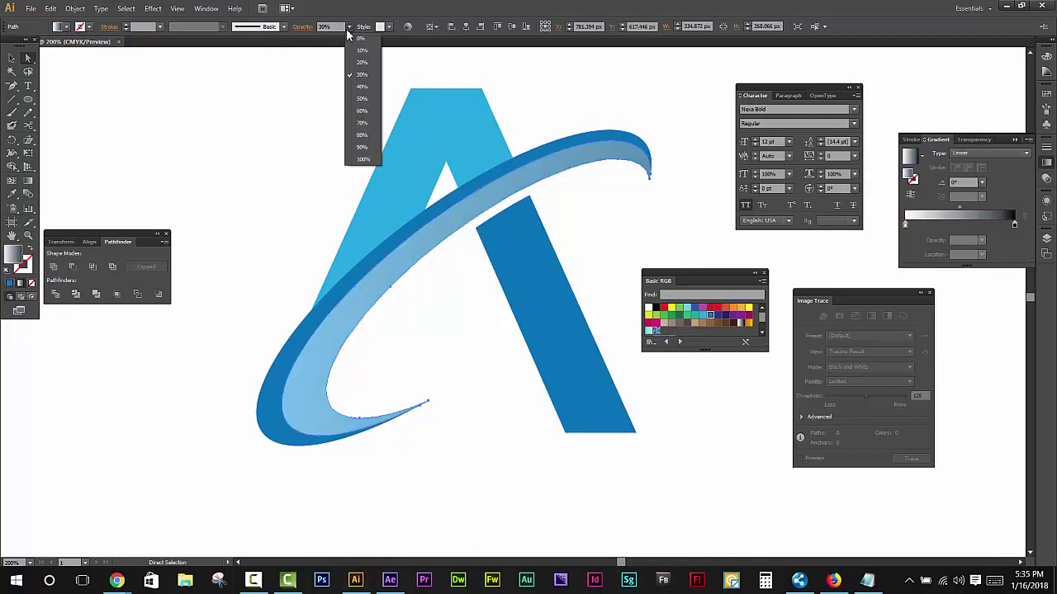
left_click(356, 168)
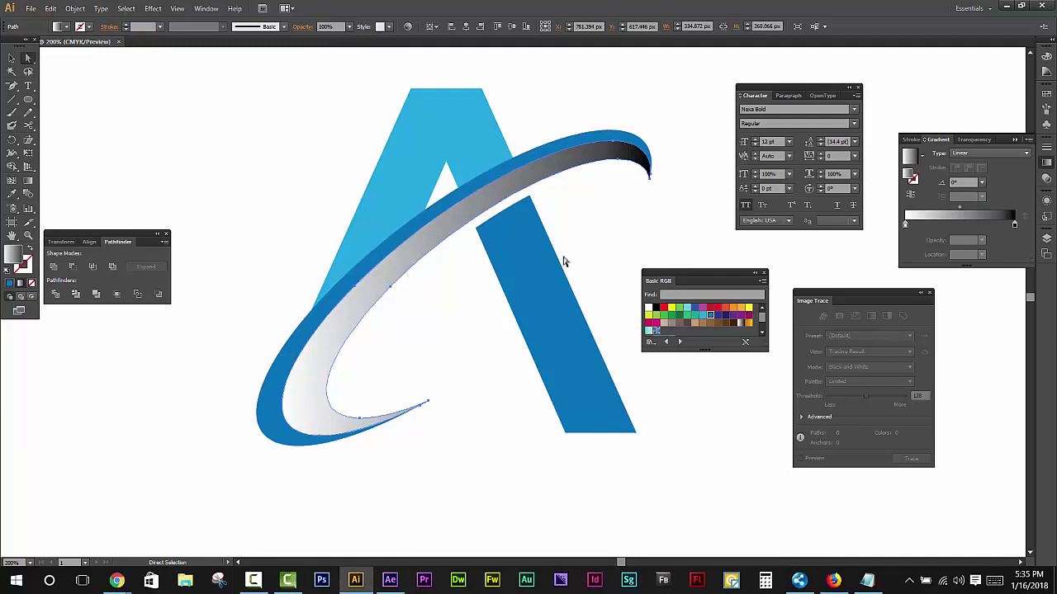
- Set the swoosh gradient's left stop to dark purple and right stop to crimson
double_click(906, 224)
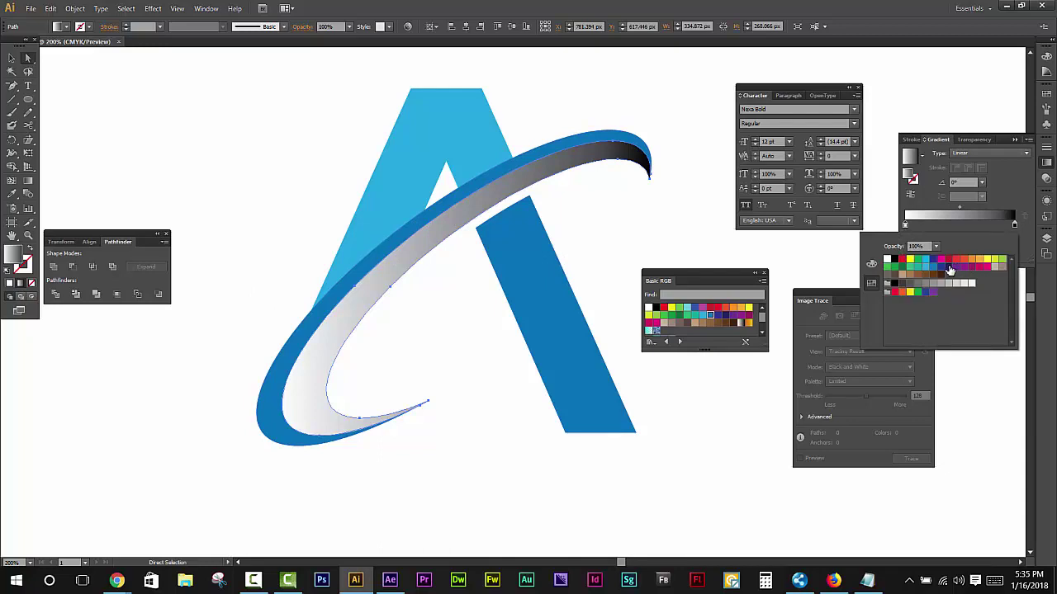
left_click(949, 267)
left_click(1016, 227)
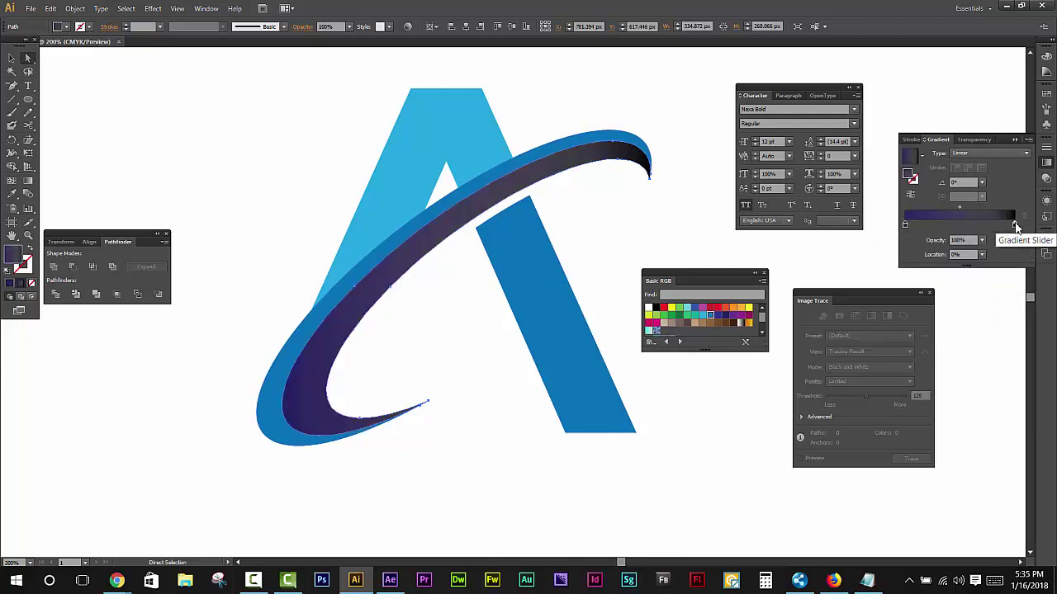
double_click(1016, 226)
left_click(952, 261)
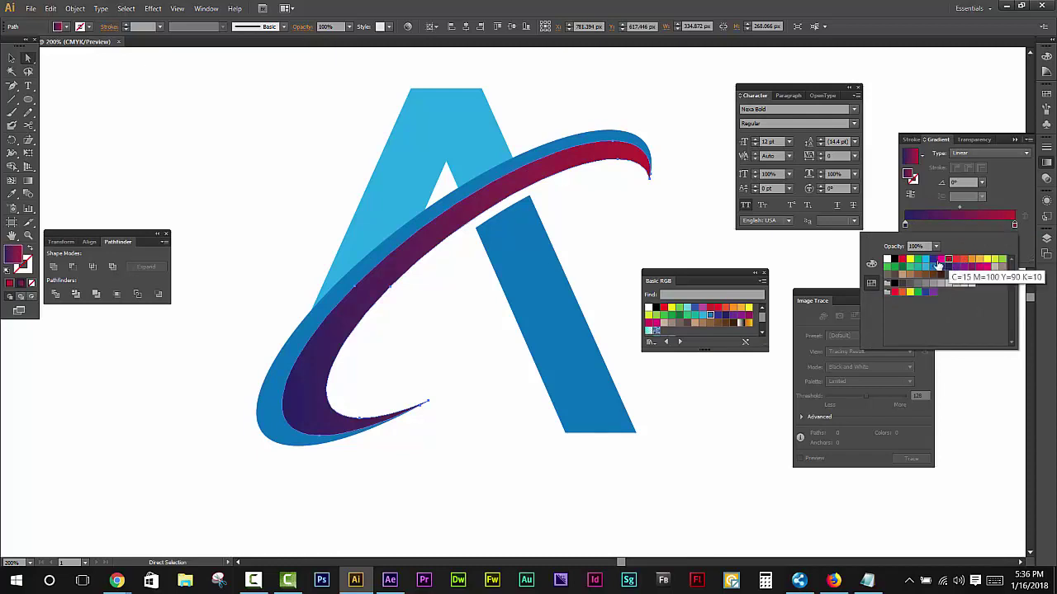
- Copy the inner swoosh's gradient onto the outer swoosh and reverse its direction
left_click(513, 169)
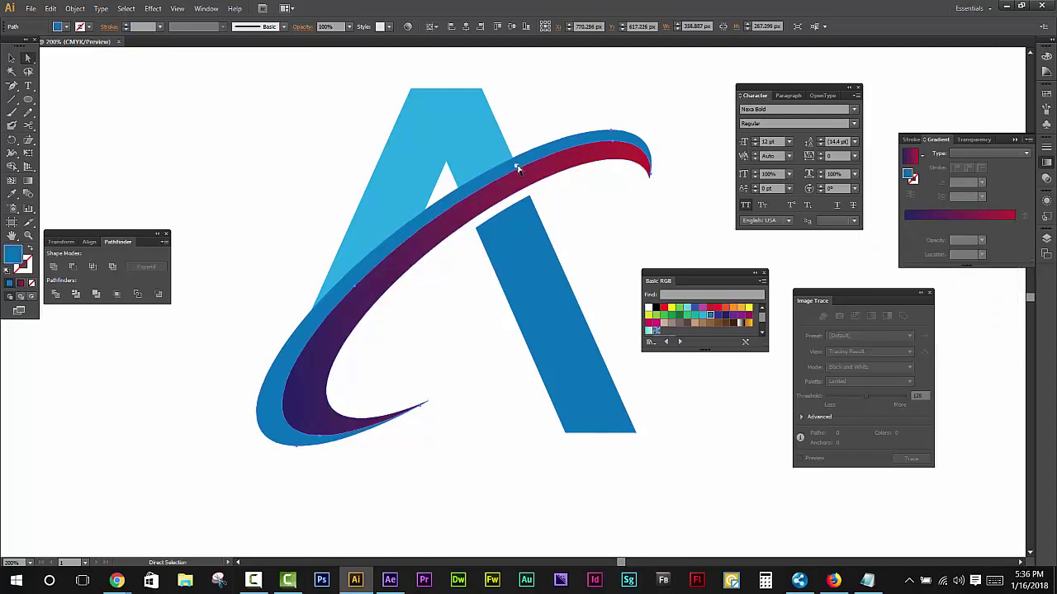
key("i")
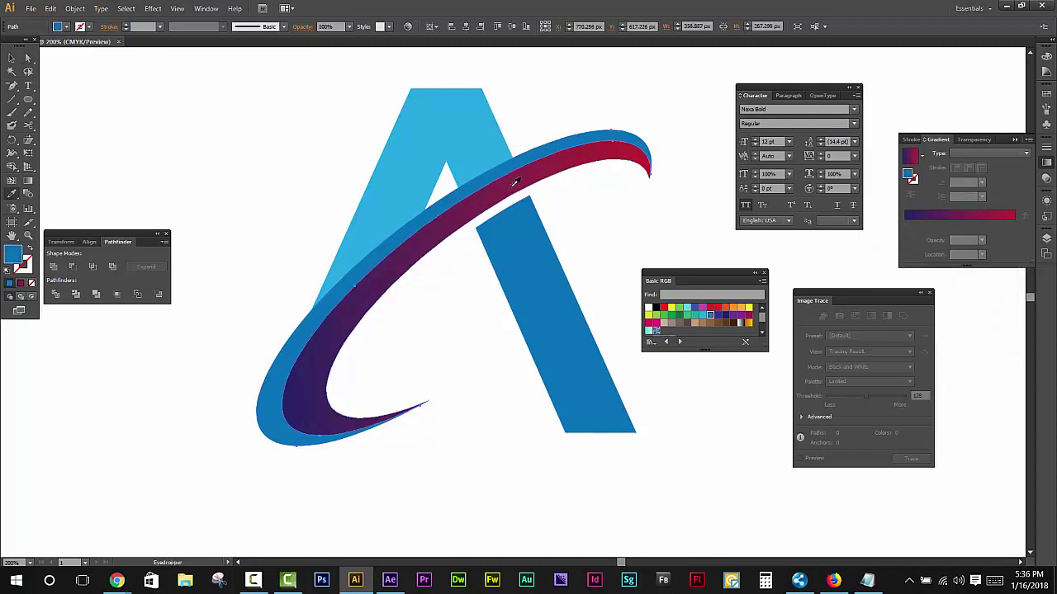
left_click(514, 185)
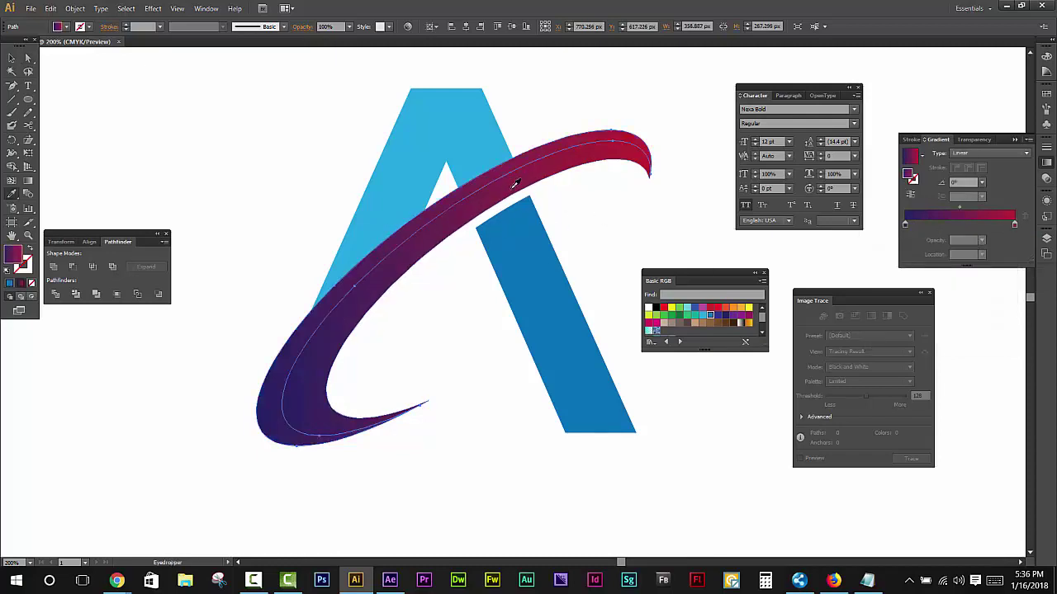
left_click(910, 195)
- Give the A shape and its right leg the swoosh's purple-crimson gradient with the Eyedropper
key("a")
left_click(485, 143)
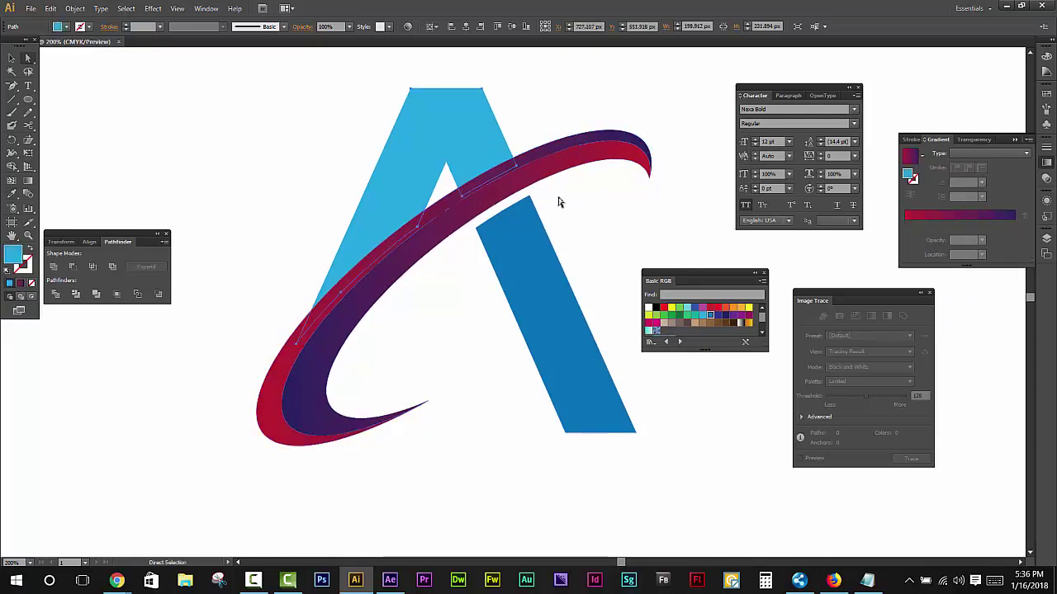
key("i")
left_click(557, 170)
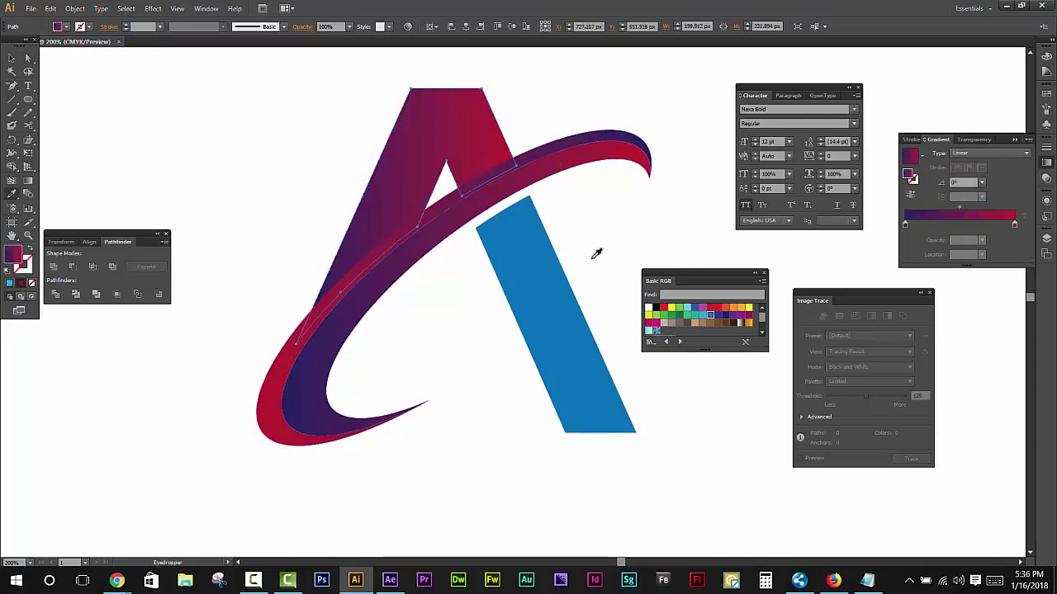
key("a")
left_click(545, 287)
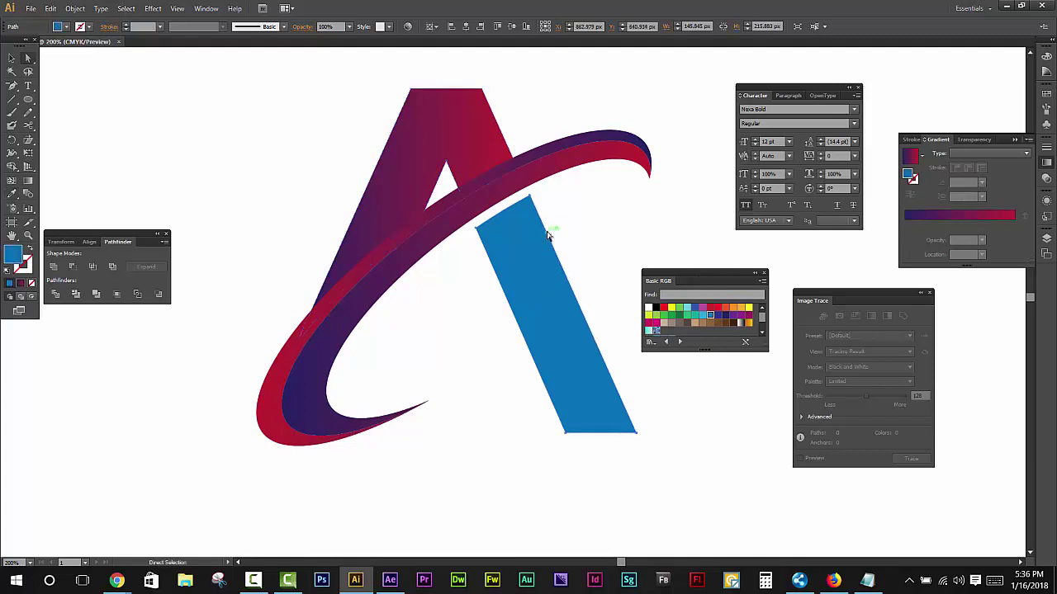
key("i")
left_click(562, 142)
- Draw a line down the length of the right leg and select it with the leg
key("ctrl+shift+a")
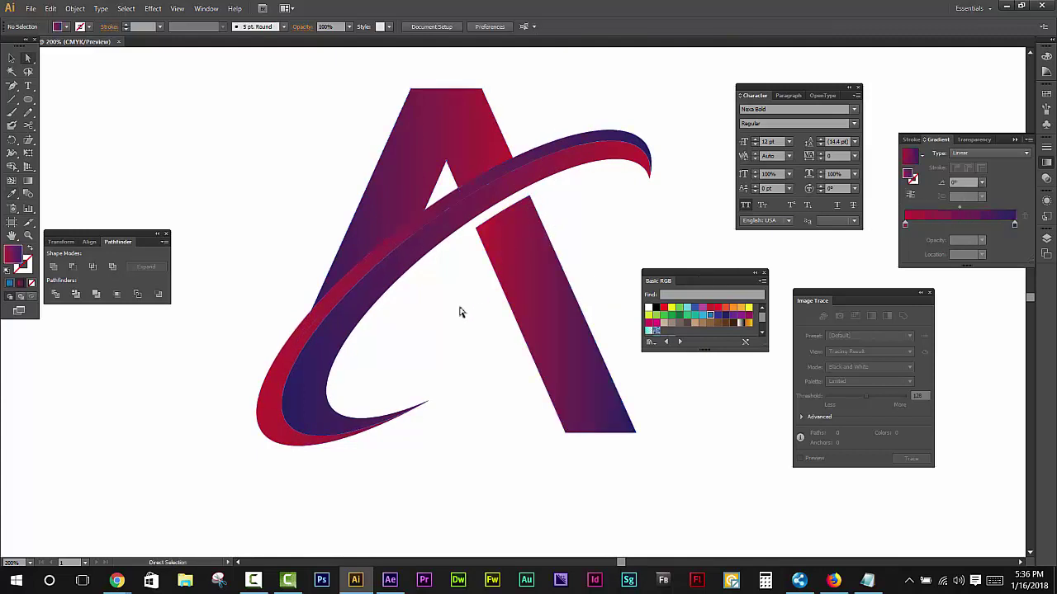
scroll(538, 306, "down", 2)
scroll(554, 278, "up", 2)
left_click_drag(553, 278, 537, 231)
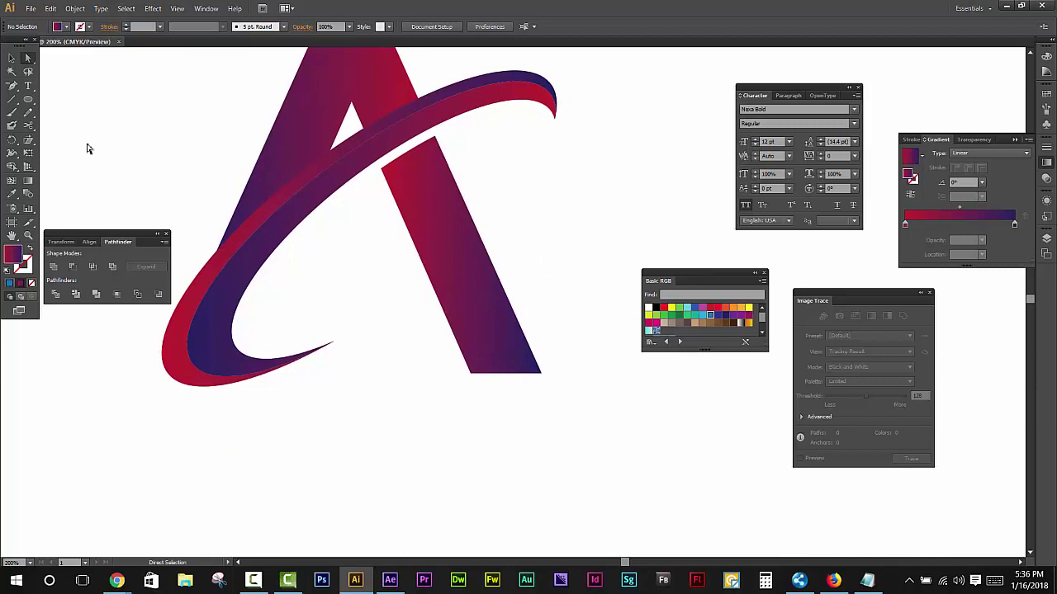
left_click(12, 100)
mouse_move(393, 124)
left_mouse_down()
mouse_move(582, 528)
mouse_move(570, 508)
left_mouse_up()
key("a")
left_click_drag(560, 408, 453, 329)
- Divide the right leg along the line, ungroup, and reverse the right half's gradient
left_click(62, 299)
right_click(483, 279)
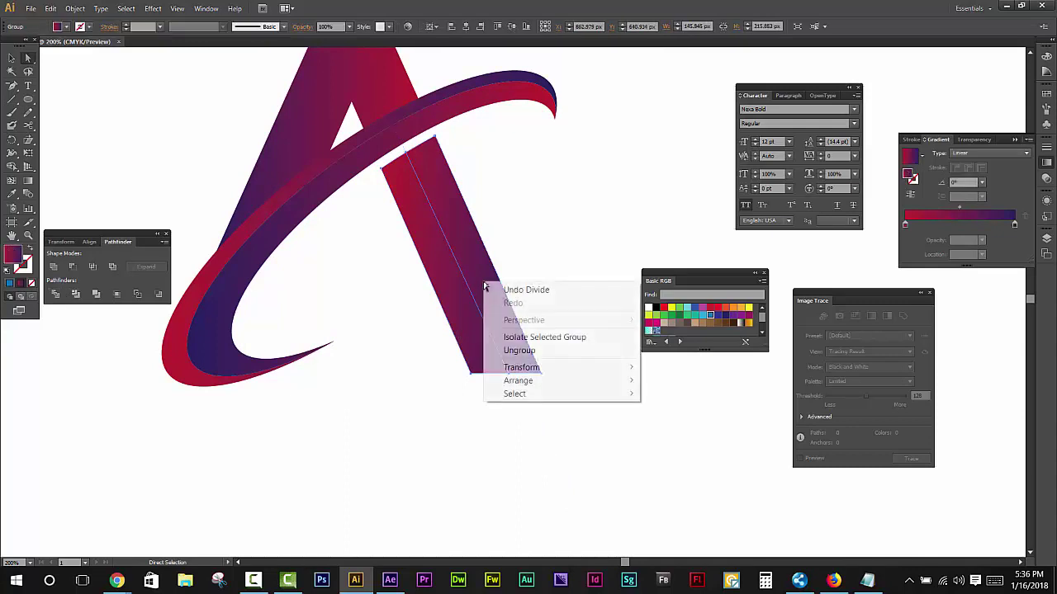
left_click(531, 350)
left_click(569, 278)
left_click(451, 259)
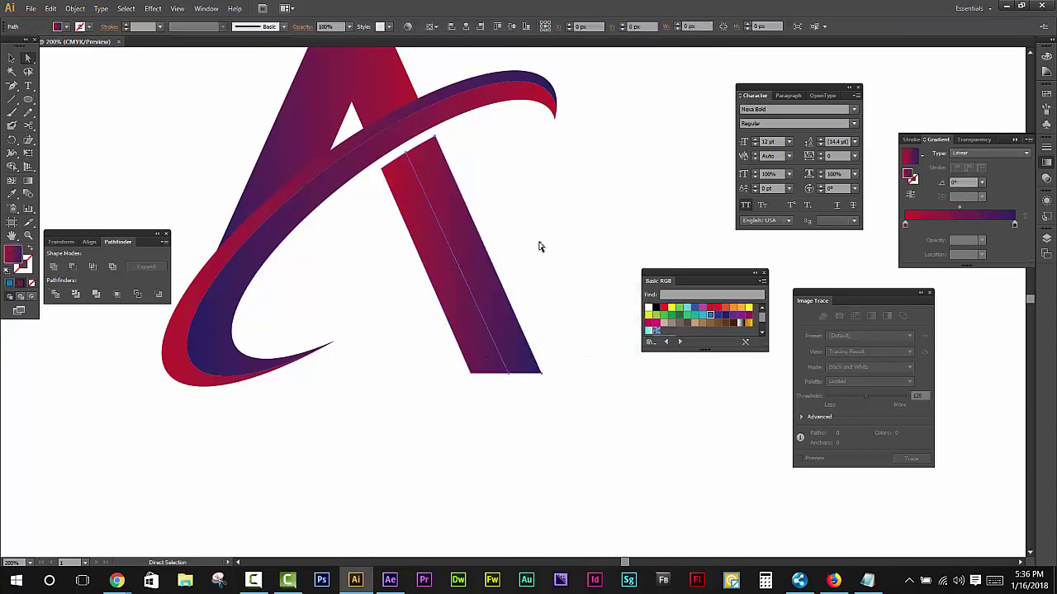
left_click(910, 194)
left_click(587, 247)
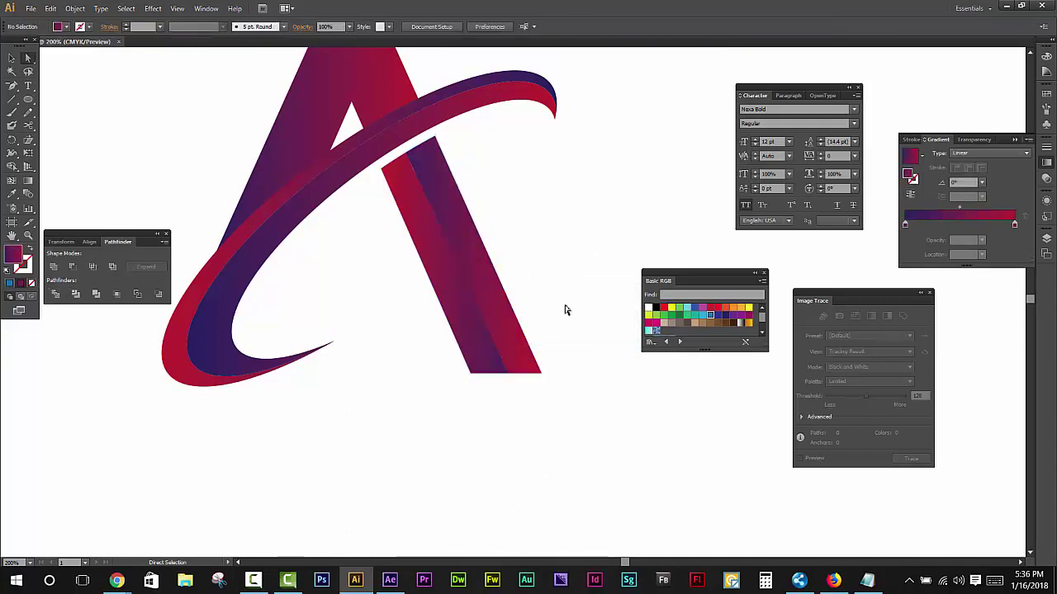
scroll(578, 307, "up", 2)
scroll(511, 304, "up", 2)
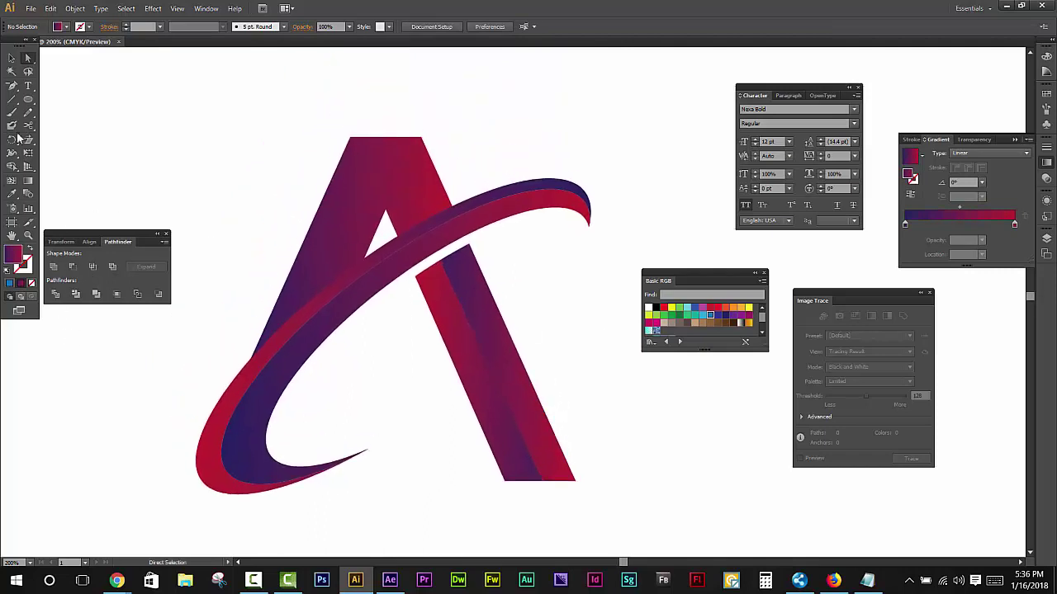
- Draw cutting lines across the A's left leg and divide it with Pathfinder
left_click(12, 100)
left_click_drag(291, 324, 355, 206)
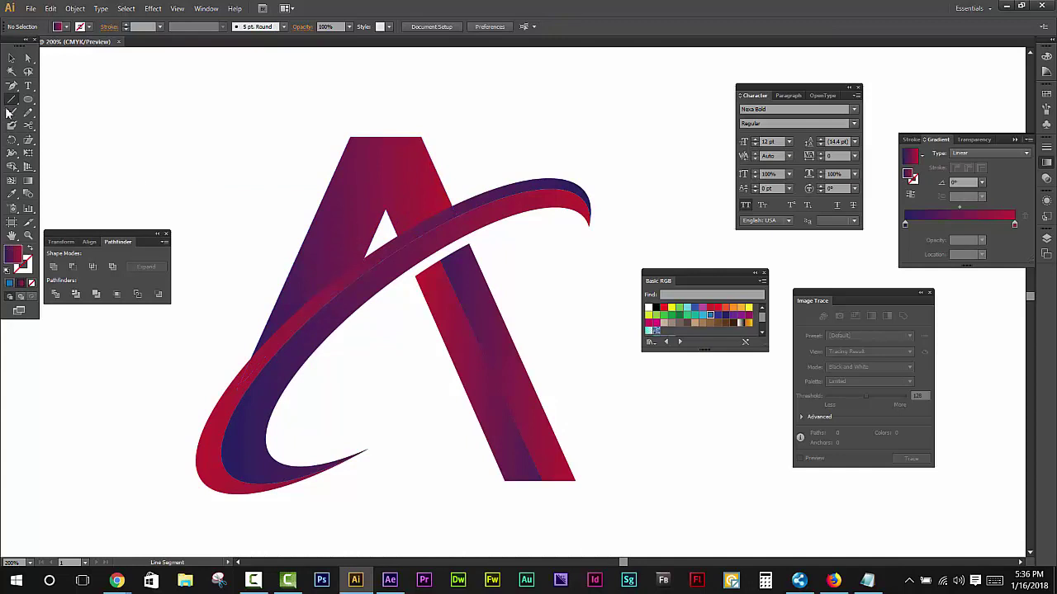
mouse_move(287, 349)
left_mouse_down()
mouse_move(386, 126)
mouse_move(446, 266)
left_mouse_up()
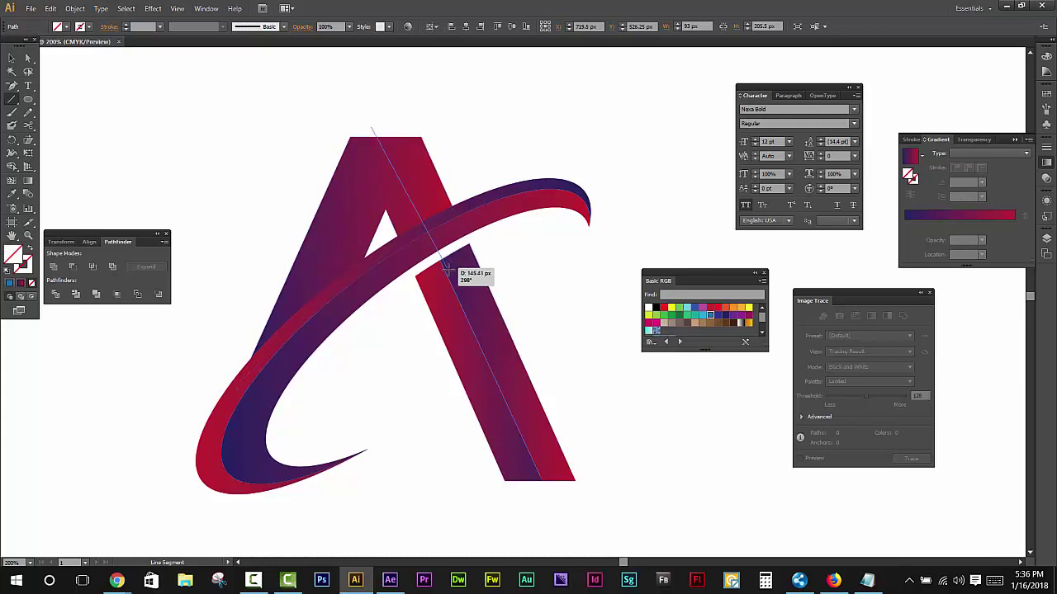
key("a")
key("ctrl+a")
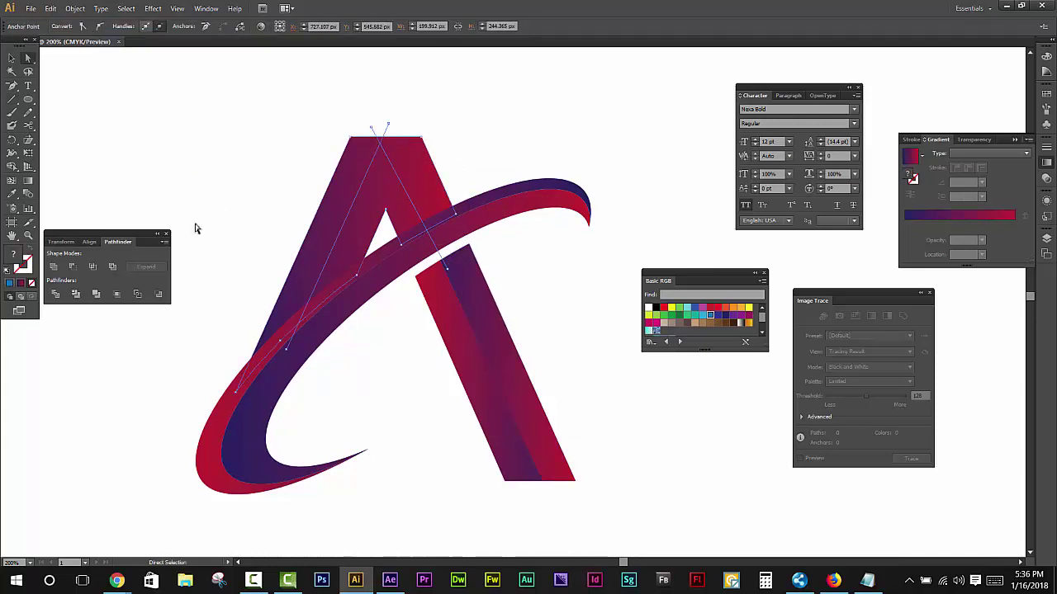
left_click(58, 295)
- Fill the left leg's inner triangular piece with the gradient and reverse it
left_click(358, 229)
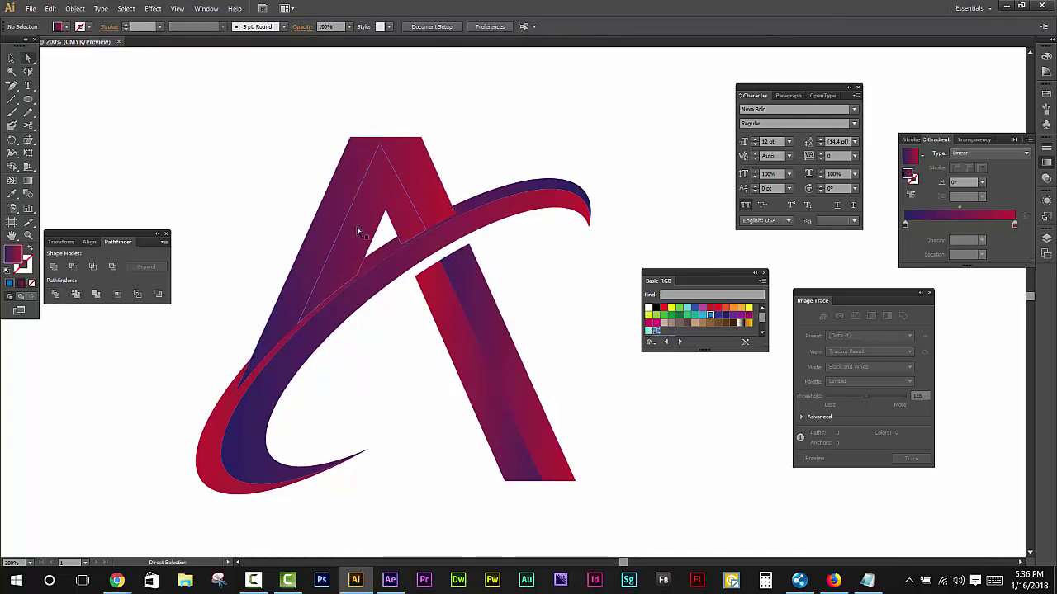
left_click(944, 218)
left_click(912, 195)
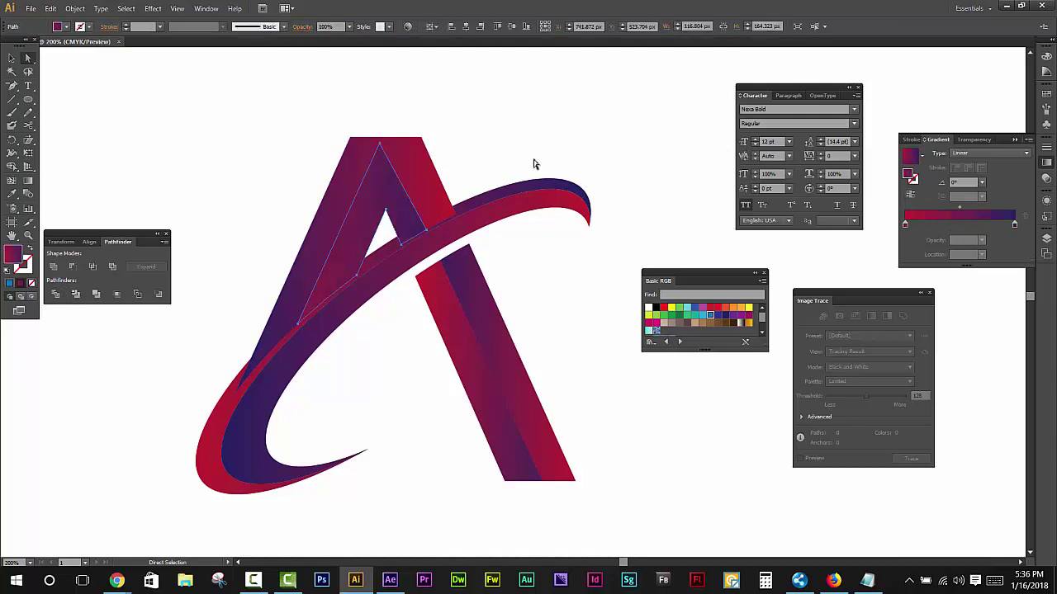
left_click(494, 138)
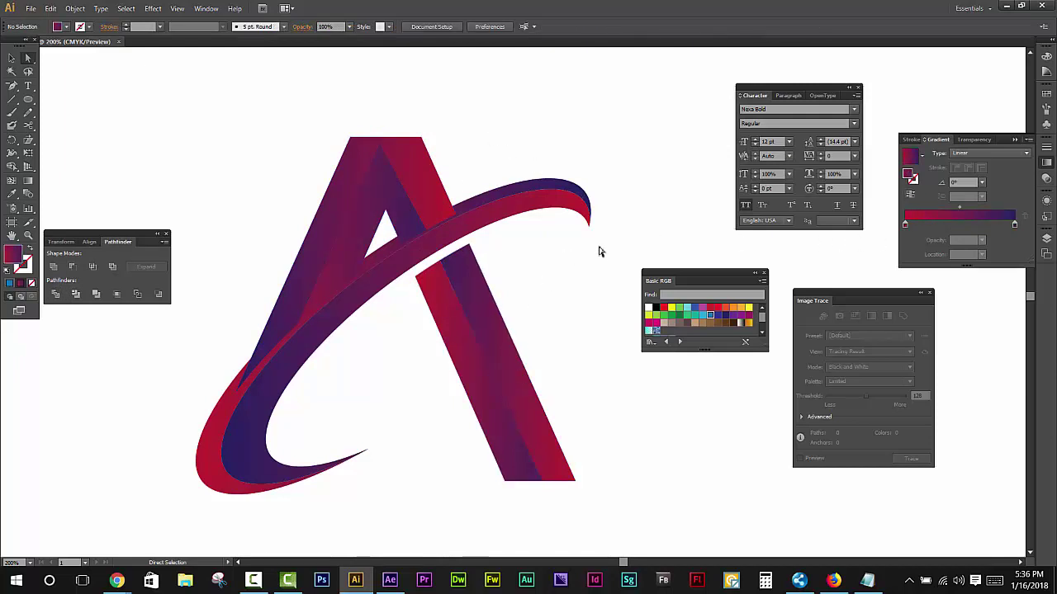
left_click(551, 181, "ctrl")
- Recolour the right-leg stripe's gradient from light blue on the left to bright yellow on the right
left_click(552, 181)
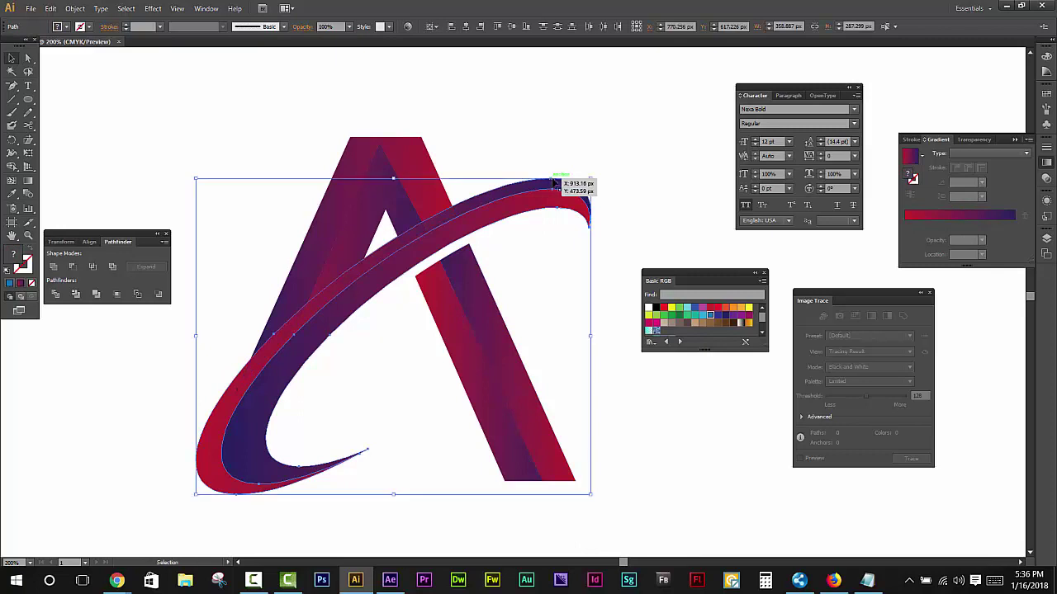
left_click(556, 146)
key("ctrl+0")
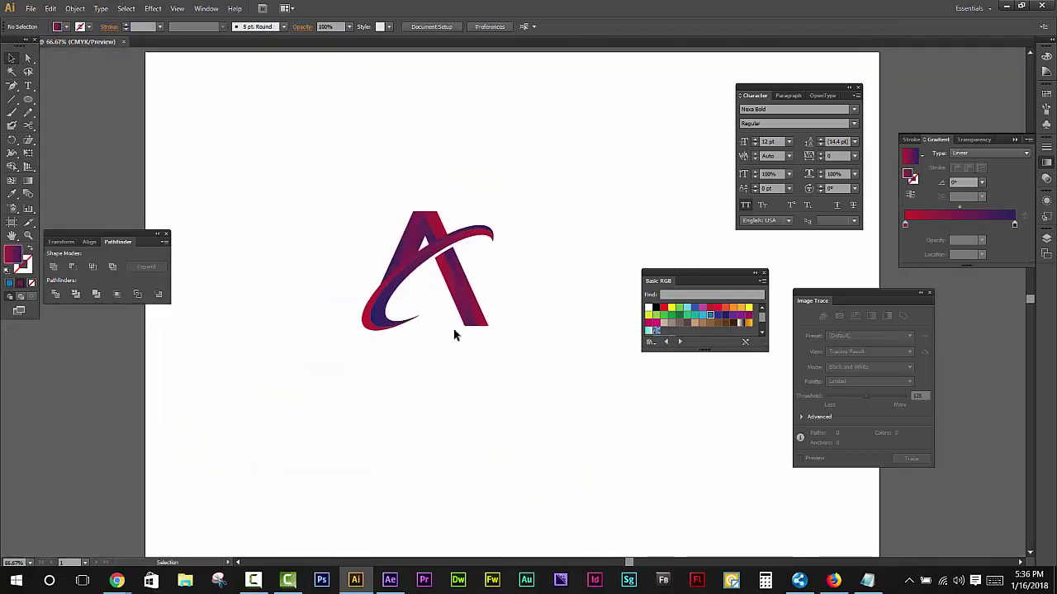
key("ctrl+plus")
key("ctrl+plus")
left_click(465, 274)
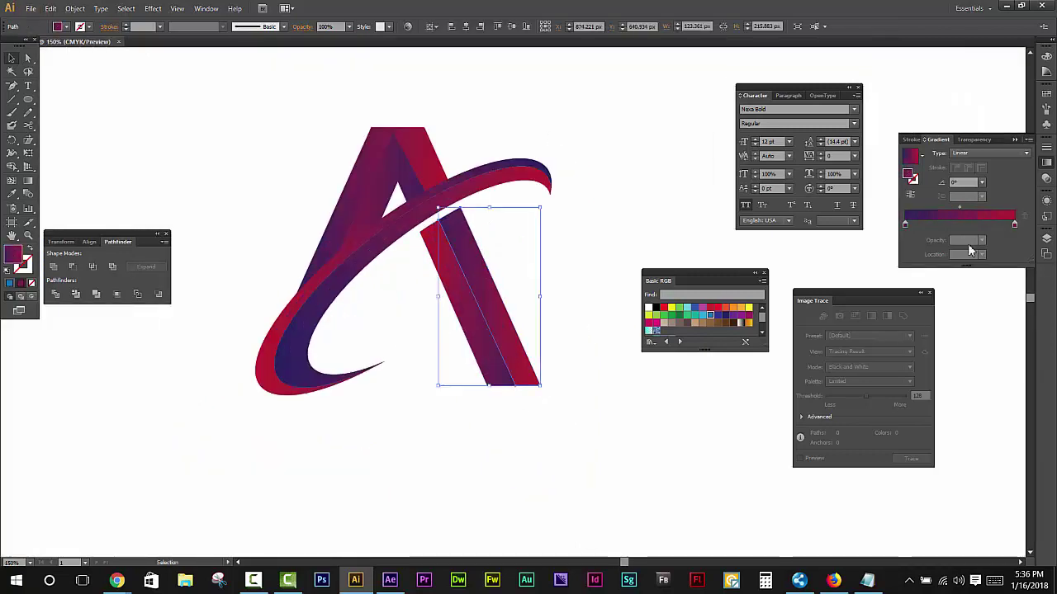
double_click(905, 224)
left_click(926, 268)
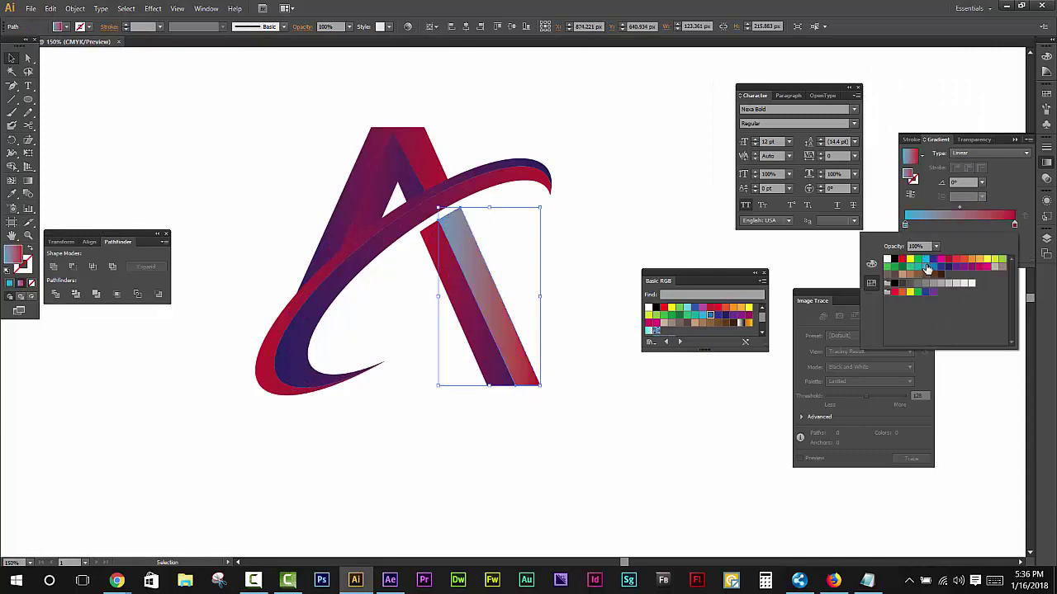
double_click(1015, 225)
left_click(994, 260)
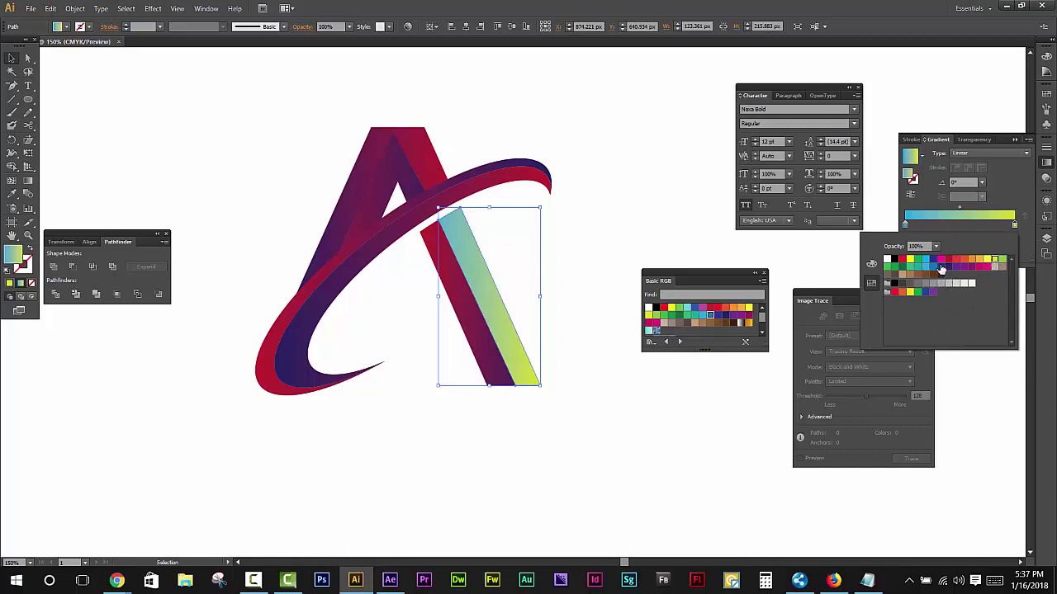
left_click(911, 261)
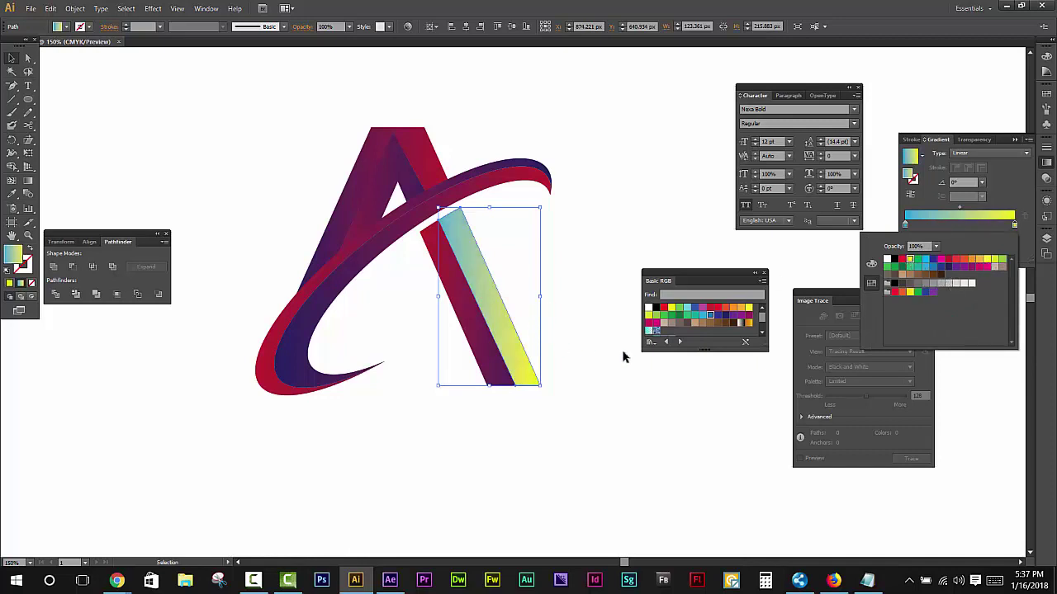
left_click(481, 329)
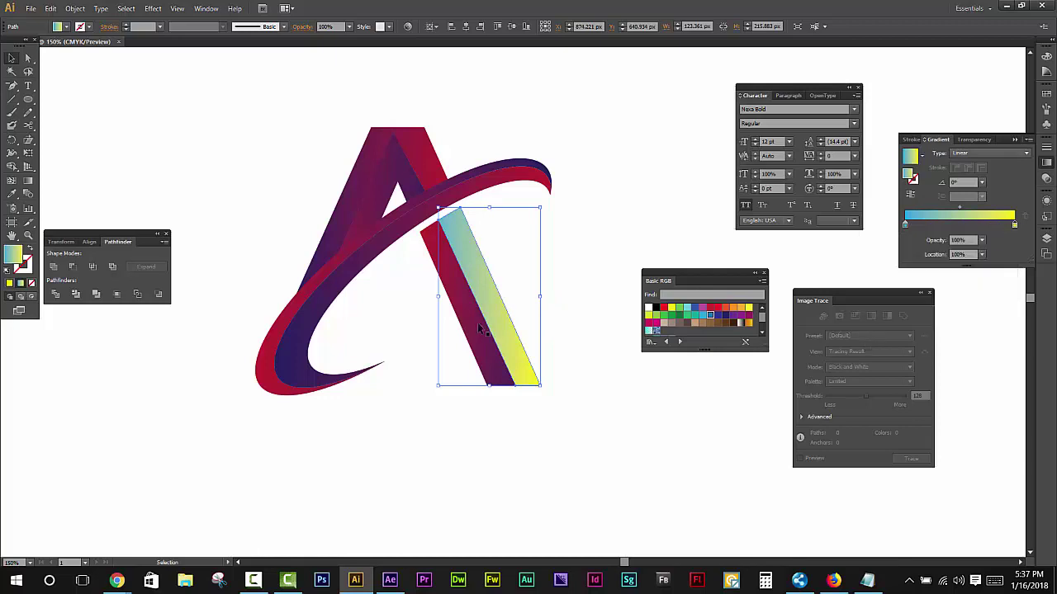
left_click_drag(597, 442, 248, 101)
- Duplicate the logo up and to the right of the original
key("ctrl+minus")
key("ctrl+minus")
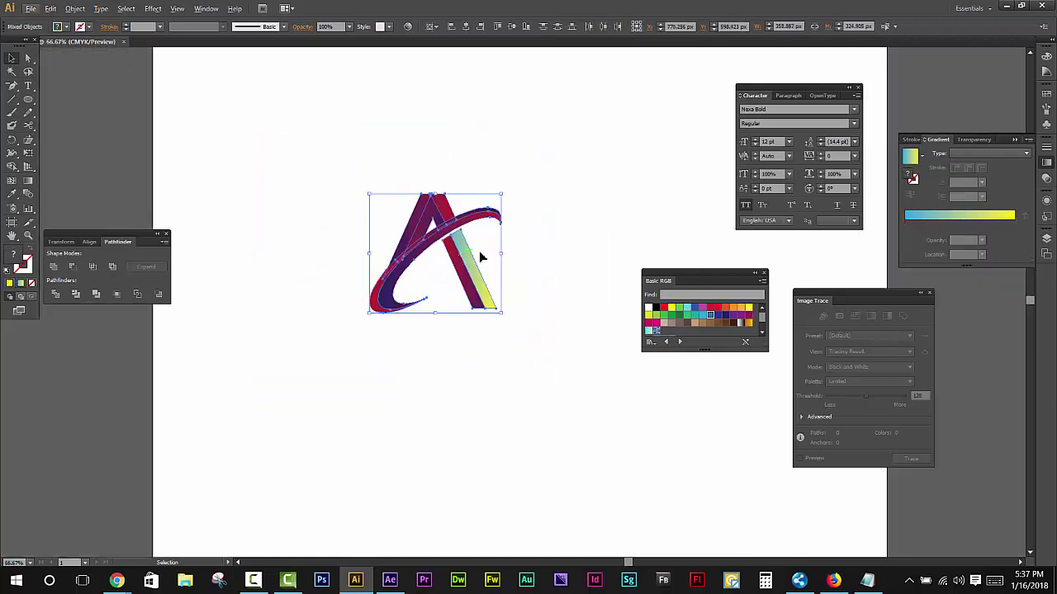
left_click_drag(479, 252, 669, 216)
scroll(669, 216, "right", 3)
key("ctrl+plus")
key("ctrl+plus")
key("a")
left_click(589, 223)
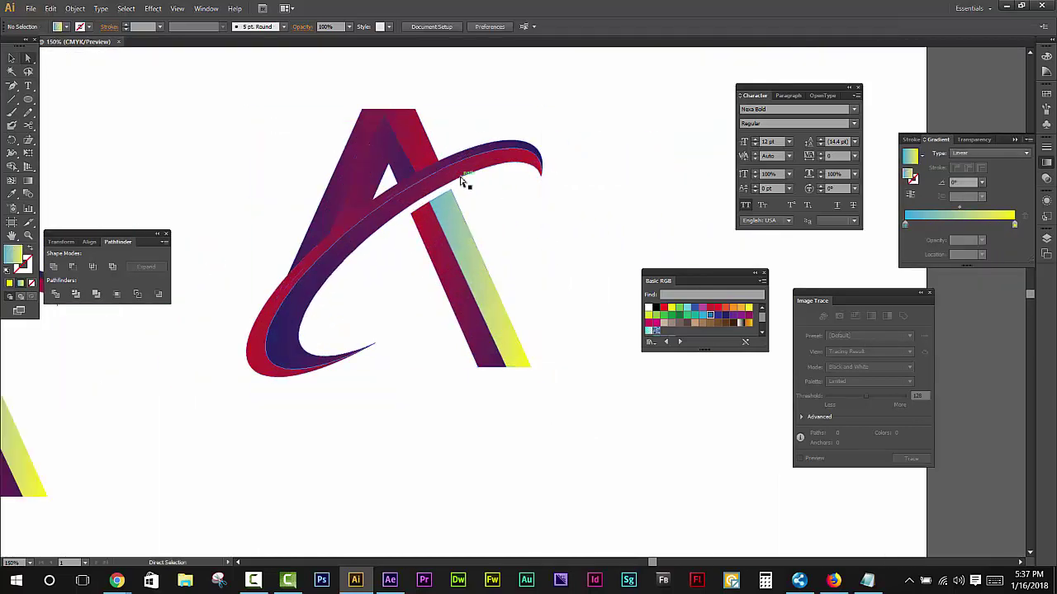
- Give the copy's red right-leg stripe and swoosh band the cyan-yellow gradient
left_click(426, 241)
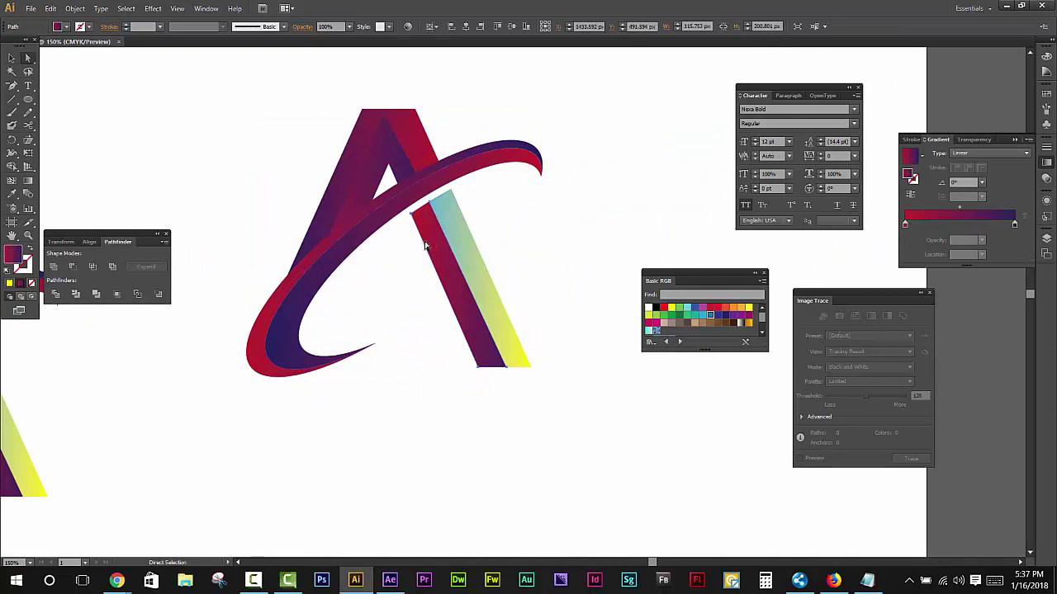
key("i")
left_click(467, 217)
left_click(405, 205, "ctrl")
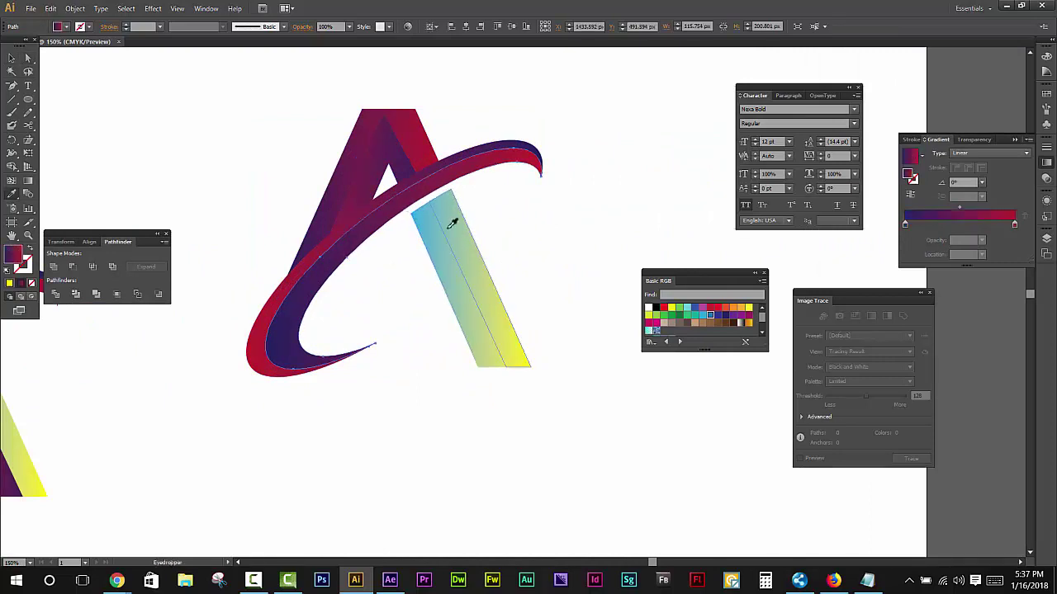
left_click(453, 224)
left_click(406, 208, "ctrl")
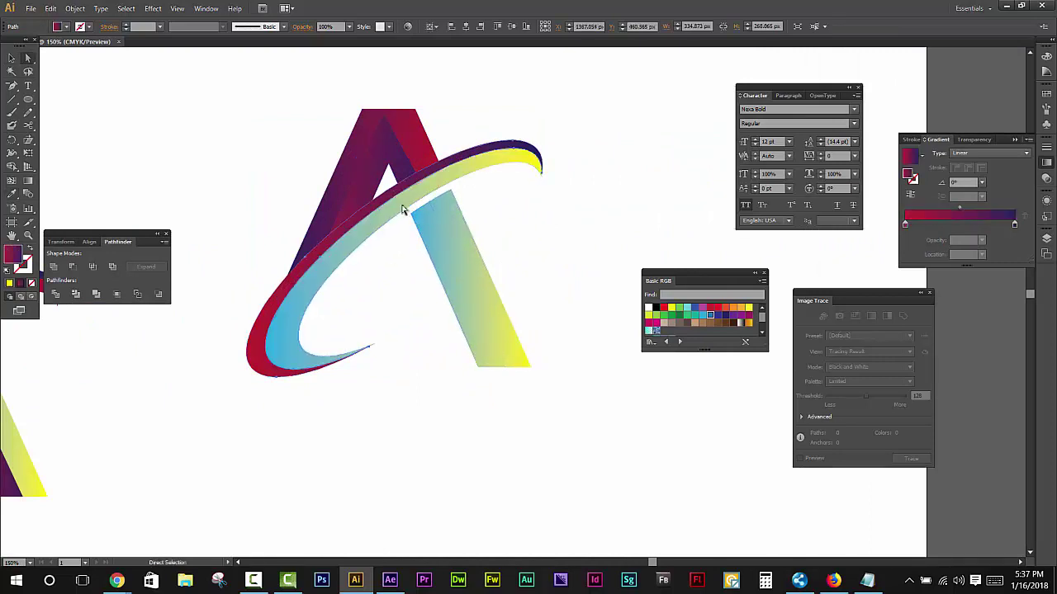
left_click(465, 216)
- Copy the cyan-yellow gradient onto the small inner and upper-right pieces of the A
left_click(392, 147)
key("a")
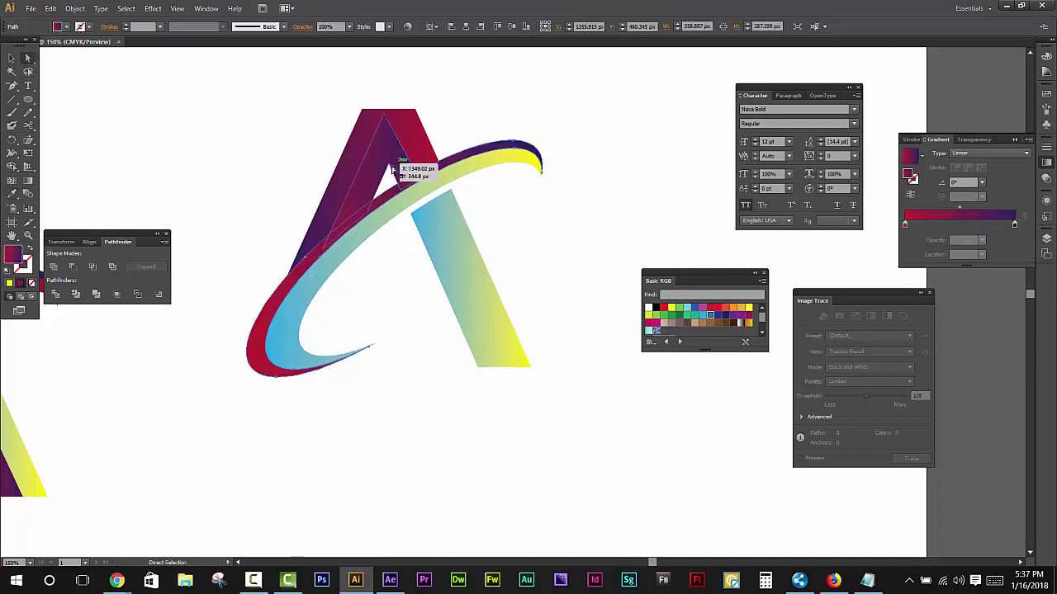
left_click(396, 184)
key("i")
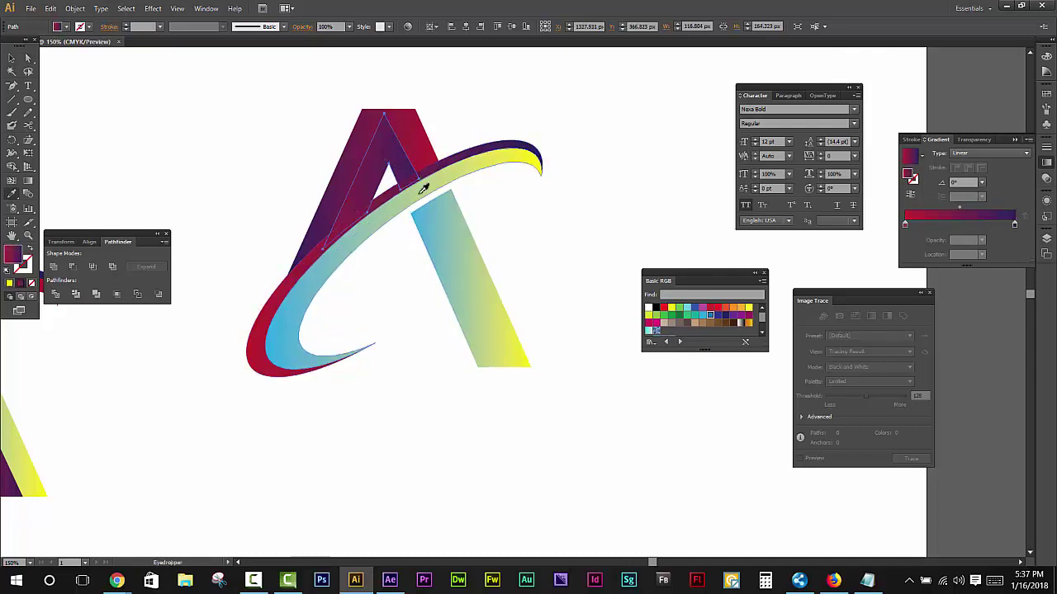
left_click(424, 188)
left_click(415, 141, "ctrl")
left_click(449, 176)
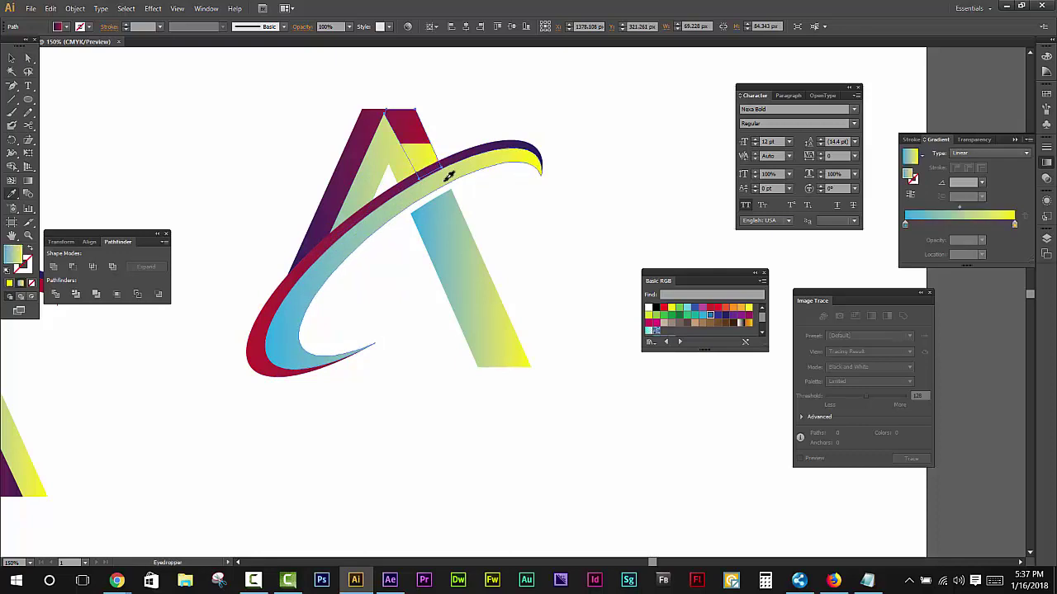
left_click(500, 212)
- Apply the cyan-yellow gradient to the left leg and remaining red swoosh band, reversing the band
key("a")
left_click(362, 162)
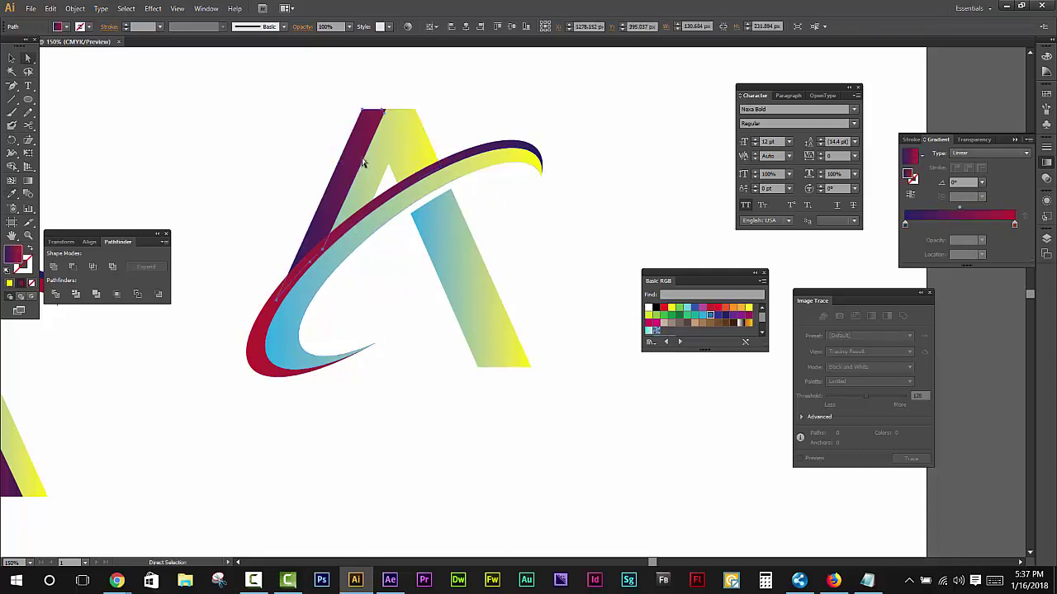
key("i")
left_click(425, 187)
key("a")
left_click(383, 272)
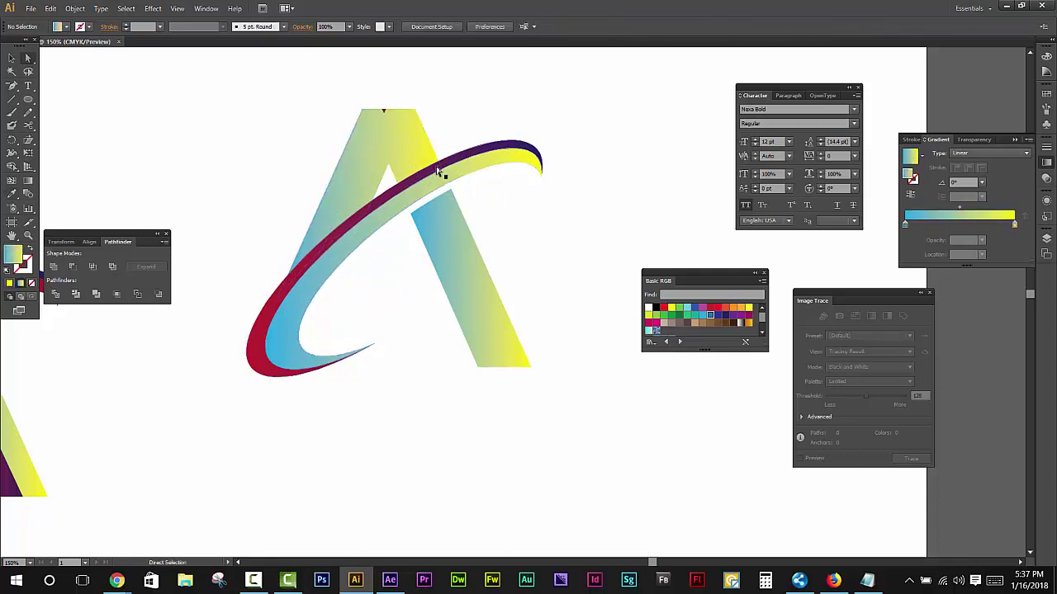
left_click(453, 163)
key("i")
left_click(439, 226)
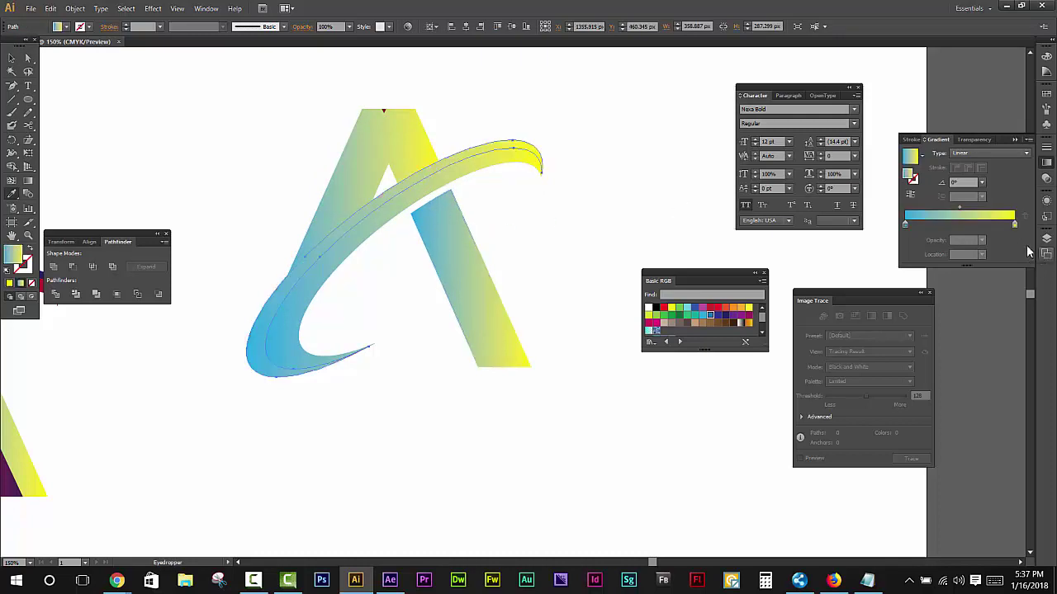
left_click(917, 198)
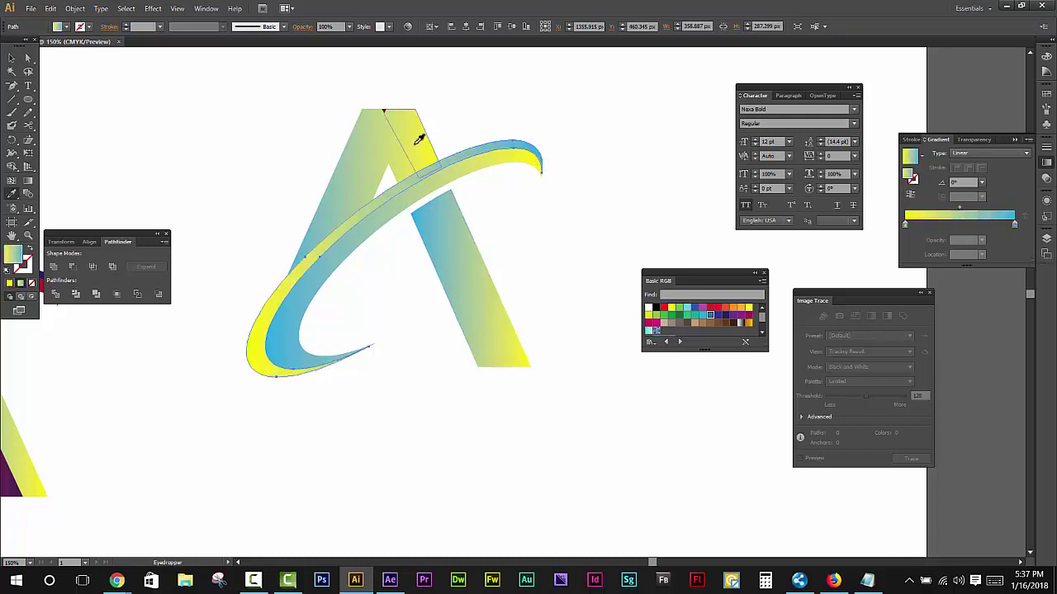
- Reverse the gradient on the A's upper-right piece, then select the left leg piece
key("a")
left_click(419, 146)
left_click(911, 195)
scroll(400, 136, "up", 2)
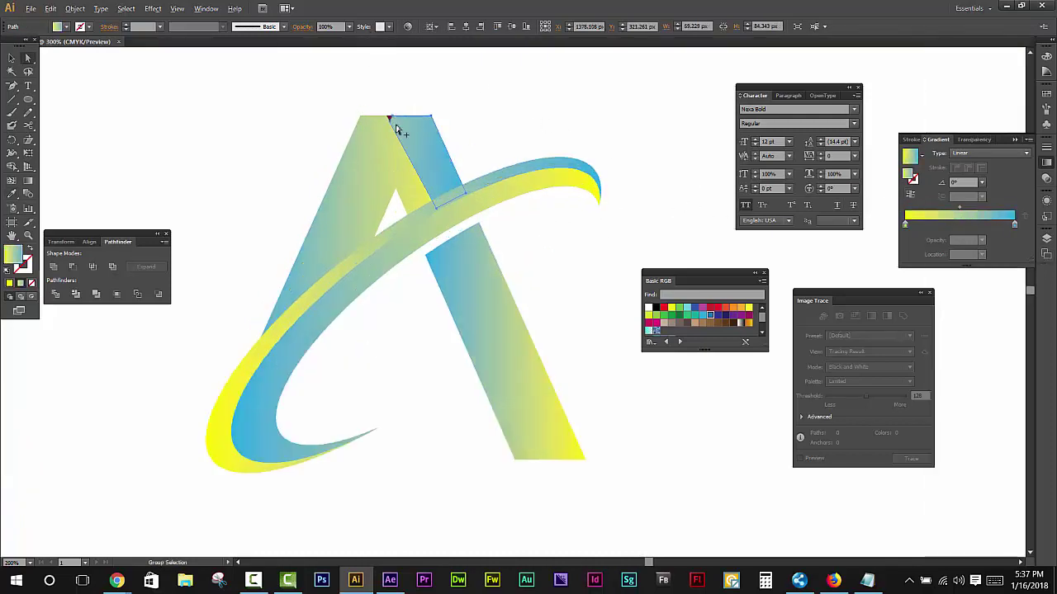
scroll(403, 141, "up", 2)
left_click(405, 137)
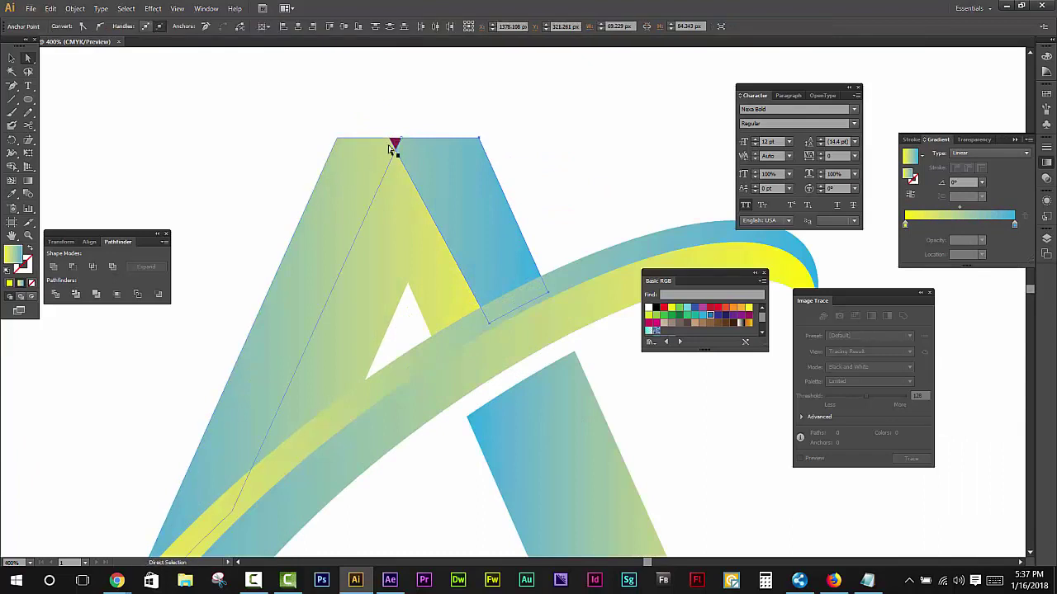
left_click(371, 161)
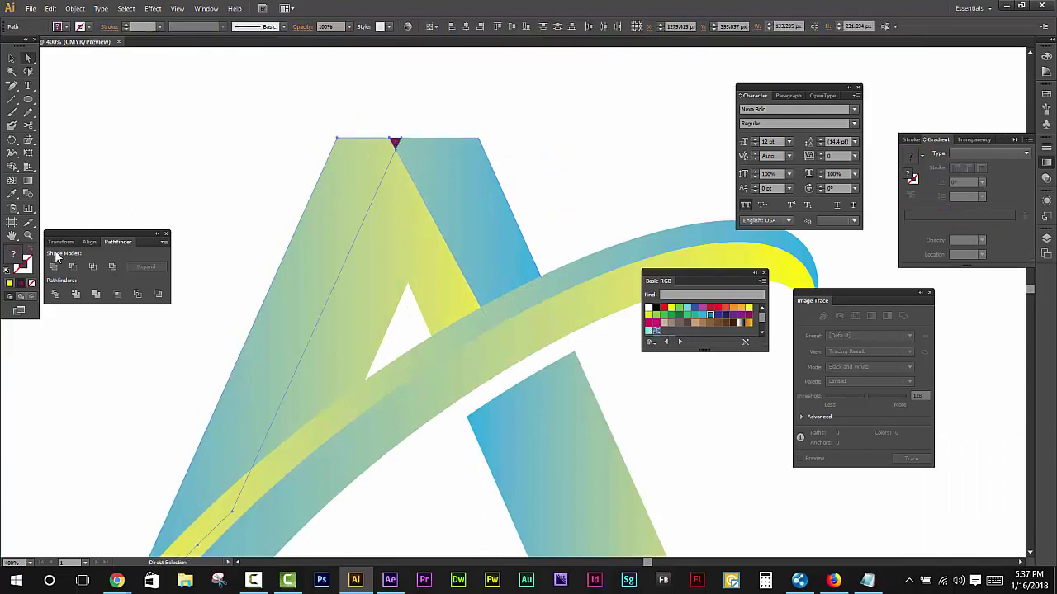
scroll(535, 197, "down", 1)
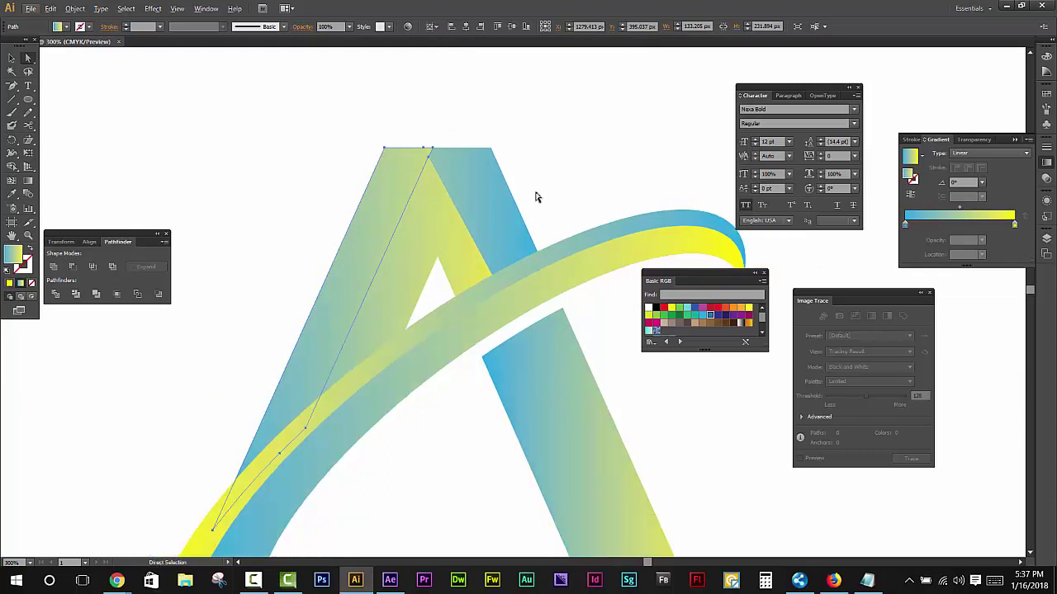
- Pan the view to show the original red logo and cyan–yellow copy side by side
left_click(617, 156)
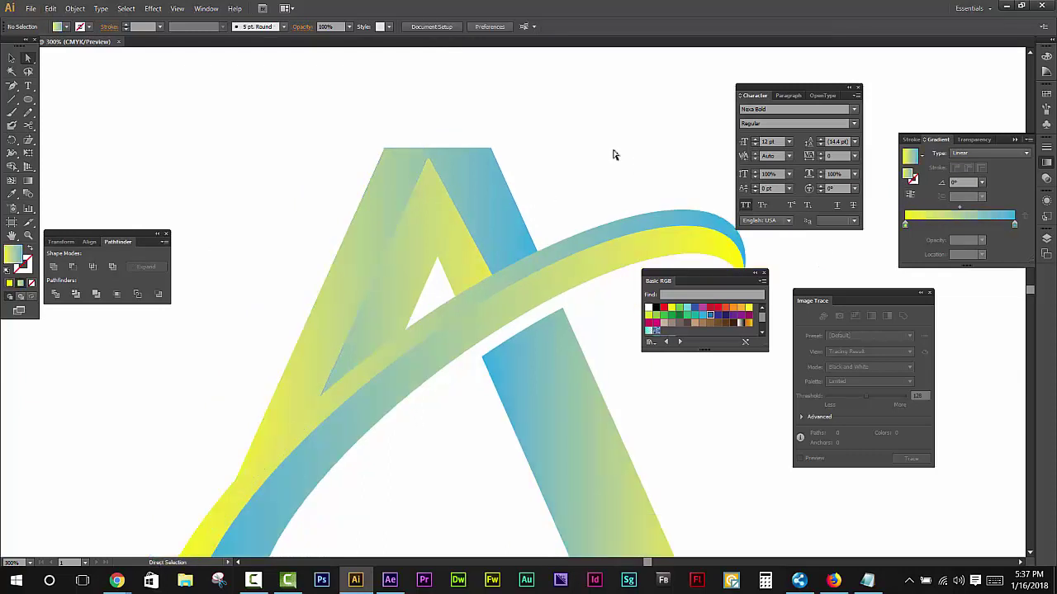
scroll(636, 215, "down", 2)
left_click_drag(566, 436, 502, 394)
scroll(502, 393, "down", 1)
scroll(523, 373, "down", 1)
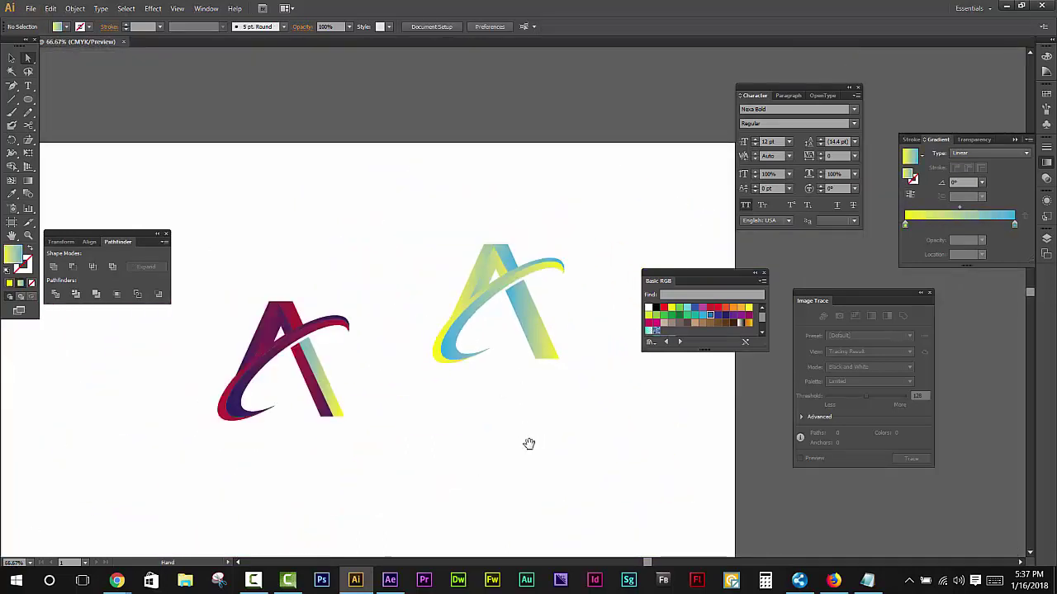
left_click_drag(528, 443, 586, 344)
key("v")
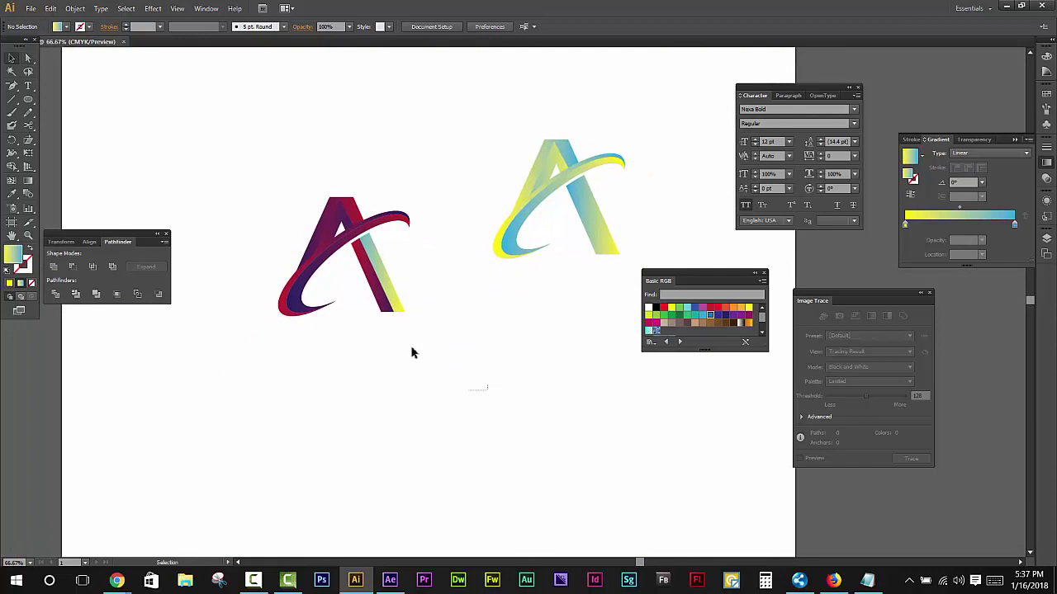
left_click_drag(264, 162, 489, 391)
left_click(446, 390)
scroll(363, 322, "up", 2)
scroll(452, 353, "down", 3)
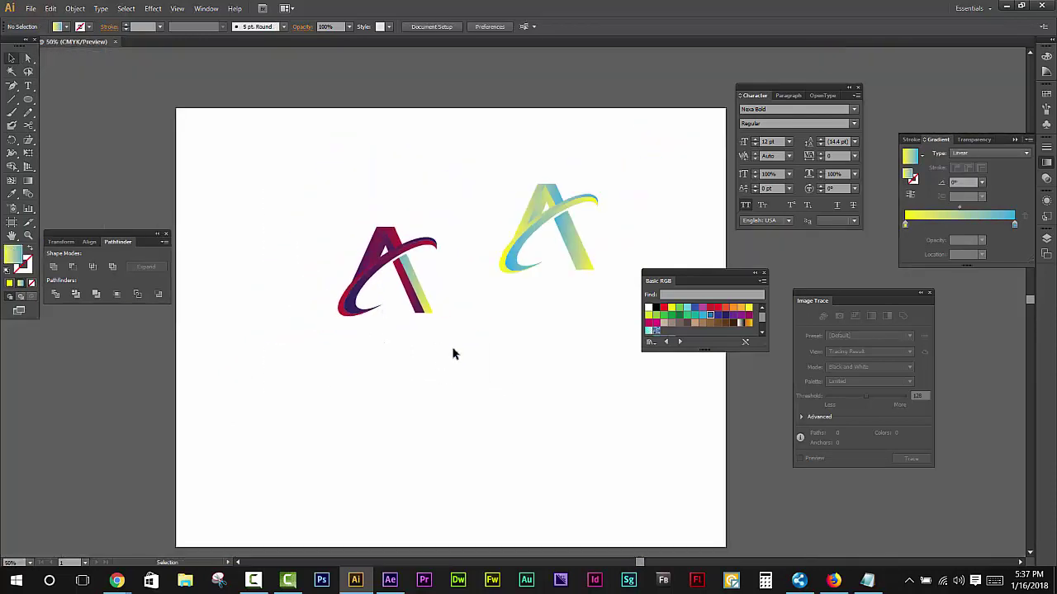
left_click_drag(502, 366, 441, 325)
- Select the red A logo and drag it off the artboard to the lower left
left_click_drag(586, 240, 483, 165)
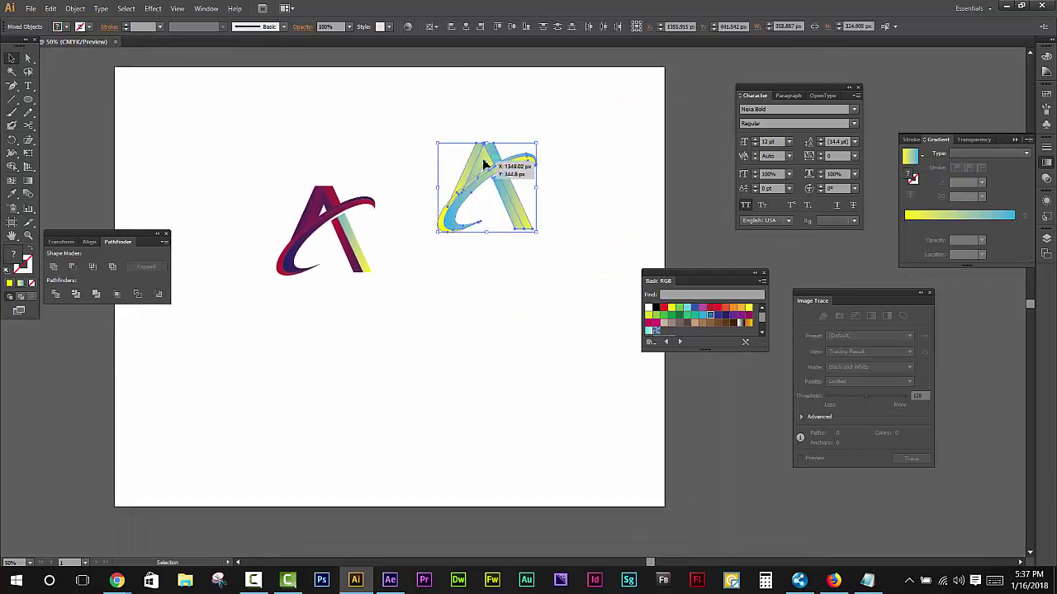
mouse_move(485, 303)
left_mouse_down()
mouse_move(526, 285)
mouse_move(455, 285)
mouse_move(318, 137)
left_mouse_up()
left_click(524, 160)
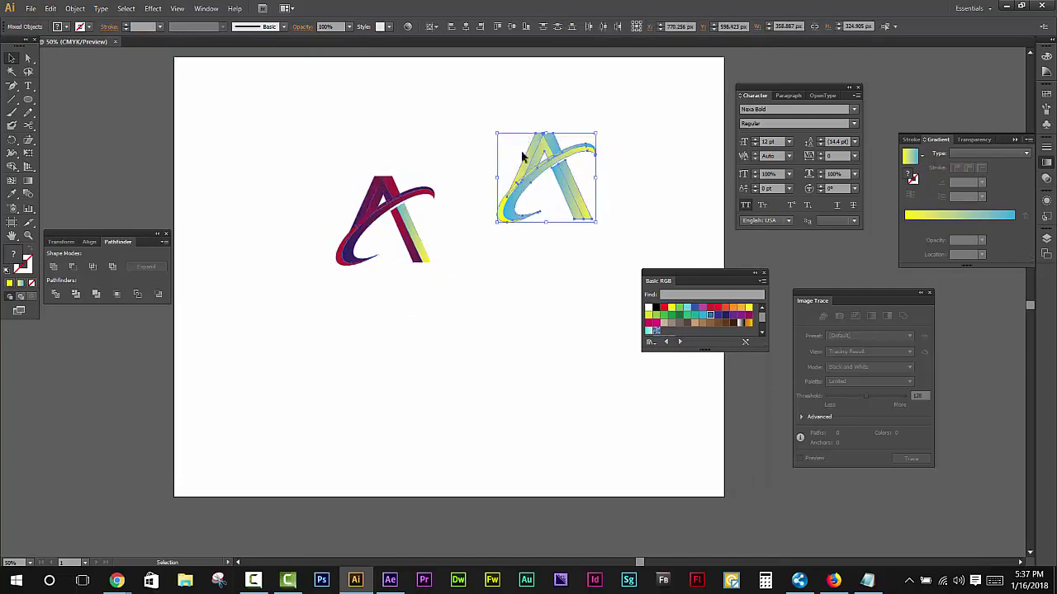
left_click(398, 213)
key("a")
key("v")
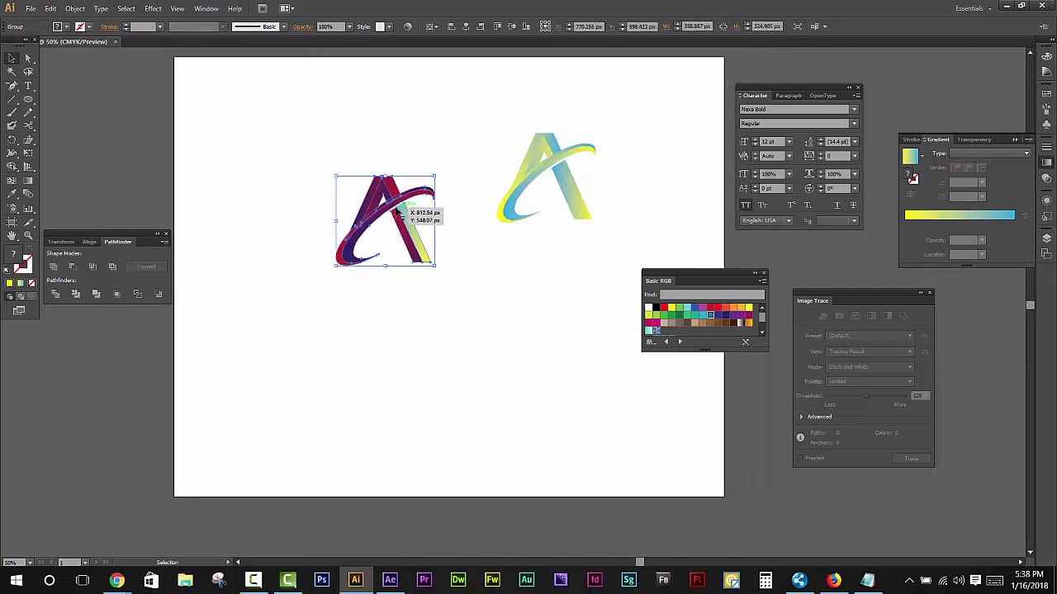
key("ctrl+minus")
left_click_drag(393, 198, 154, 352)
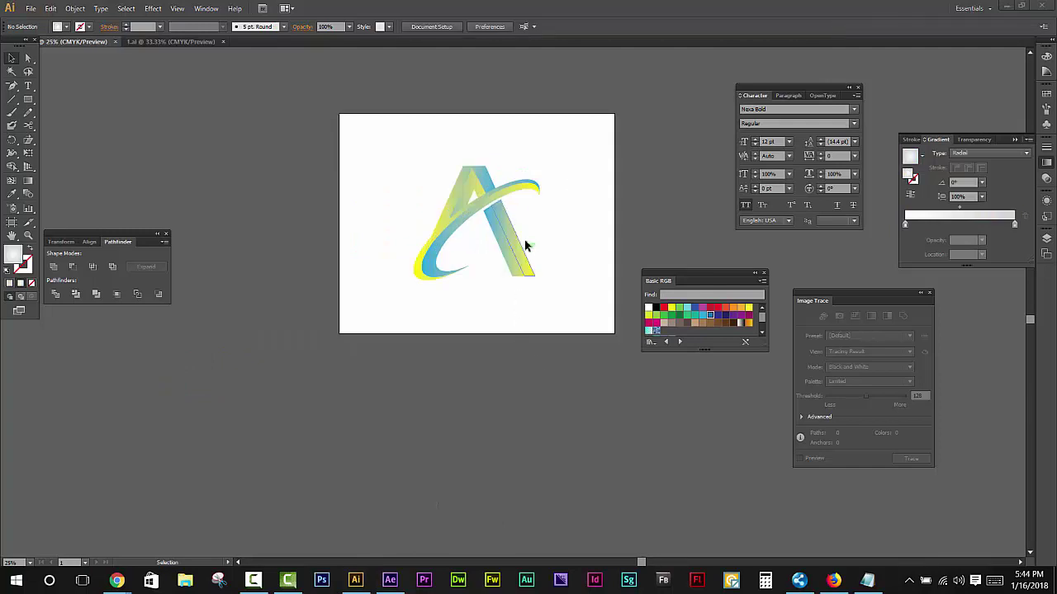
- Draw an artboard-sized rectangle and send it behind the logo
scroll(528, 241, "up", 1)
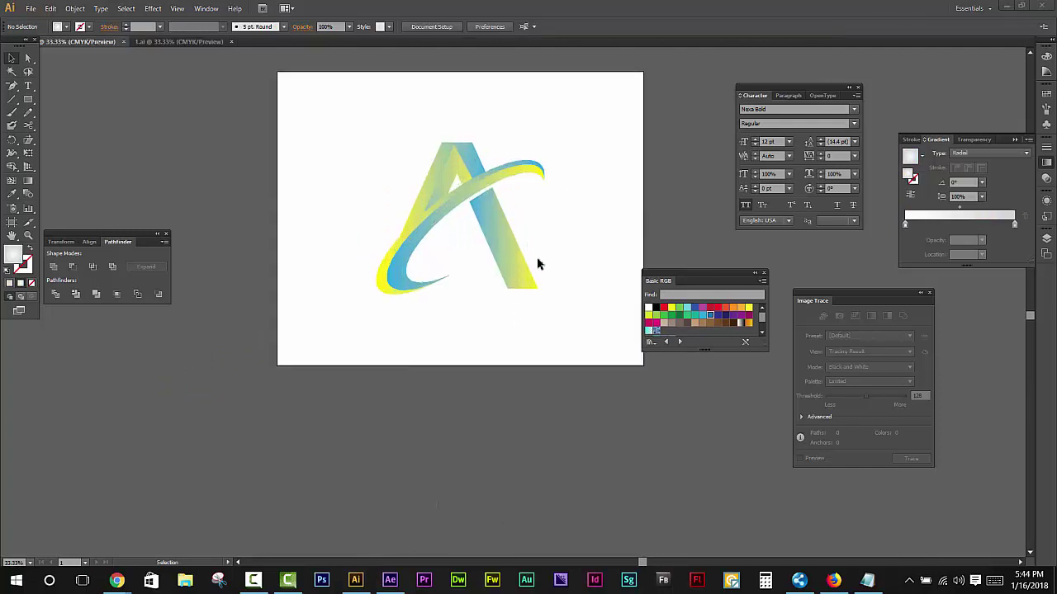
left_click_drag(558, 262, 506, 278)
left_click_drag(27, 99, 51, 107)
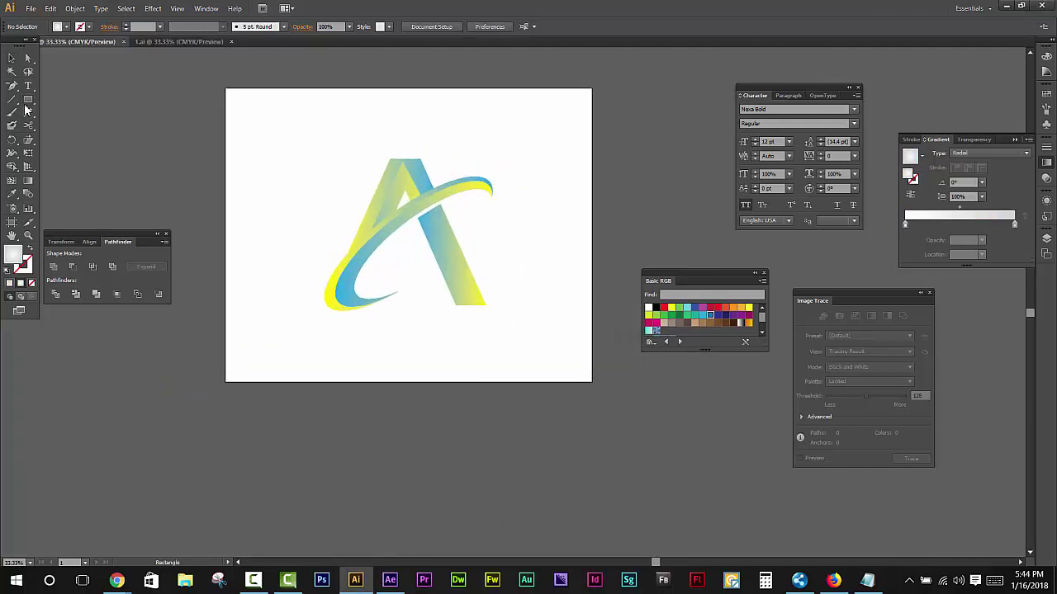
left_click(82, 99)
left_click_drag(229, 91, 592, 382)
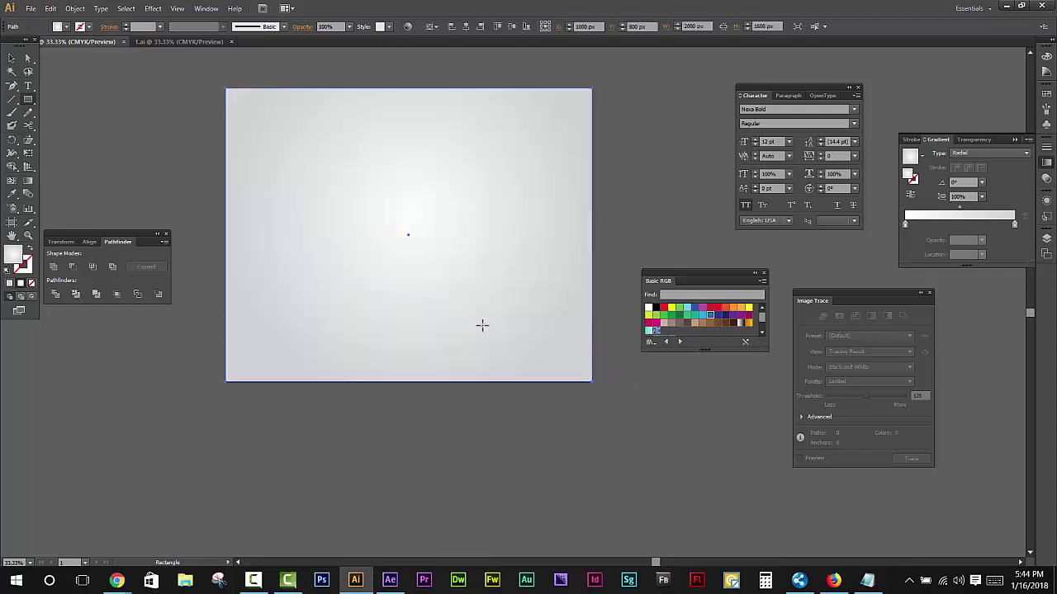
right_click(373, 181)
mouse_move(409, 351)
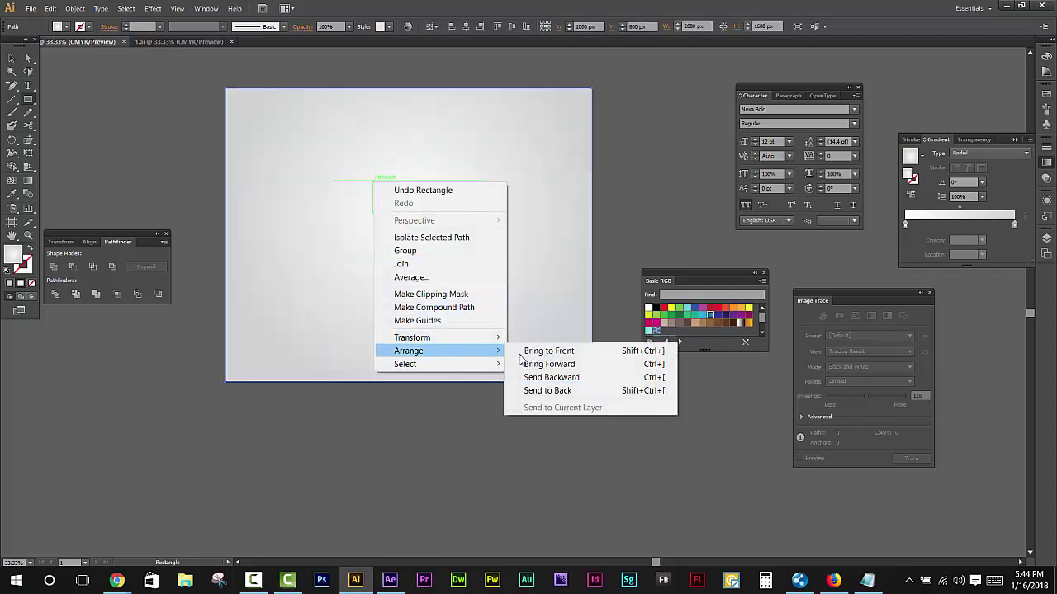
left_click(554, 391)
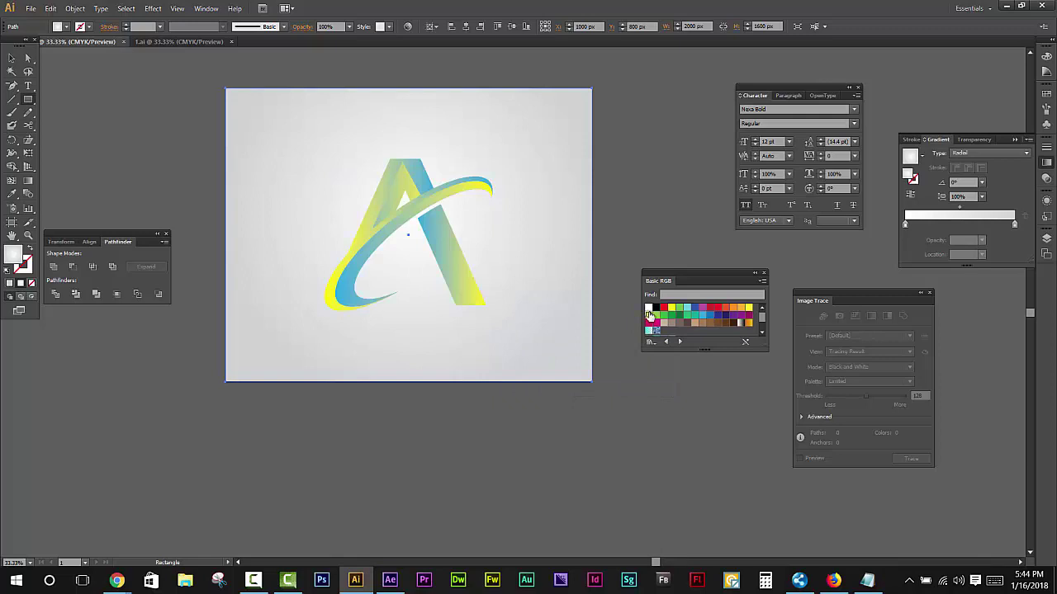
- Fill the background rectangle with a radial gradient fading from white to light grey
left_click(649, 315)
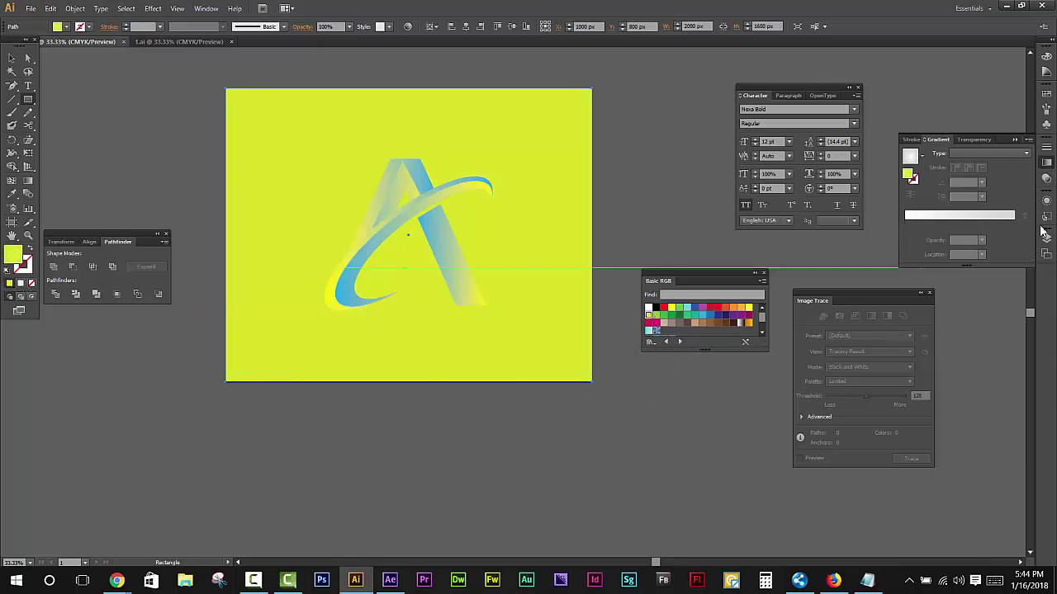
left_click(922, 157)
left_click(858, 177)
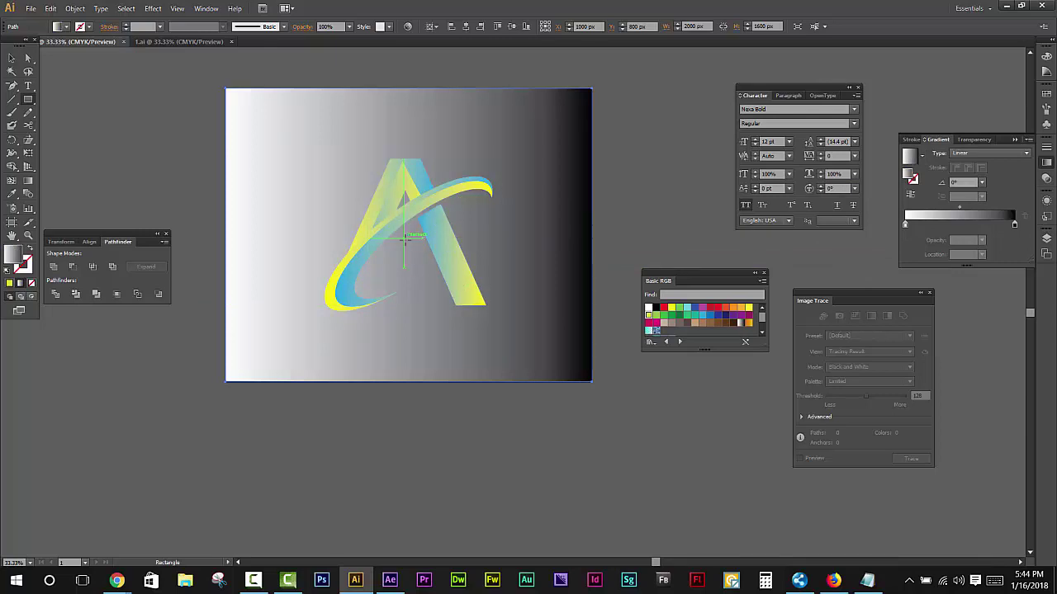
left_click(1026, 154)
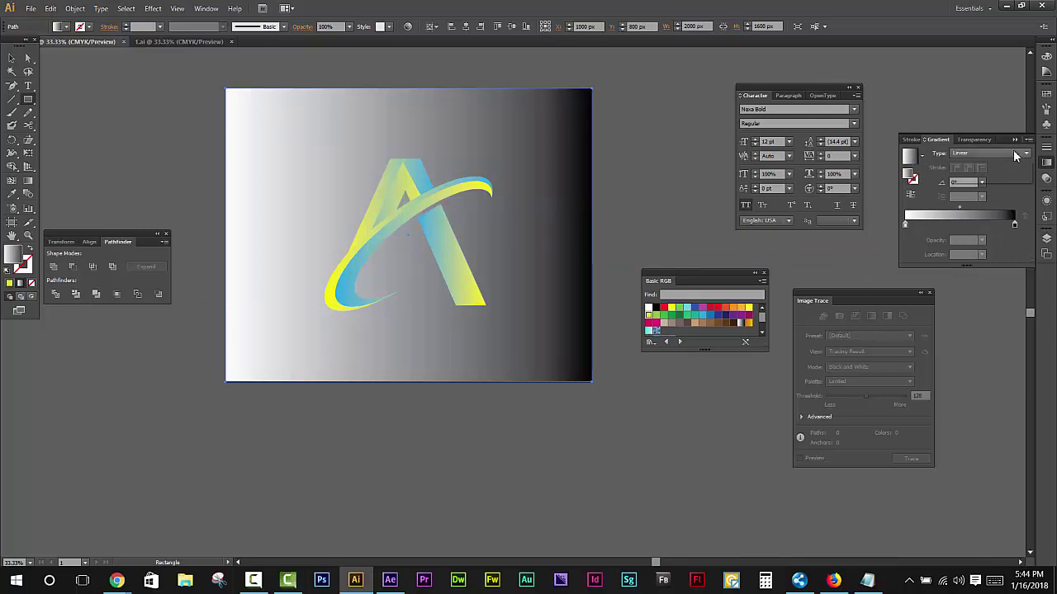
left_click(976, 177)
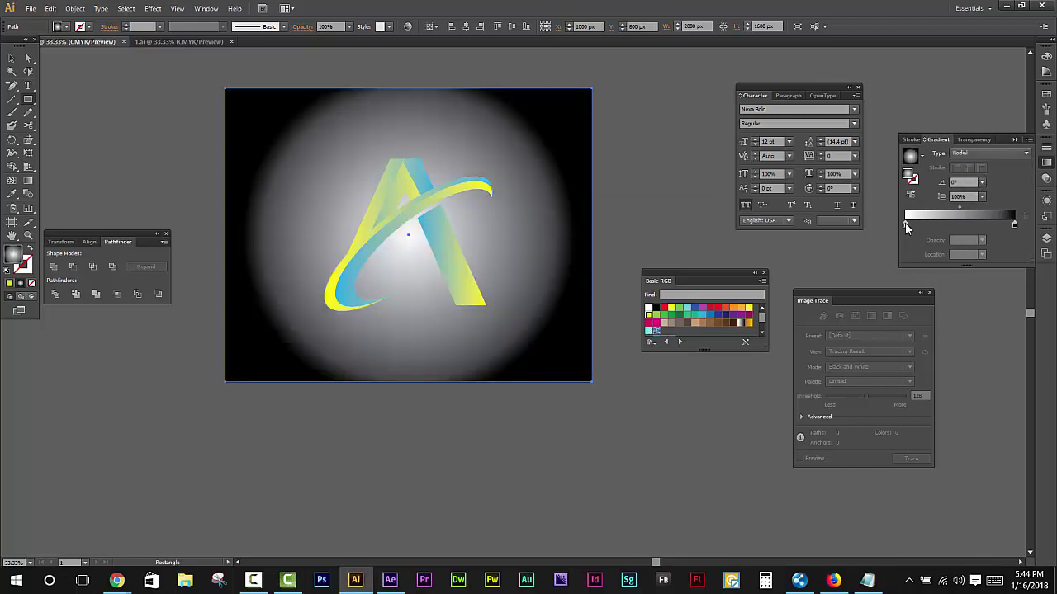
double_click(905, 225)
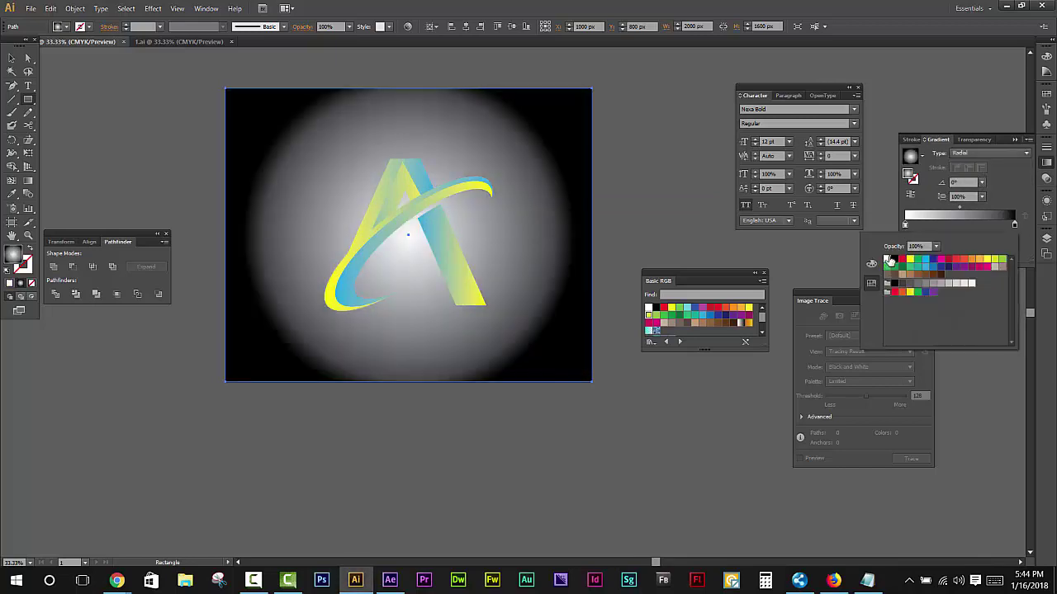
double_click(1014, 225)
left_click(957, 284)
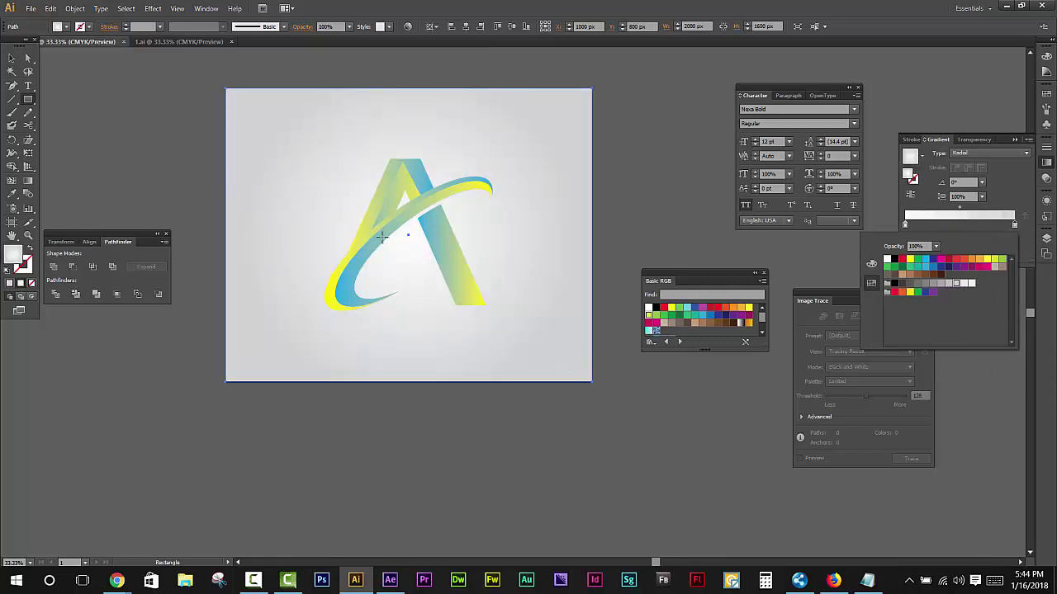
left_click(30, 183)
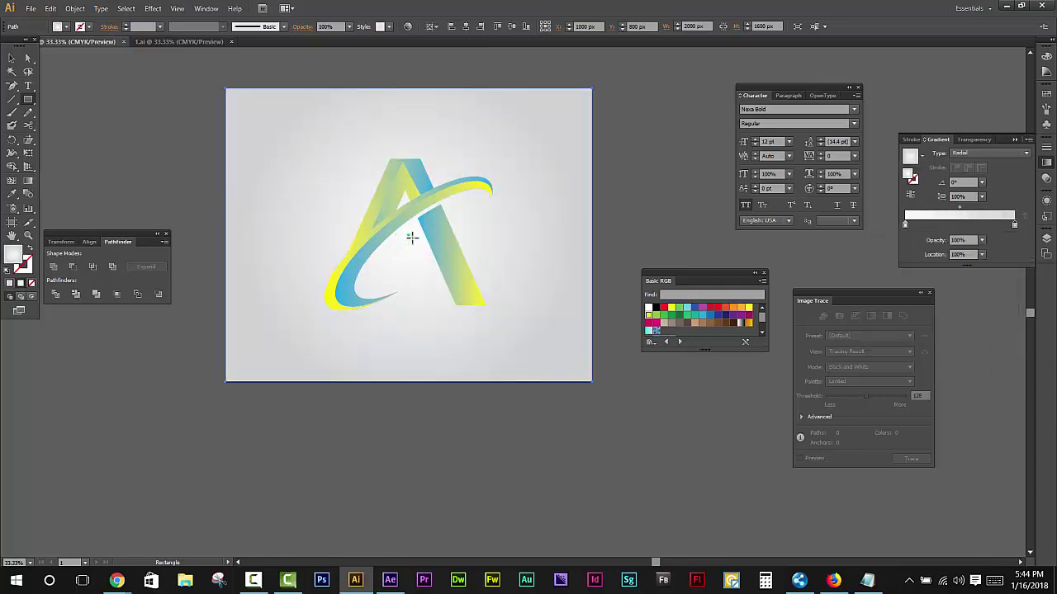
- Resize the background's radial gradient and move its bright white centre up behind the A logo
left_click_drag(410, 235, 603, 238)
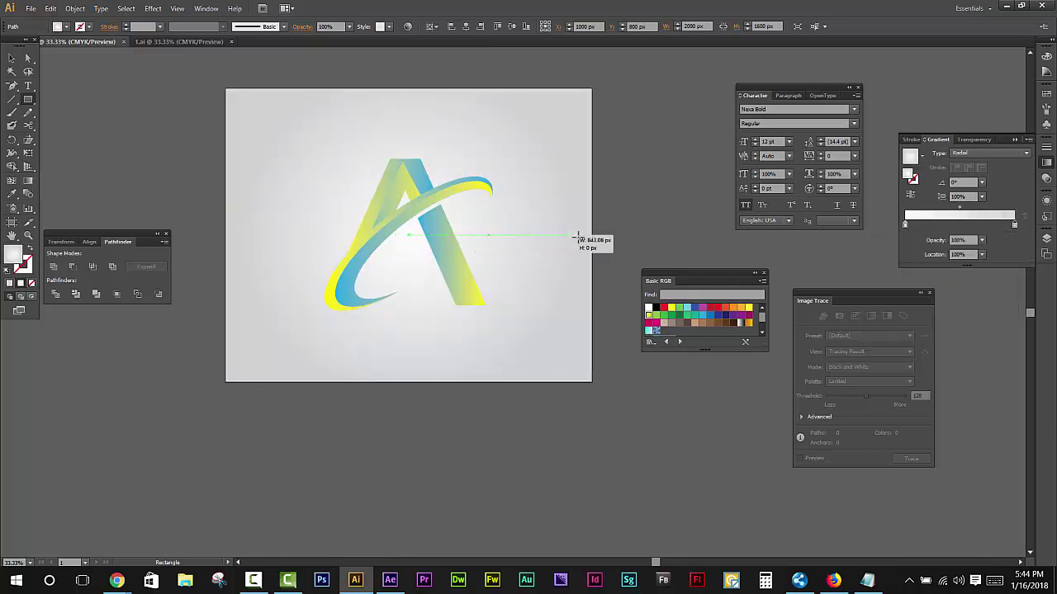
left_click(30, 182)
left_click_drag(391, 223, 518, 223)
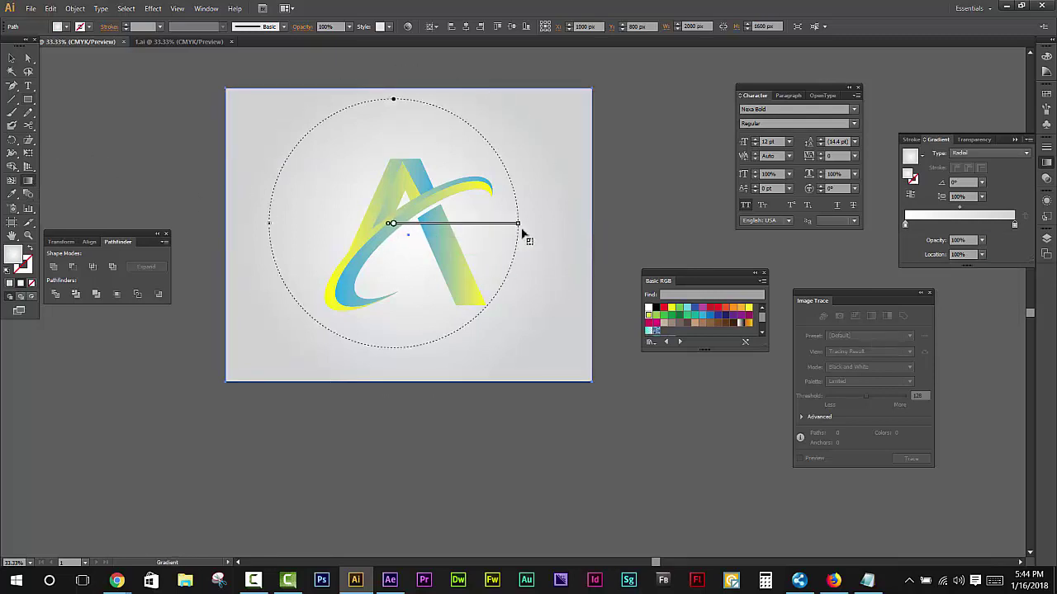
left_click_drag(408, 244, 614, 244)
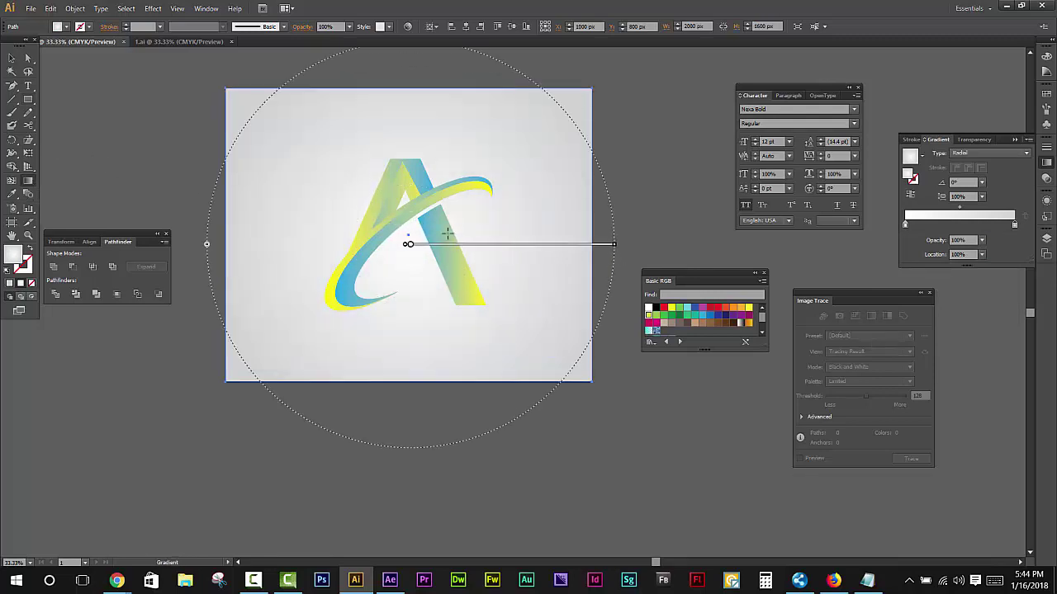
left_click_drag(398, 224, 484, 219)
left_click_drag(396, 233, 583, 232)
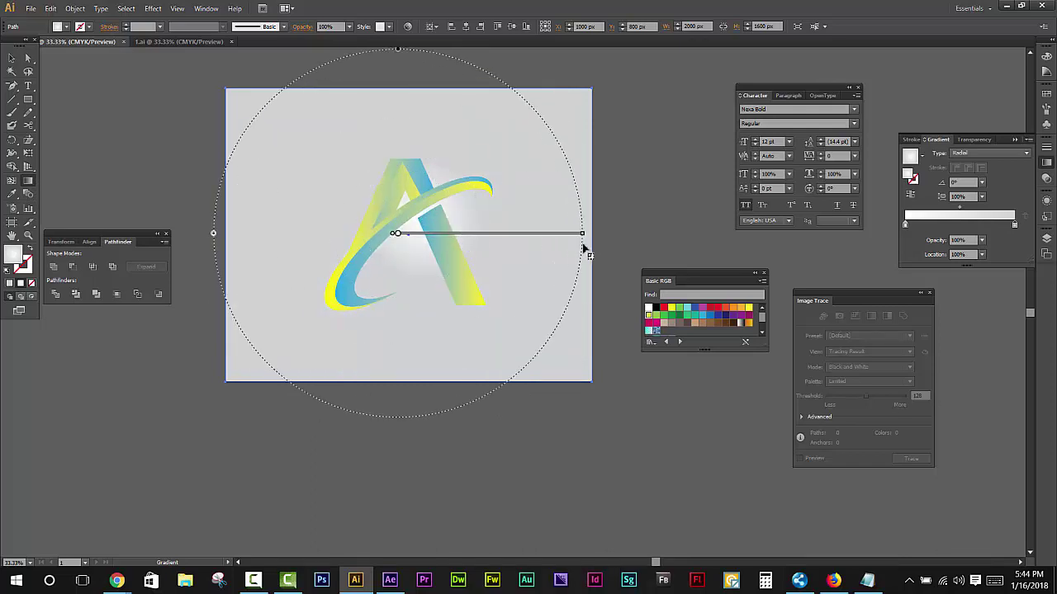
left_click_drag(416, 211, 560, 211)
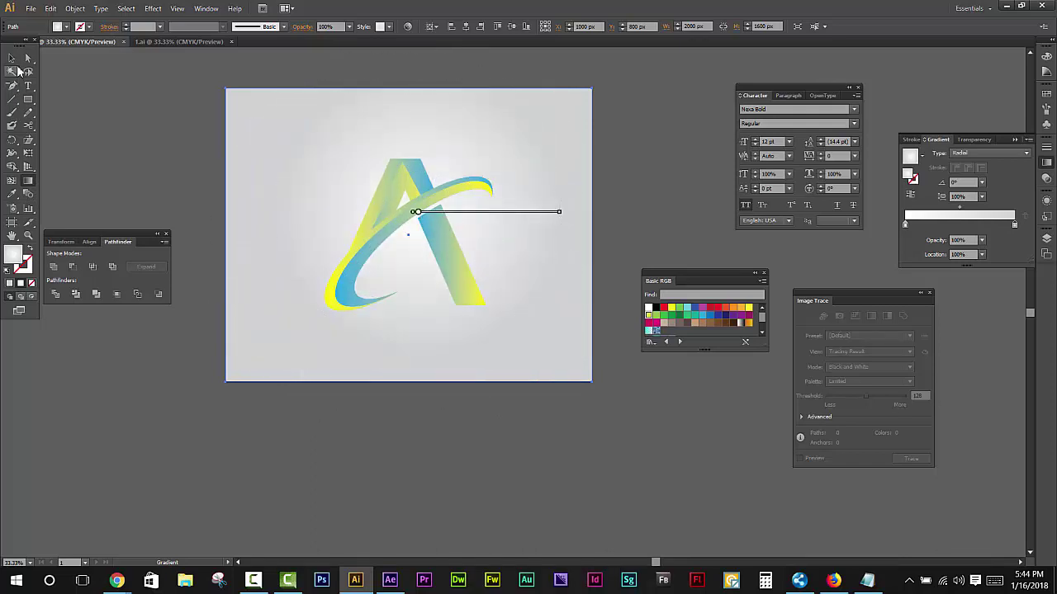
left_click(11, 58)
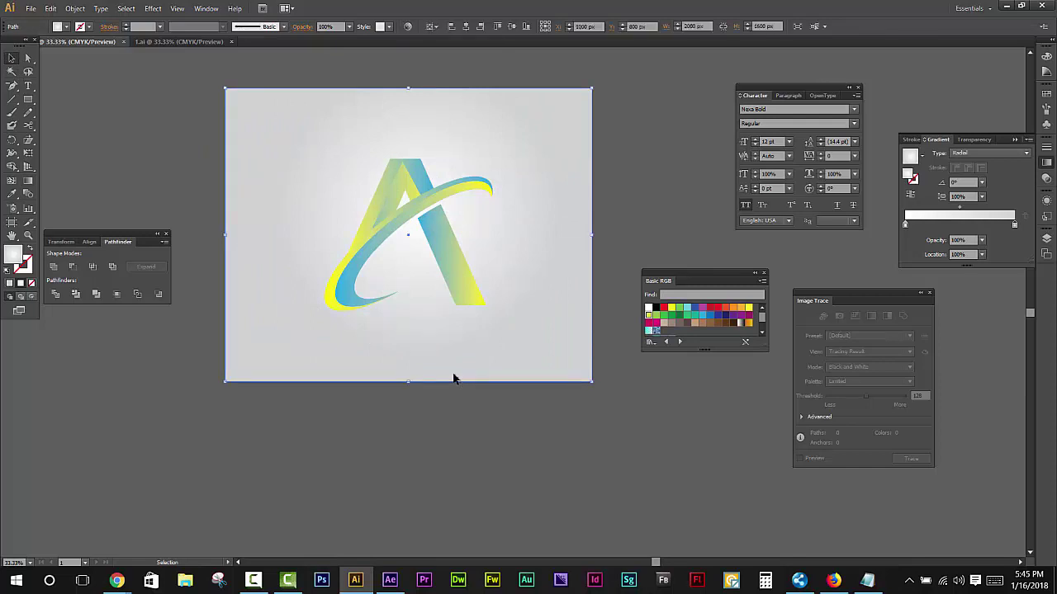
key("ctrl+shift+a")
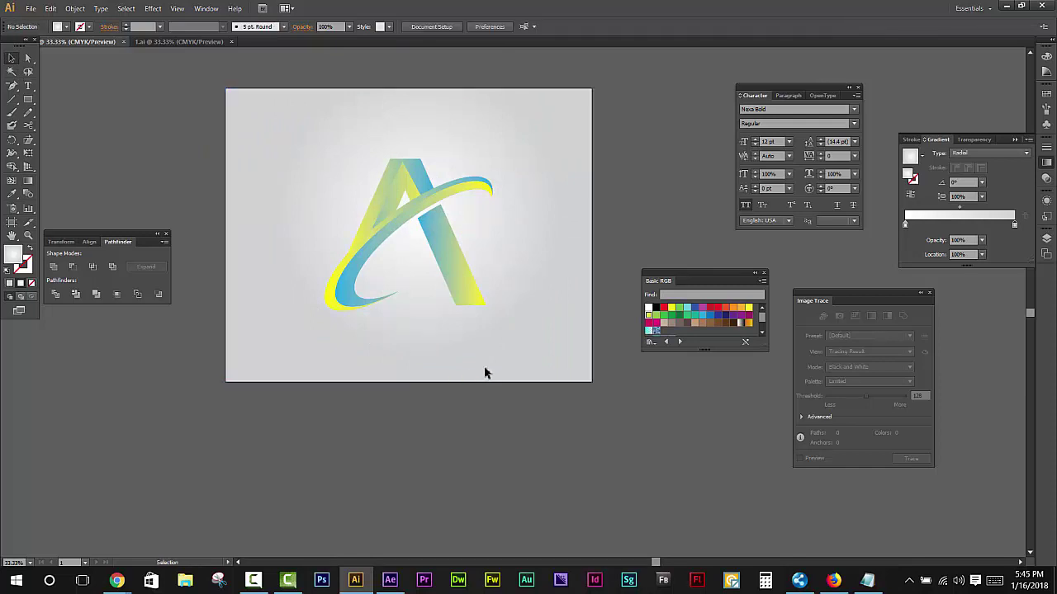
- Select and deselect the A logo group, then fit the artboard in the window
left_click_drag(503, 352, 218, 140)
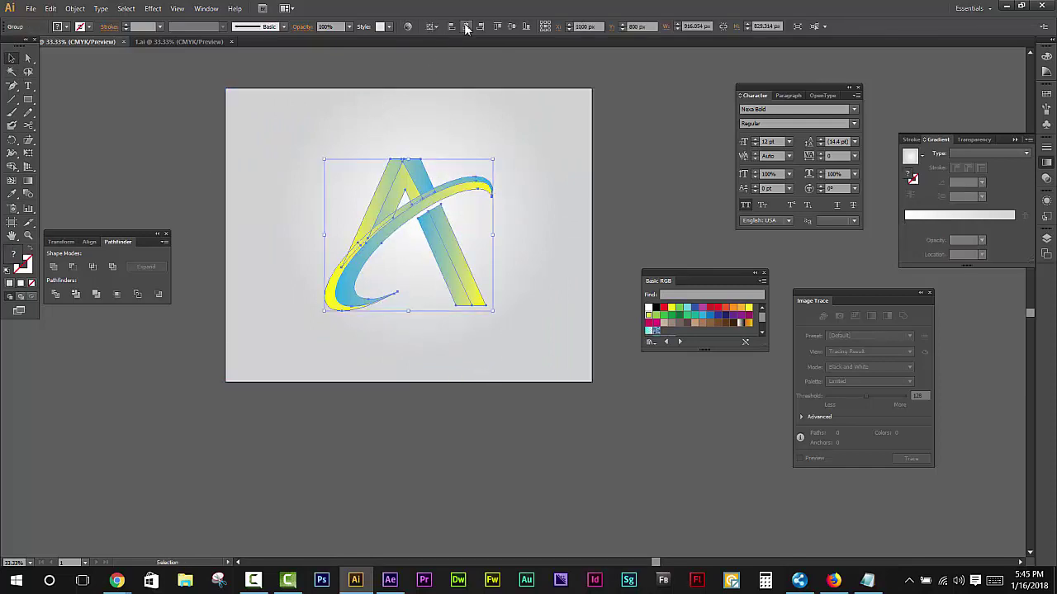
left_click(514, 188)
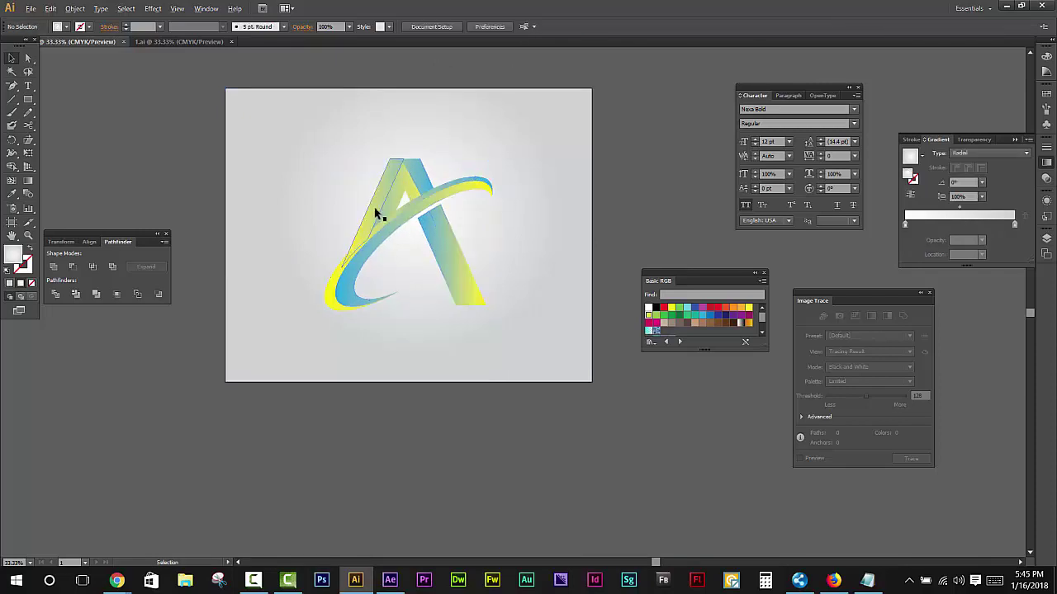
scroll(377, 212, "up", 5)
key("ctrl+0")
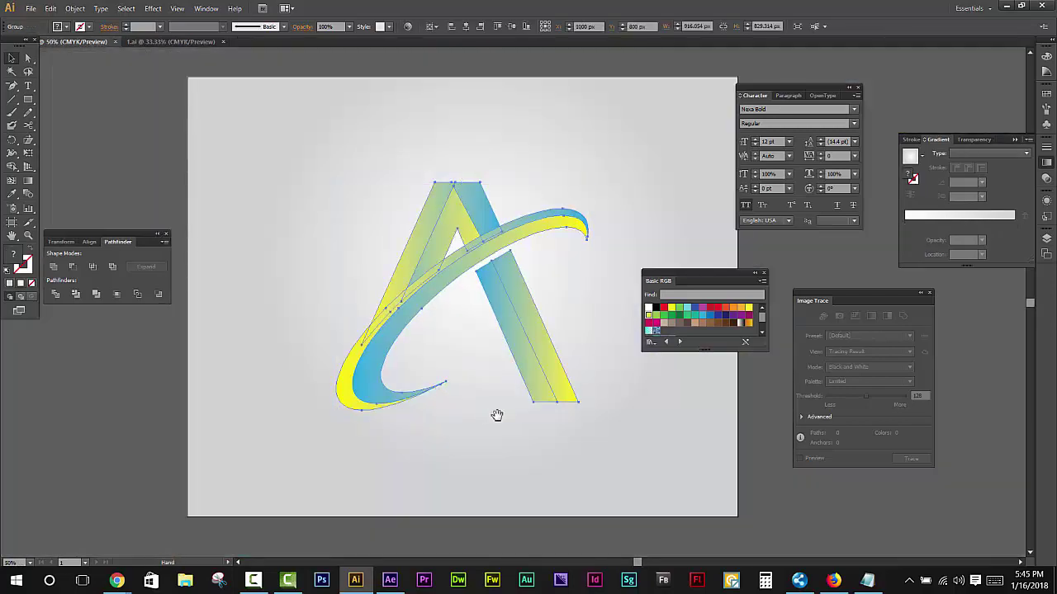
scroll(496, 416, "right", 2)
scroll(496, 415, "down", 1)
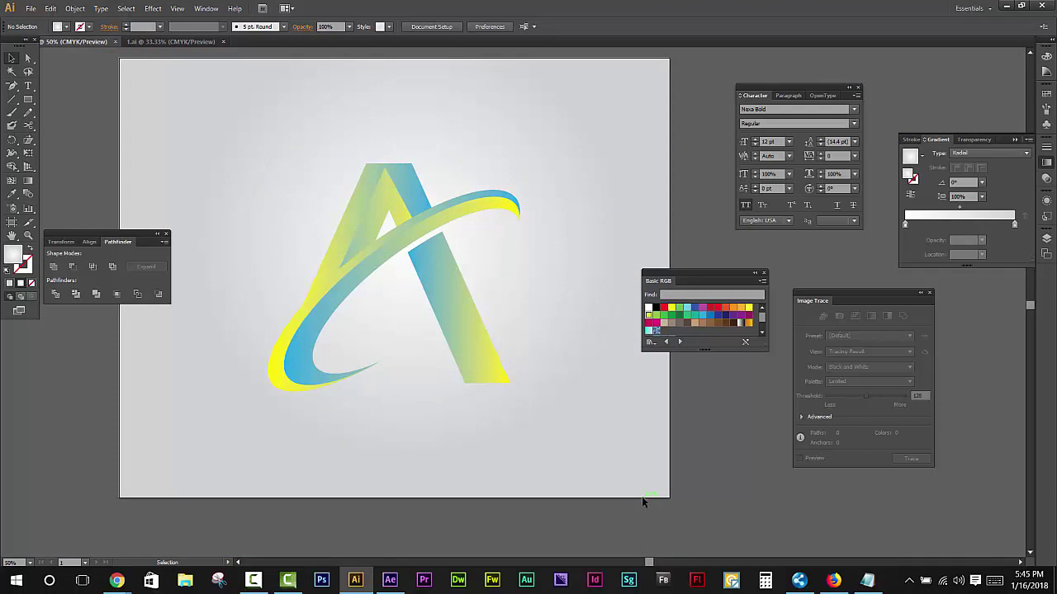
- Reverse the cyan–yellow gradient on the A's right leg so it runs yellow to blue
key("a")
left_click(444, 264)
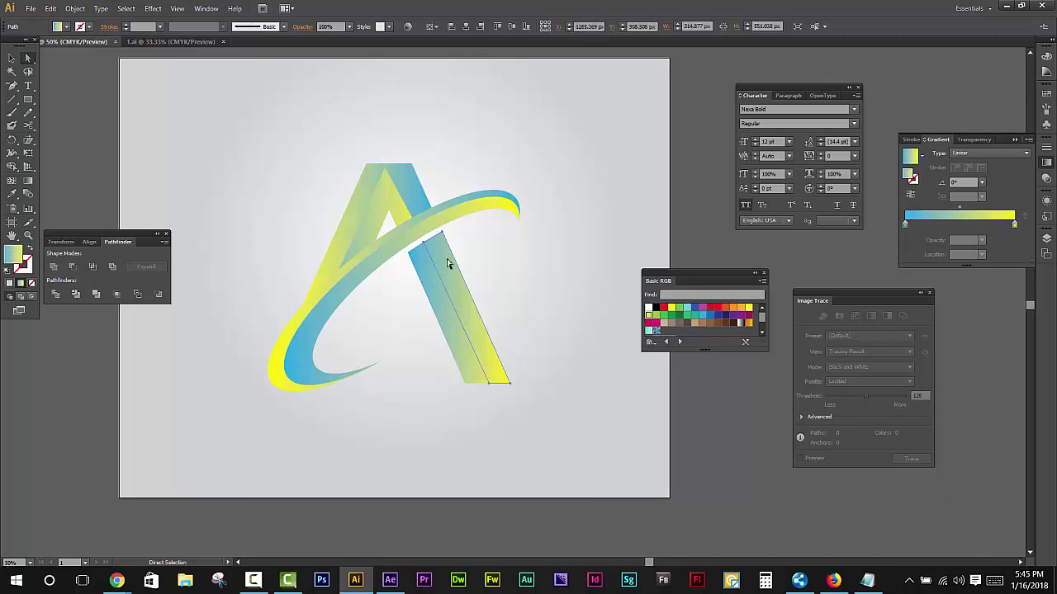
left_click(911, 195)
left_click(602, 374)
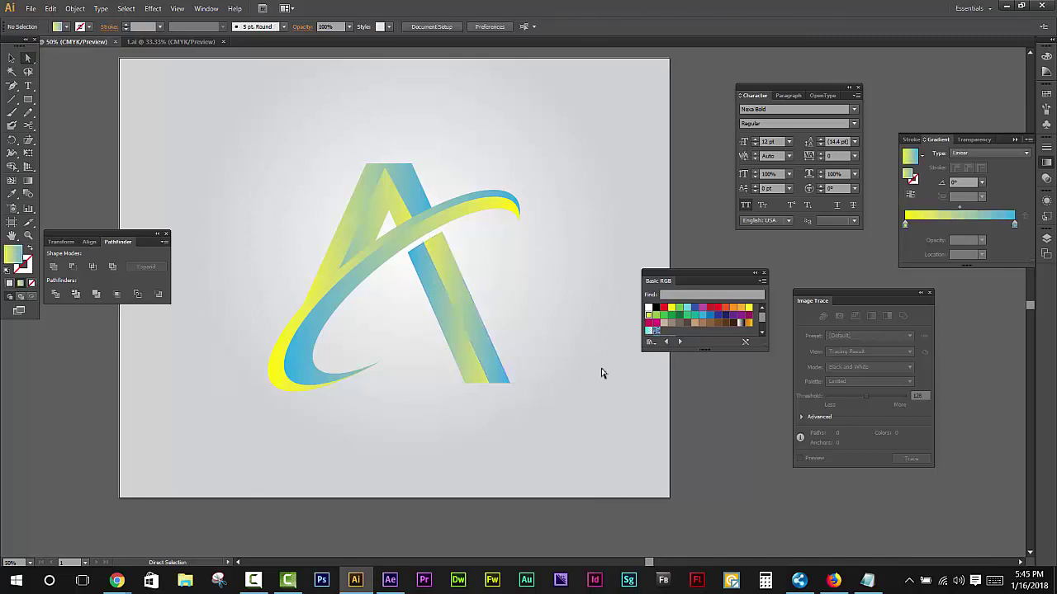